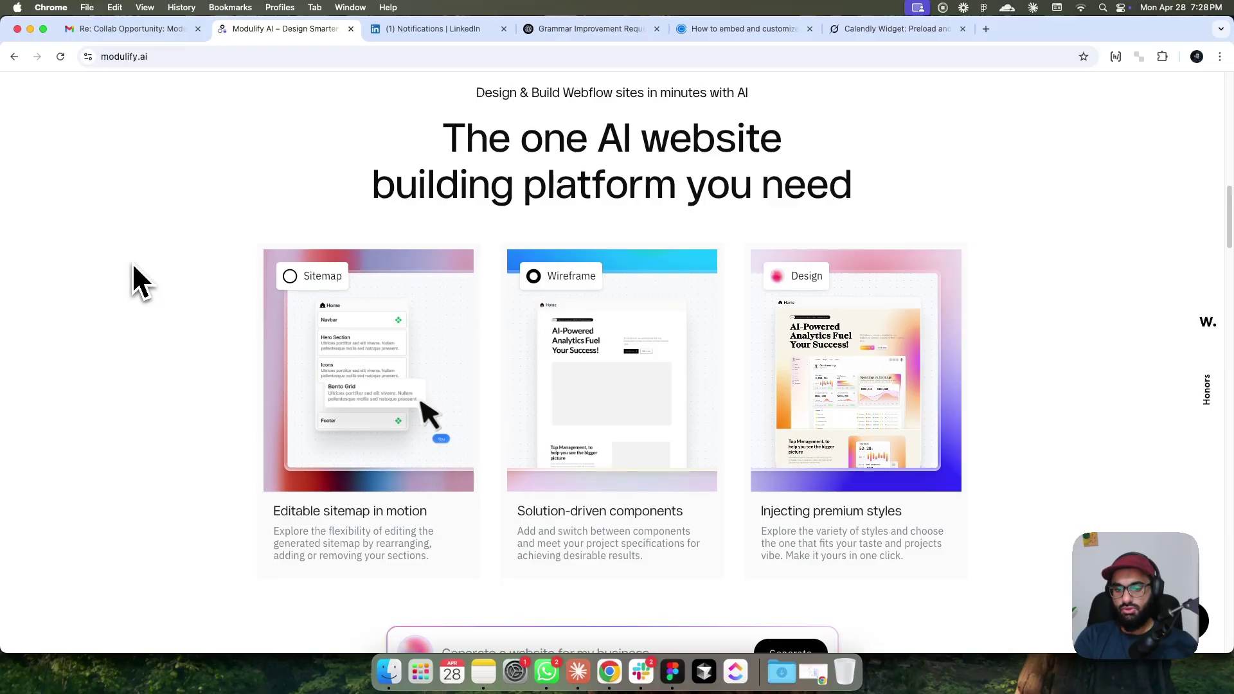
Sign in to the Modulify account and start a new project with AI.
{"action": "scroll", "coordinate": [135, 303], "scroll_direction": "down", "scroll_amount": 7}
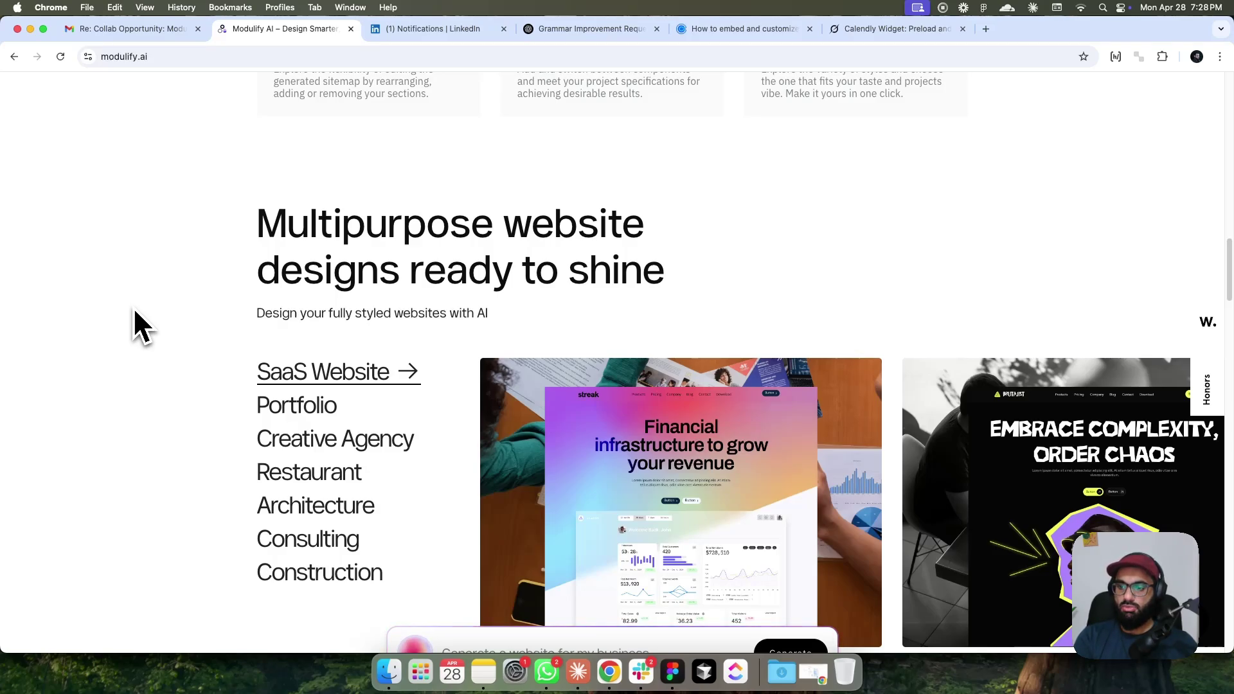
{"action": "scroll", "coordinate": [133, 306], "scroll_direction": "up", "scroll_amount": 4}
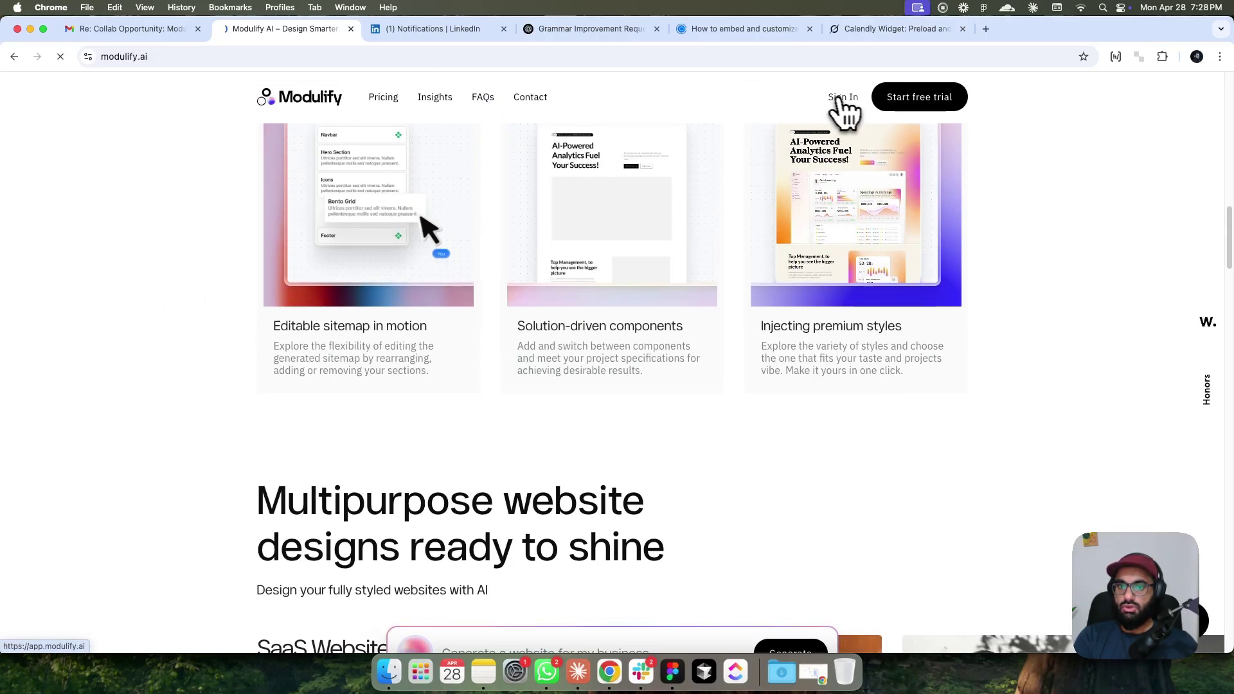
{"action": "left_click", "coordinate": [839, 98]}
{"action": "left_click", "coordinate": [225, 419]}
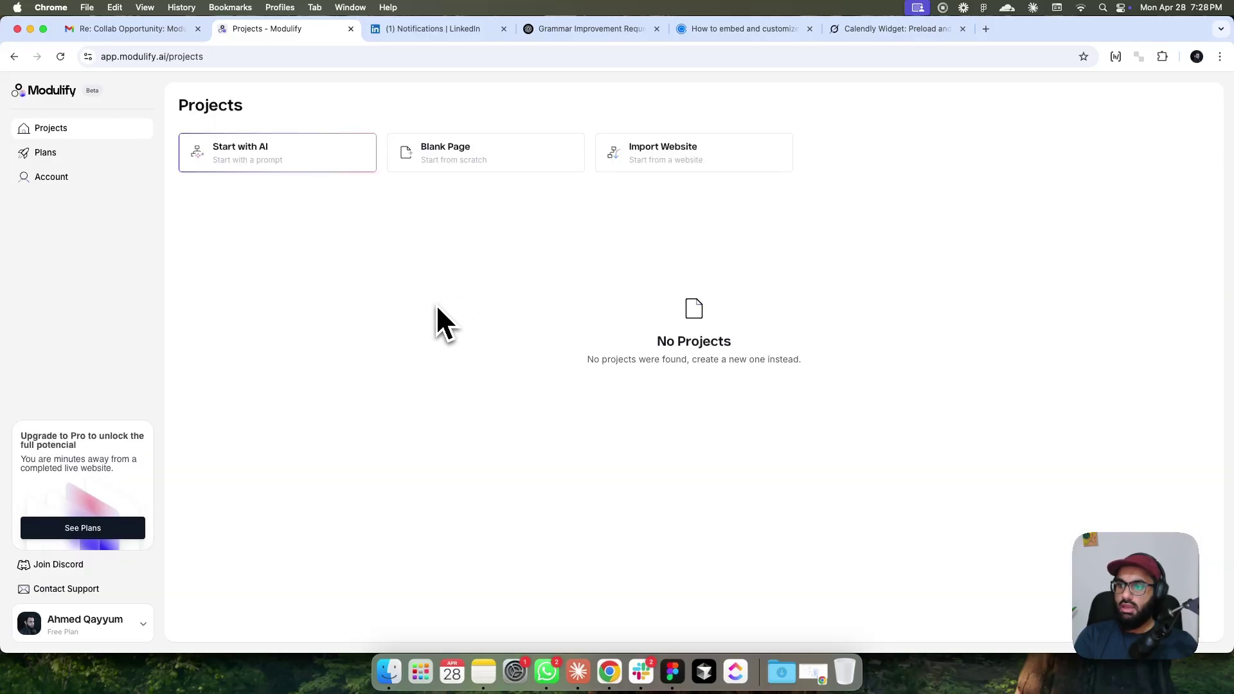
{"action": "left_click", "coordinate": [258, 164]}
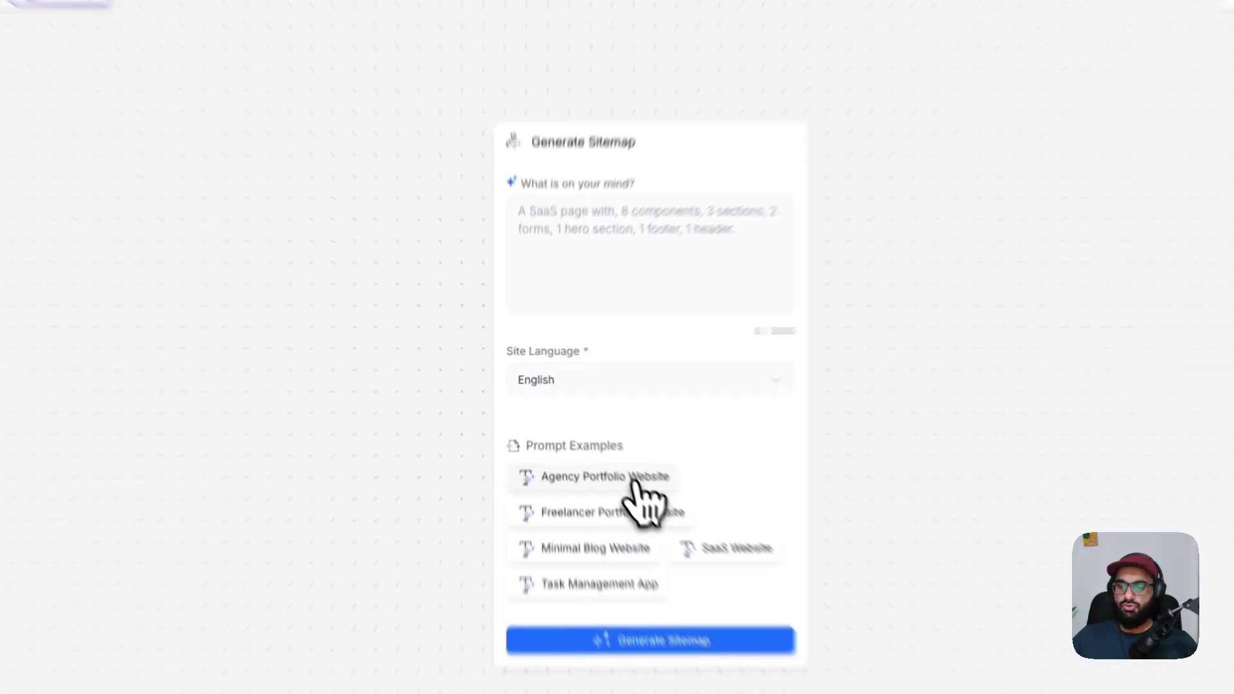
Fill the sitemap prompt from the Agency Portfolio Website example and generate the sitemap in English.
{"action": "left_click", "coordinate": [637, 491]}
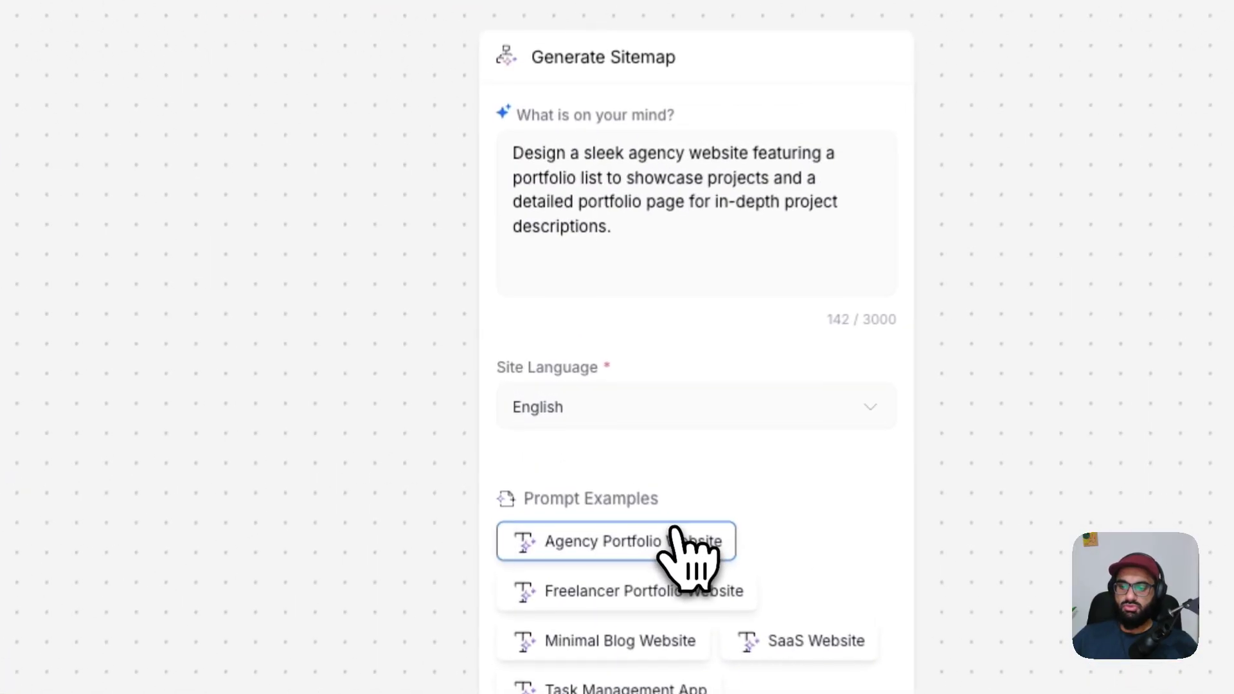
{"action": "left_click_drag", "start_coordinate": [575, 295], "coordinate": [565, 248]}
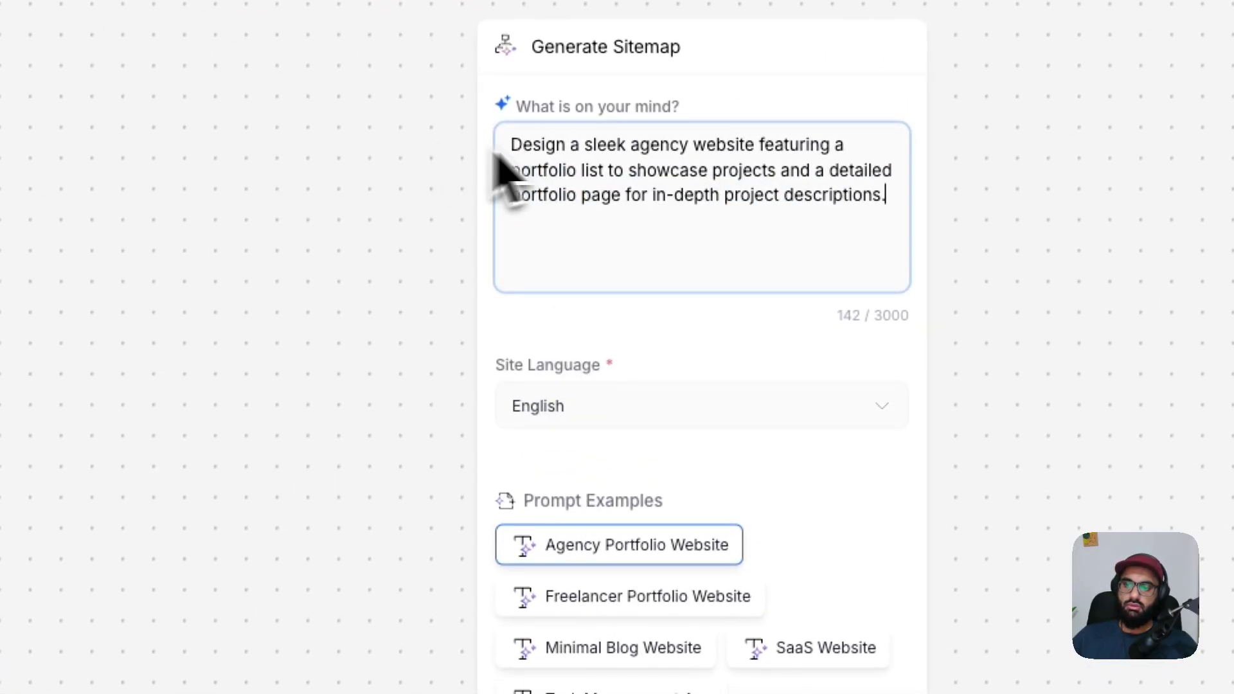
{"action": "triple_click", "coordinate": [584, 171]}
{"action": "left_click", "coordinate": [604, 179]}
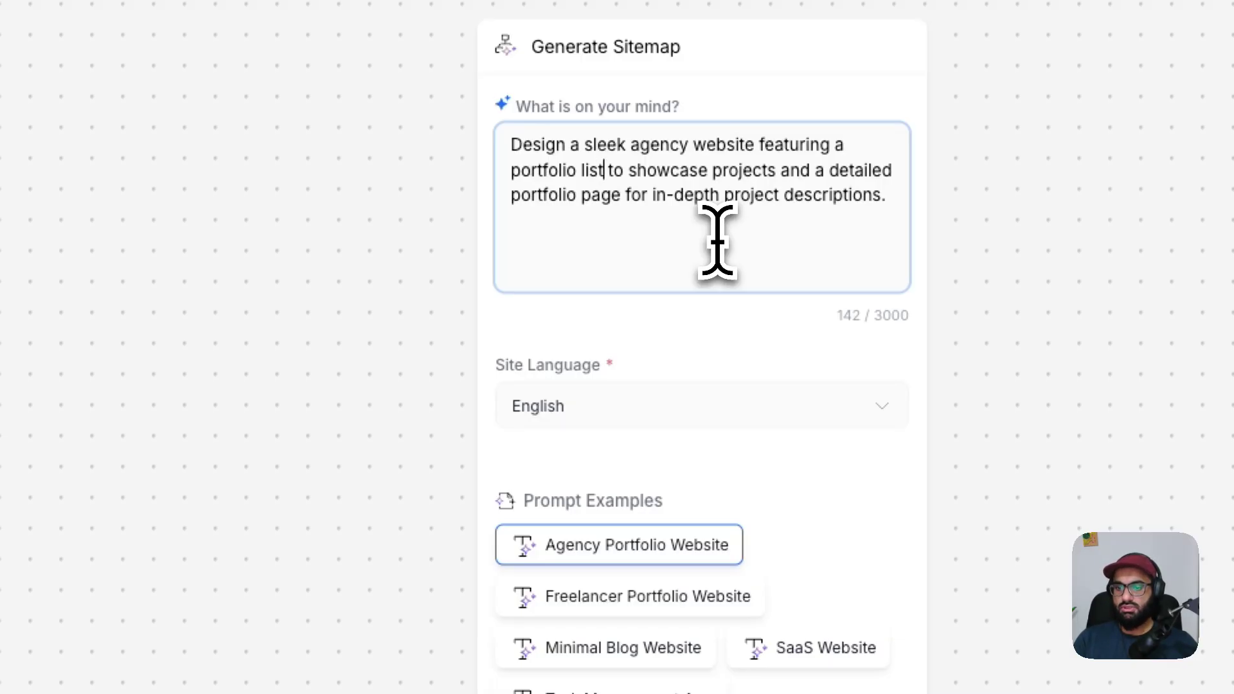
{"action": "left_click", "coordinate": [614, 571]}
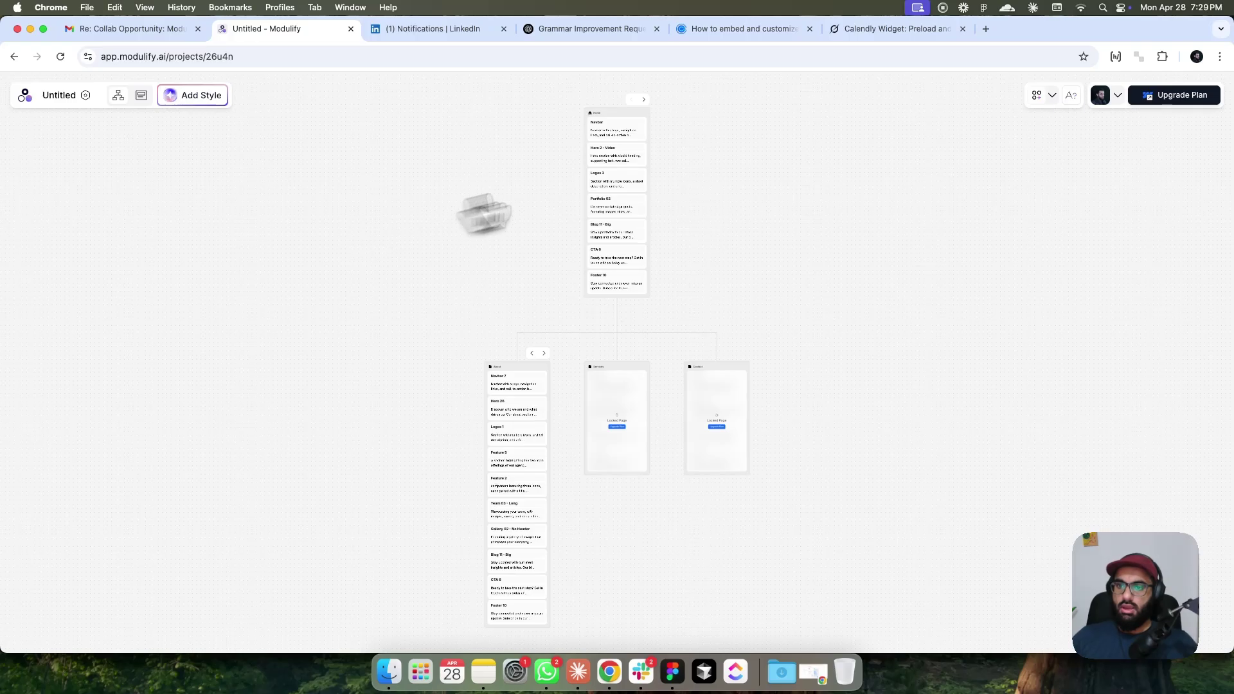
Examine the generated sitemap, covering the Home page's components and the About, Services and Contact pages beneath it.
{"action": "scroll", "coordinate": [639, 194], "scroll_direction": "up", "scroll_amount": 5}
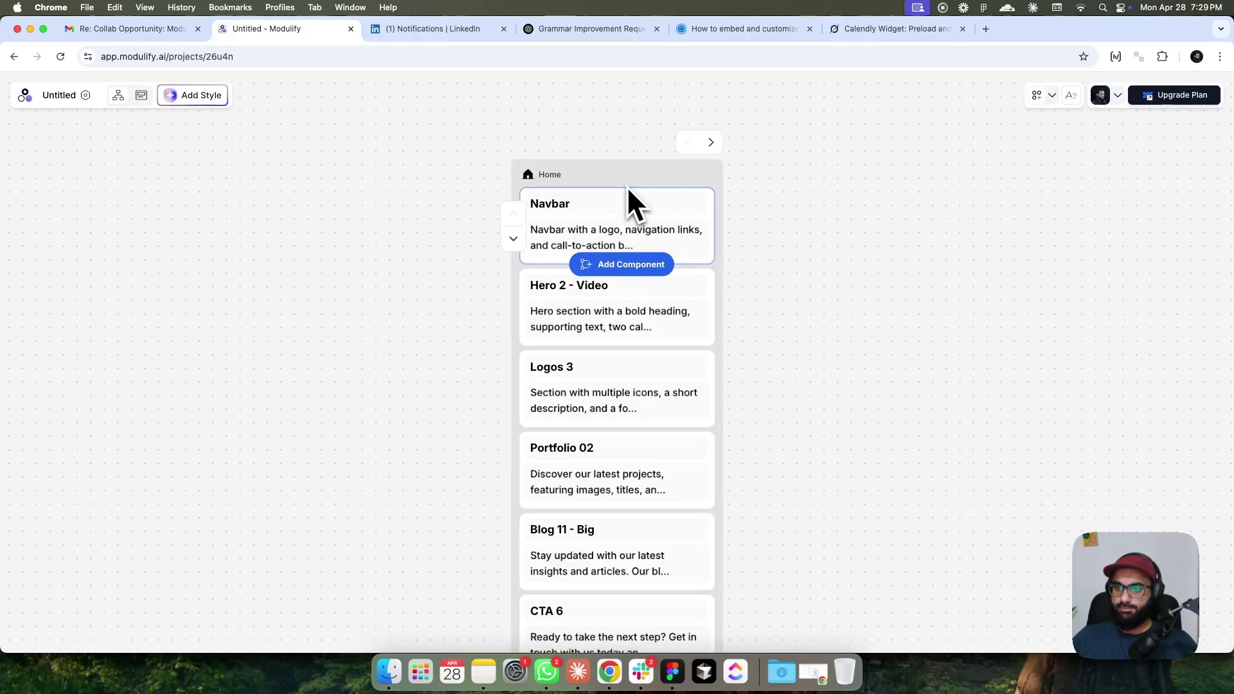
{"action": "scroll", "coordinate": [627, 186], "scroll_direction": "down", "scroll_amount": 5}
{"action": "scroll", "coordinate": [791, 435], "scroll_direction": "down", "scroll_amount": 10}
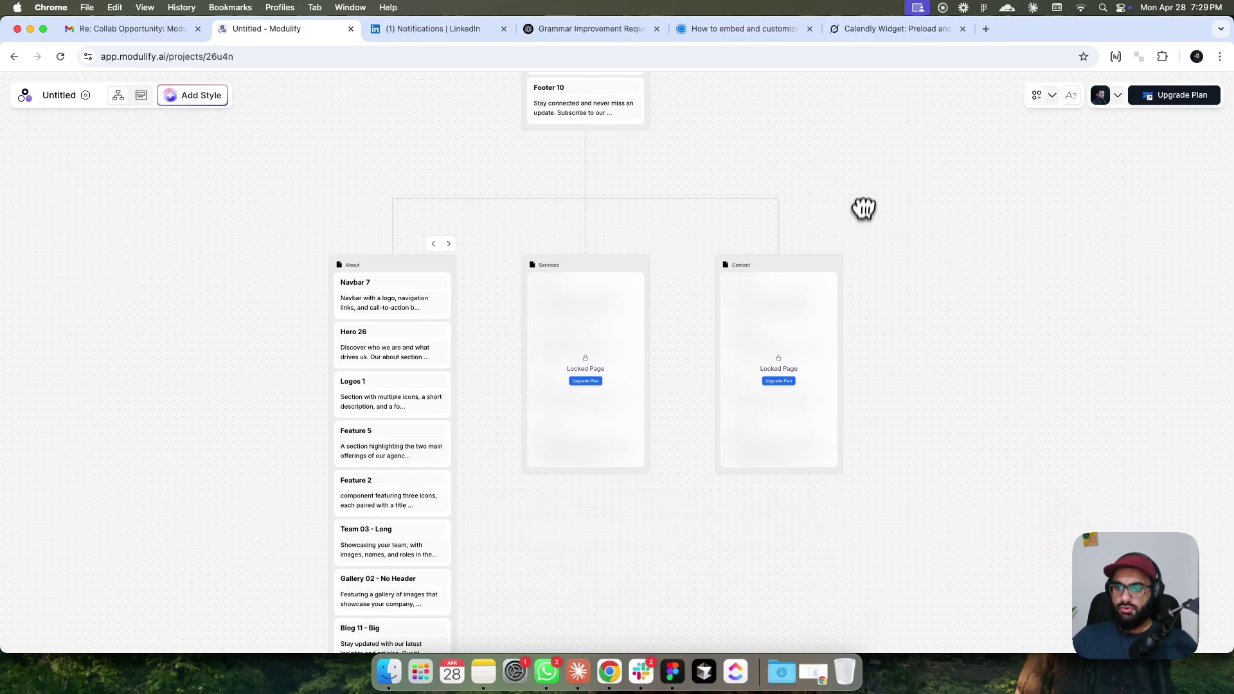
{"action": "scroll", "coordinate": [861, 210], "scroll_direction": "down", "scroll_amount": 2}
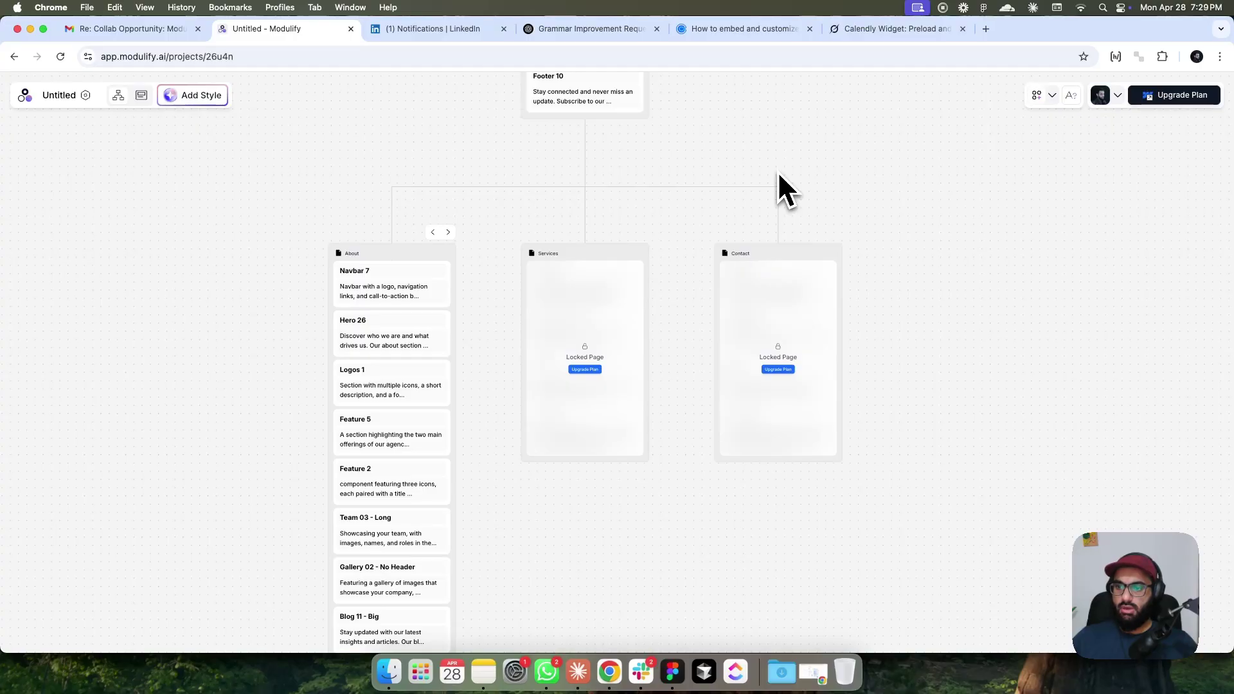
{"action": "scroll", "coordinate": [600, 370], "scroll_direction": "up", "scroll_amount": 4}
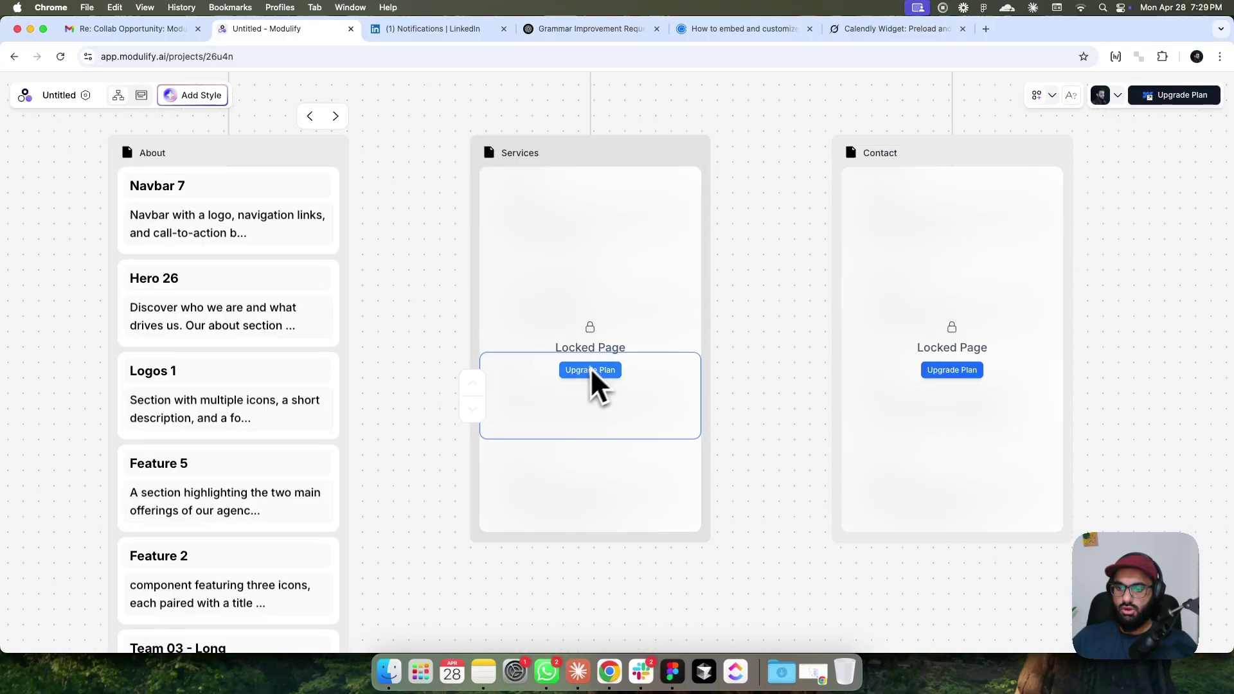
{"action": "scroll", "coordinate": [581, 393], "scroll_direction": "down", "scroll_amount": 2}
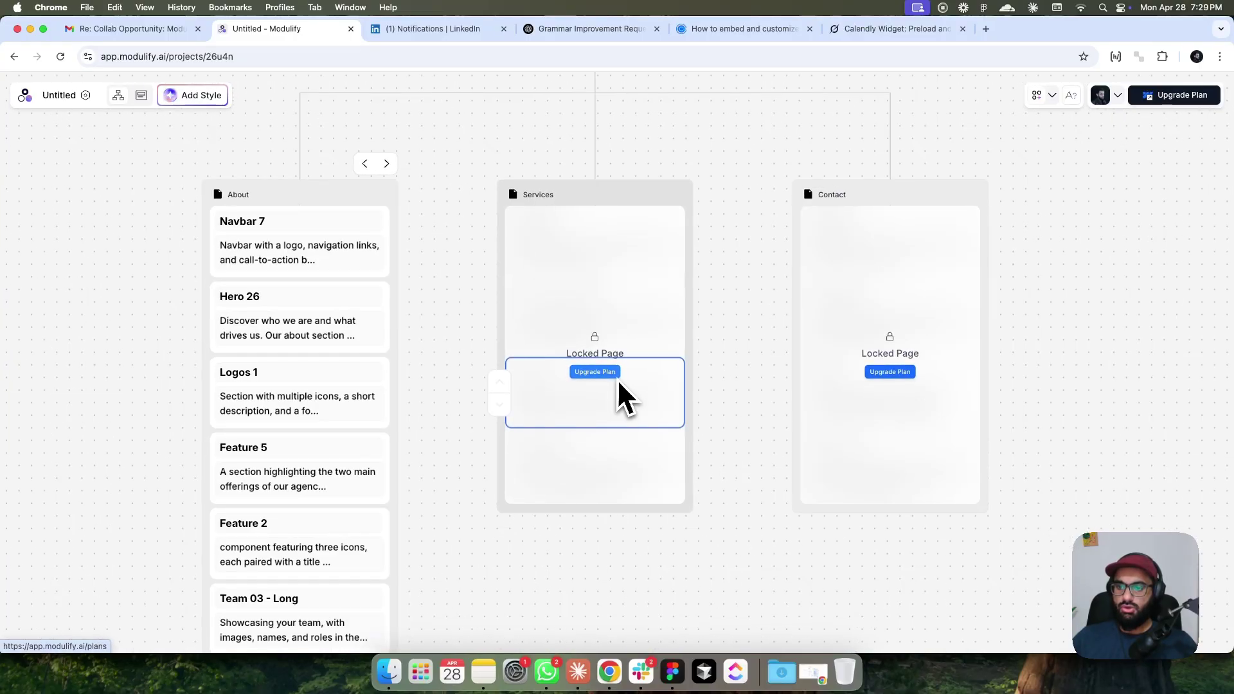
{"action": "scroll", "coordinate": [736, 298], "scroll_direction": "down", "scroll_amount": 4}
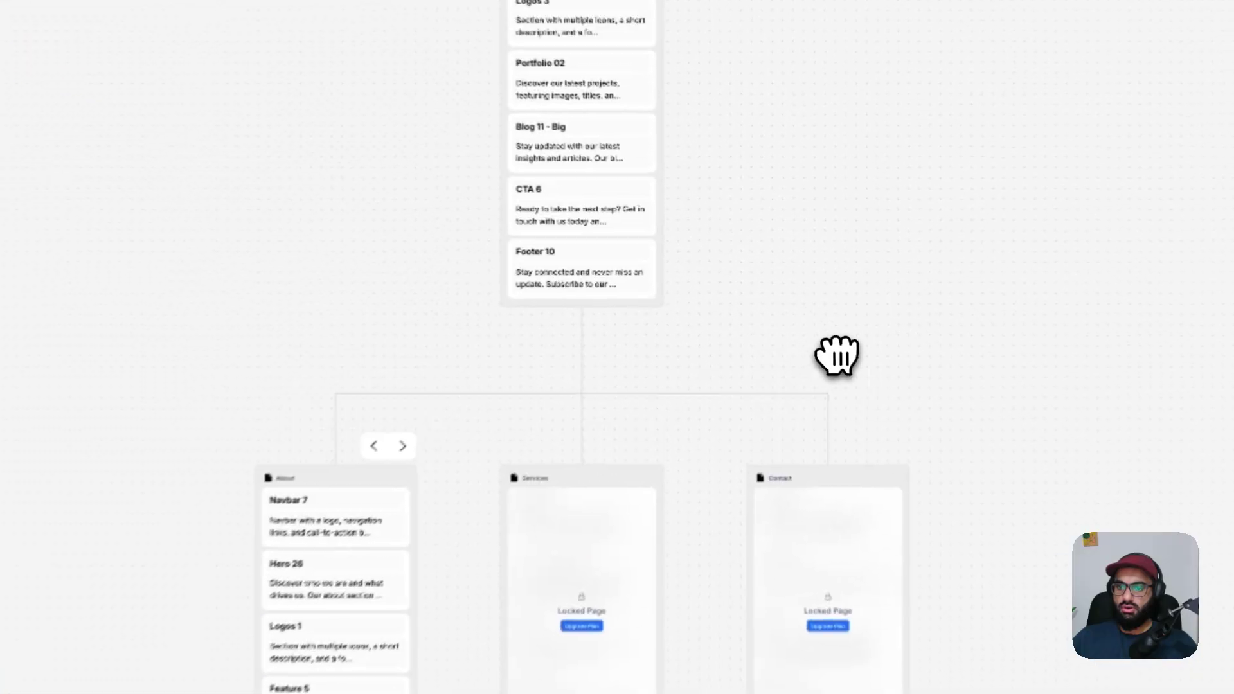
{"action": "left_click_drag", "start_coordinate": [812, 214], "coordinate": [711, 570]}
Select the Navbar component of the Home page to show its name and prompt settings.
{"action": "scroll", "coordinate": [495, 283], "scroll_direction": "up", "scroll_amount": 5}
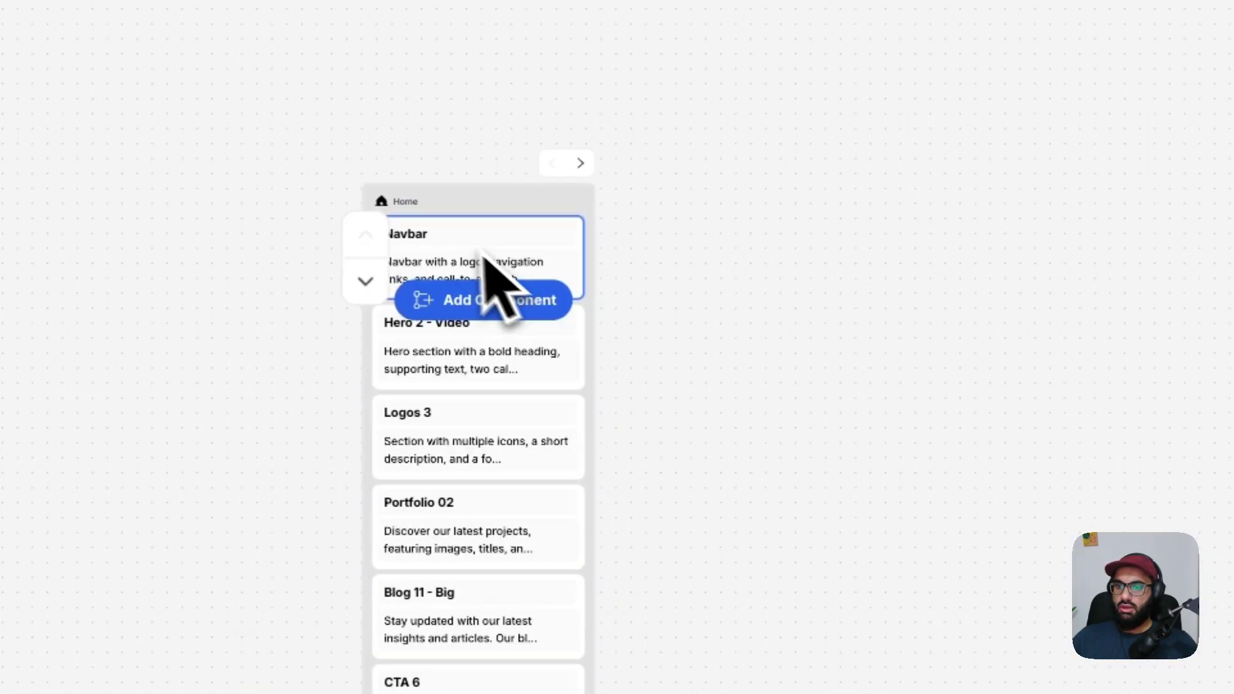
{"action": "left_click_drag", "start_coordinate": [829, 305], "coordinate": [857, 362]}
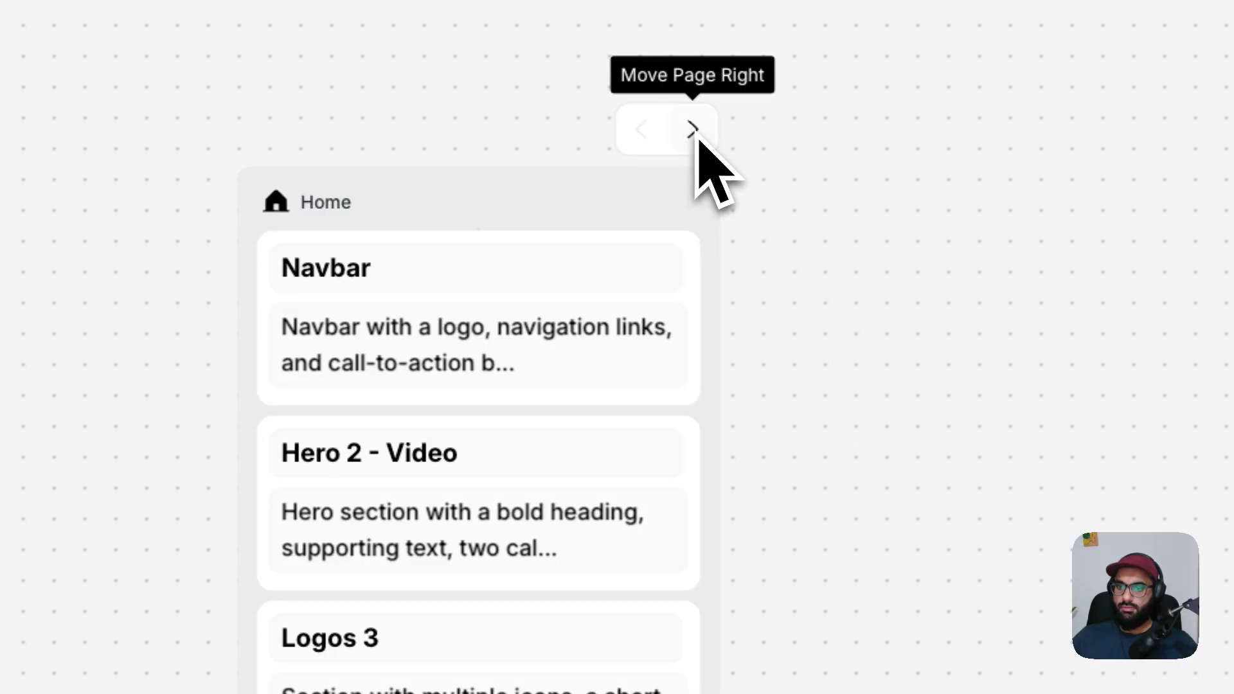
{"action": "mouse_move", "coordinate": [454, 290]}
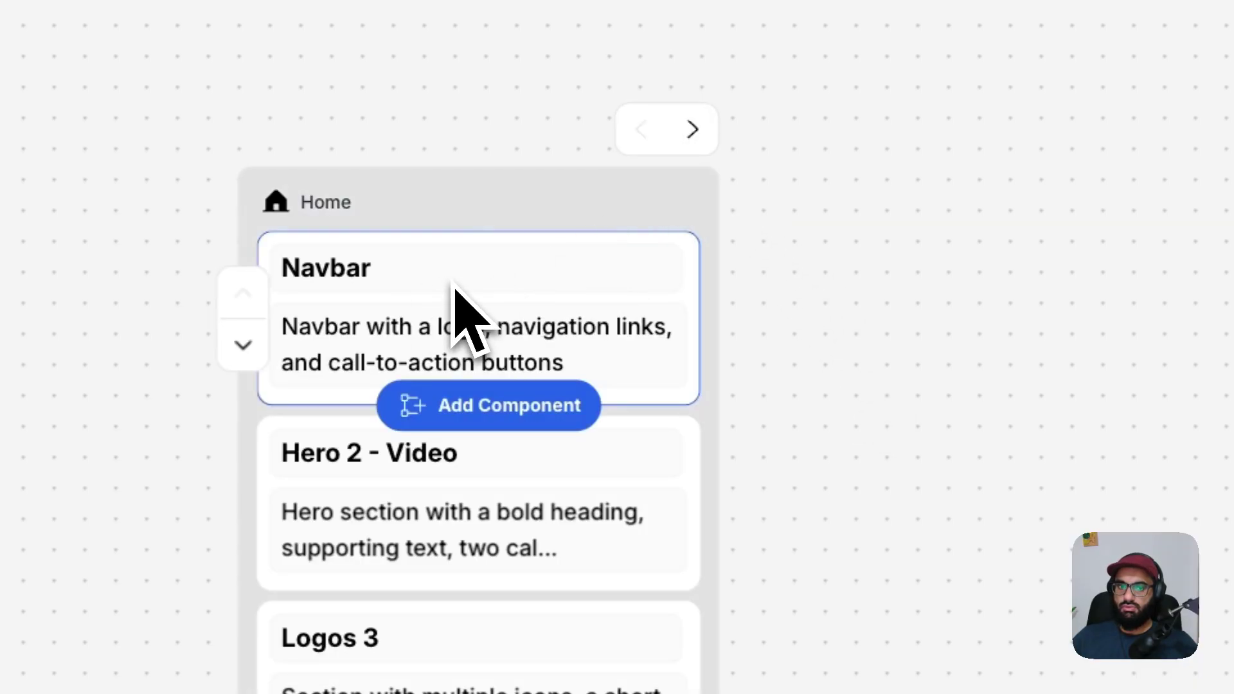
{"action": "left_click", "coordinate": [616, 321]}
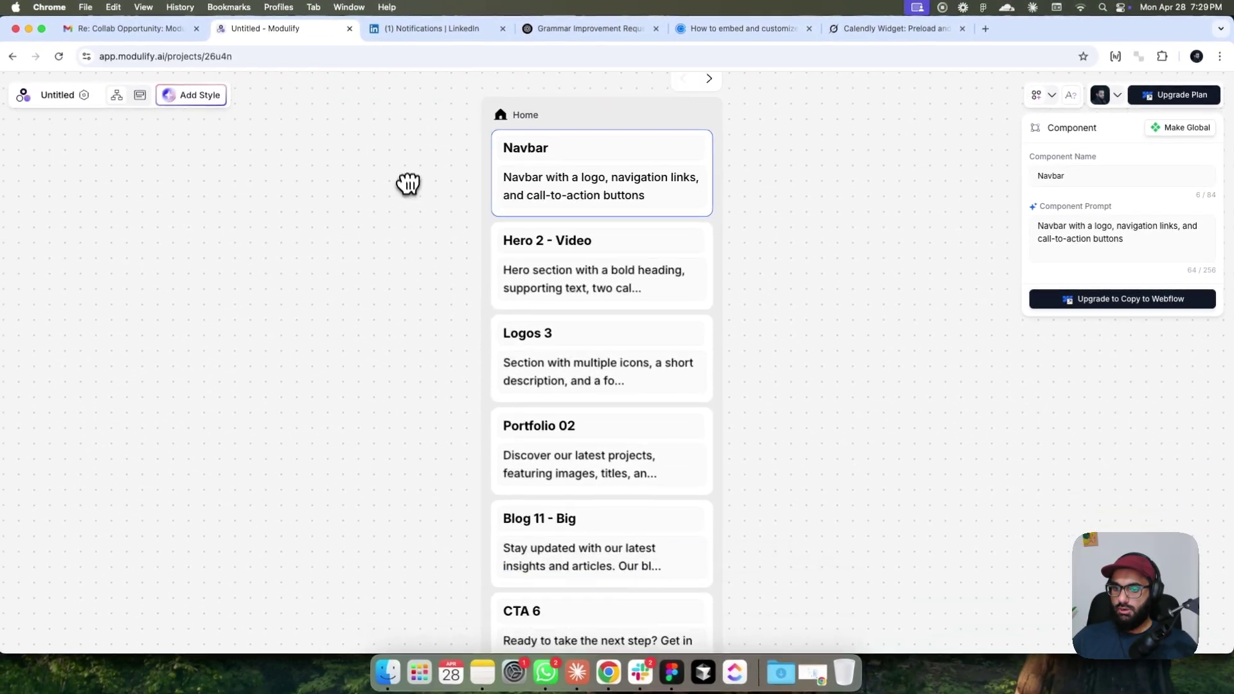
Review the component order of the Home page and the About page in the sitemap.
{"action": "scroll", "coordinate": [415, 238], "scroll_direction": "down", "scroll_amount": 2}
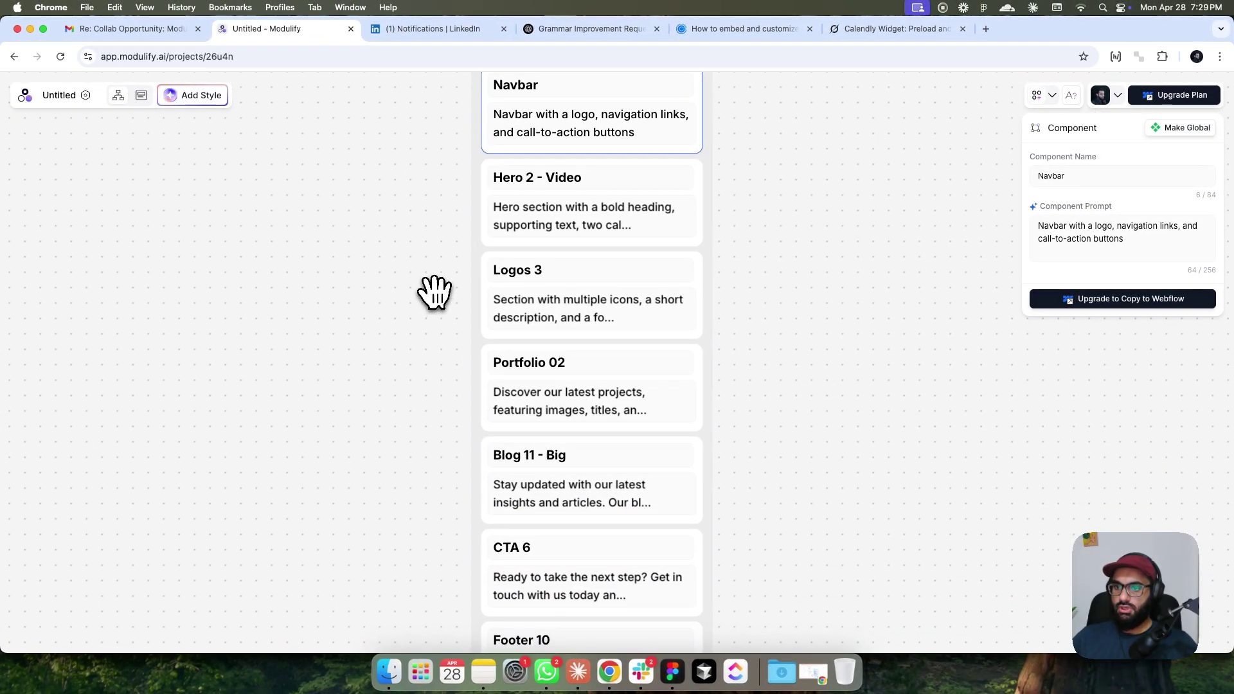
{"action": "mouse_move", "coordinate": [542, 194]}
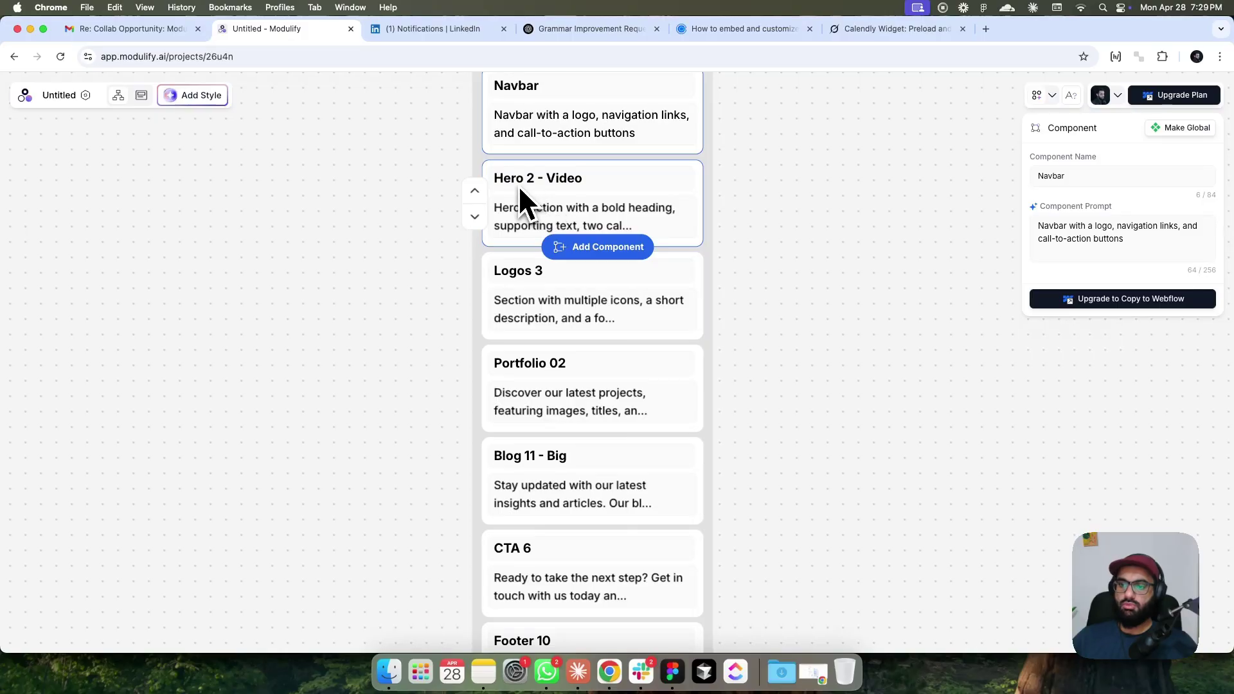
{"action": "left_click_drag", "start_coordinate": [413, 372], "coordinate": [460, 237]}
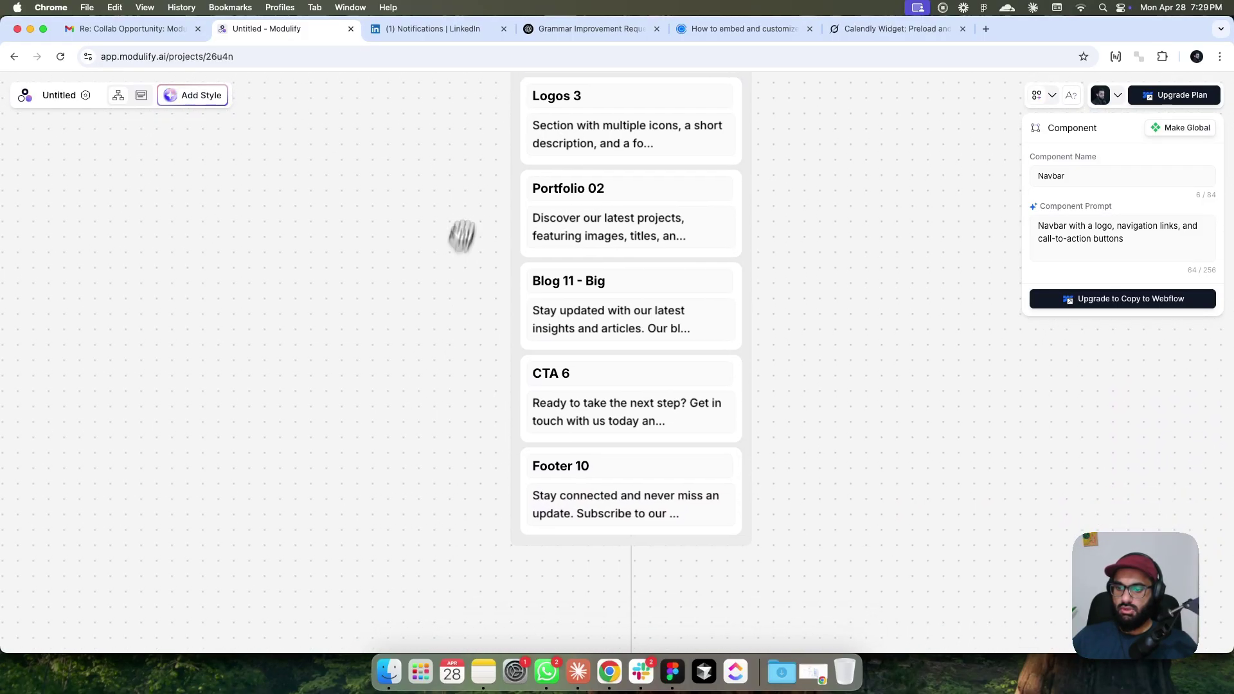
{"action": "scroll", "coordinate": [452, 253], "scroll_direction": "down", "scroll_amount": 10}
{"action": "scroll", "coordinate": [255, 321], "scroll_direction": "down", "scroll_amount": 10}
{"action": "scroll", "coordinate": [256, 322], "scroll_direction": "left", "scroll_amount": 4}
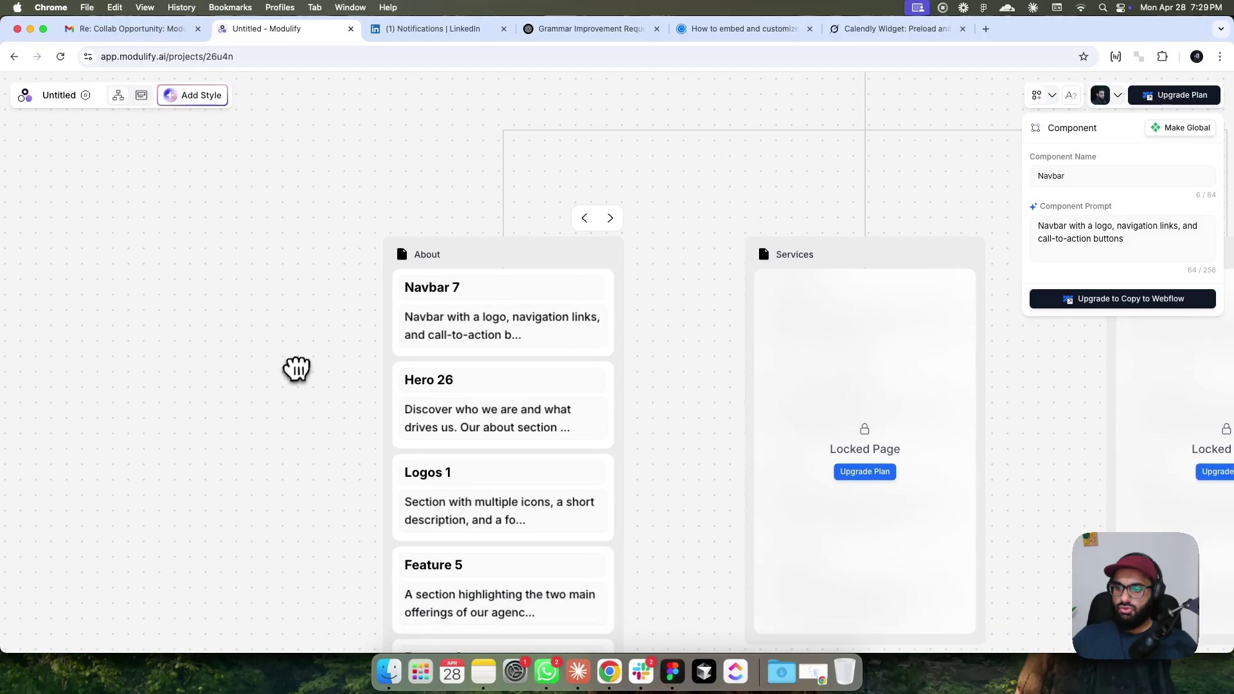
{"action": "scroll", "coordinate": [328, 238], "scroll_direction": "down", "scroll_amount": 8}
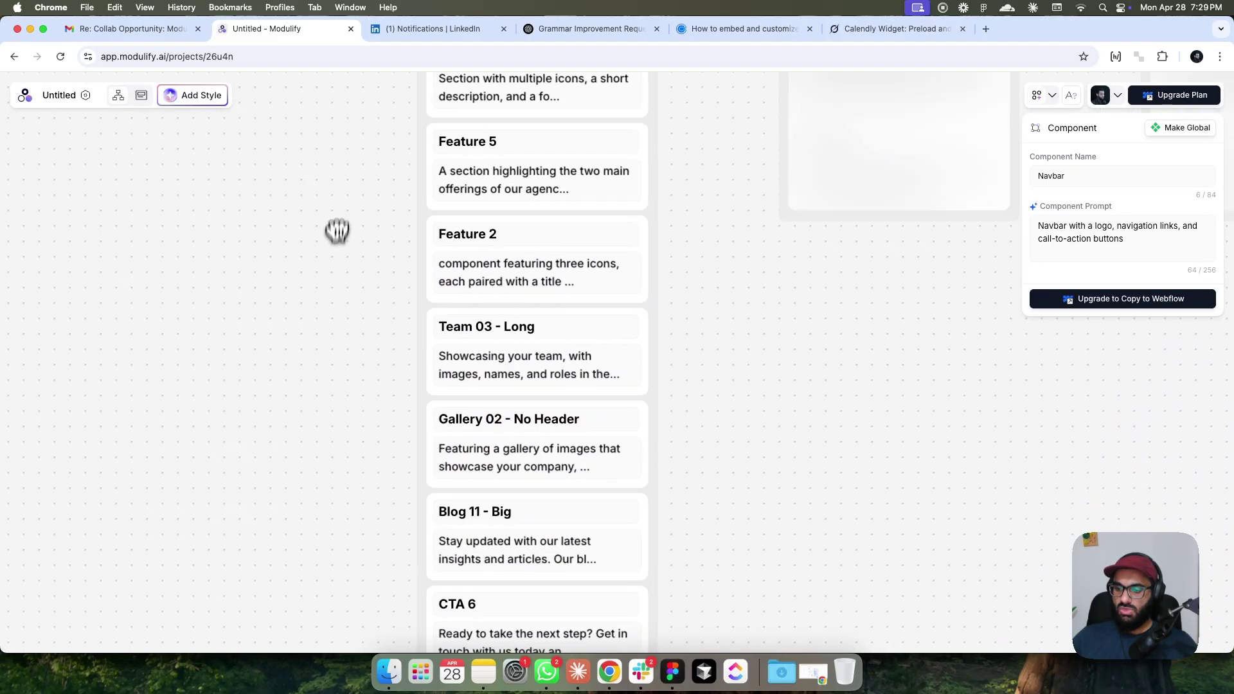
{"action": "scroll", "coordinate": [311, 443], "scroll_direction": "up", "scroll_amount": 16}
{"action": "scroll", "coordinate": [311, 444], "scroll_direction": "right", "scroll_amount": 2}
{"action": "scroll", "coordinate": [326, 311], "scroll_direction": "up", "scroll_amount": 20}
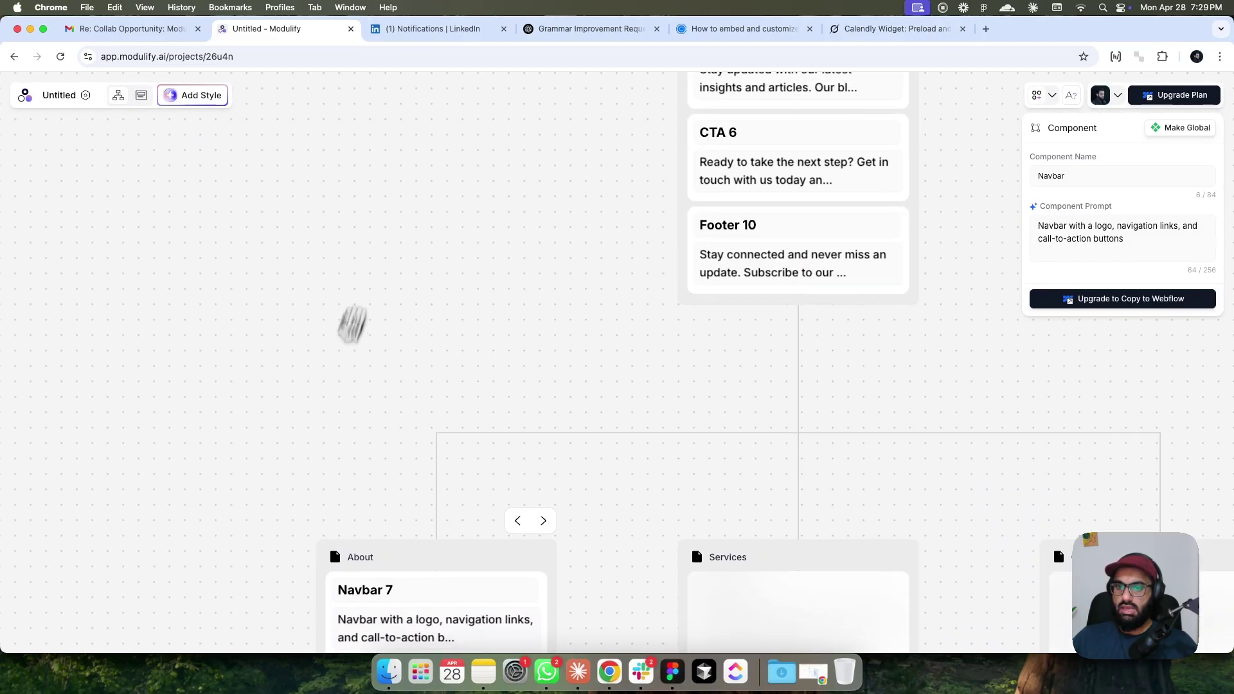
{"action": "scroll", "coordinate": [358, 394], "scroll_direction": "right", "scroll_amount": 3}
{"action": "scroll", "coordinate": [388, 292], "scroll_direction": "down", "scroll_amount": 1}
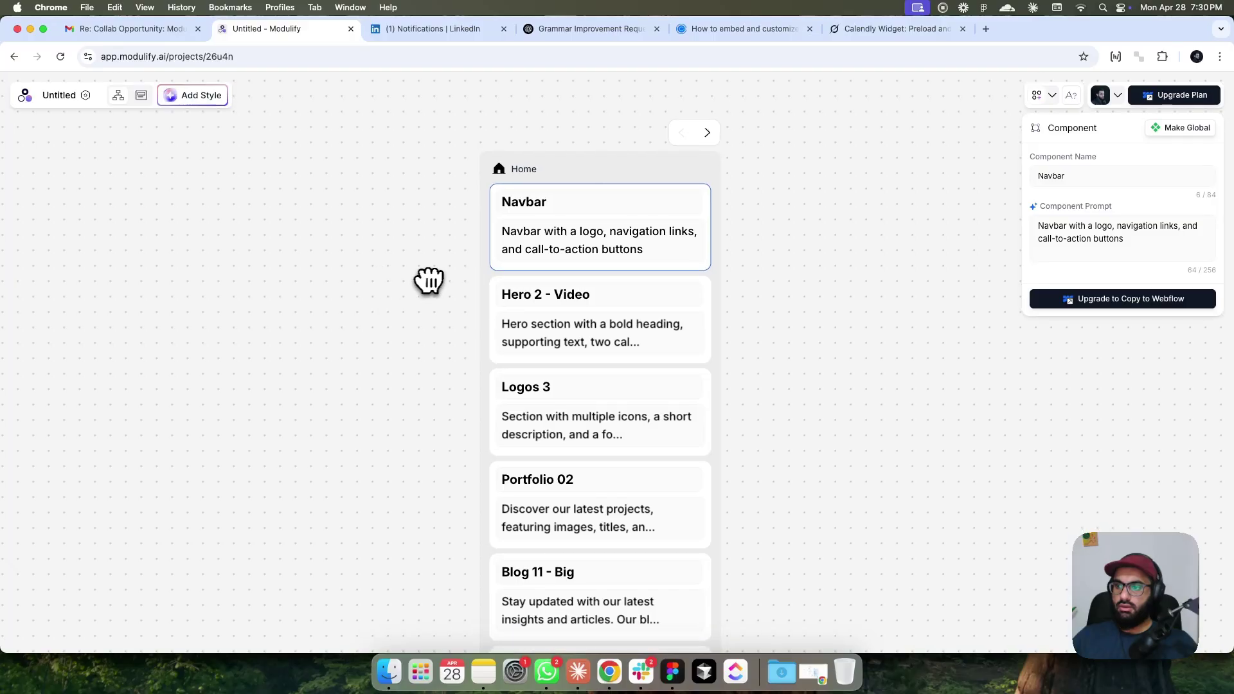
Switch the project from the sitemap to the wireframe view showing all pages side by side.
{"action": "left_click", "coordinate": [141, 97]}
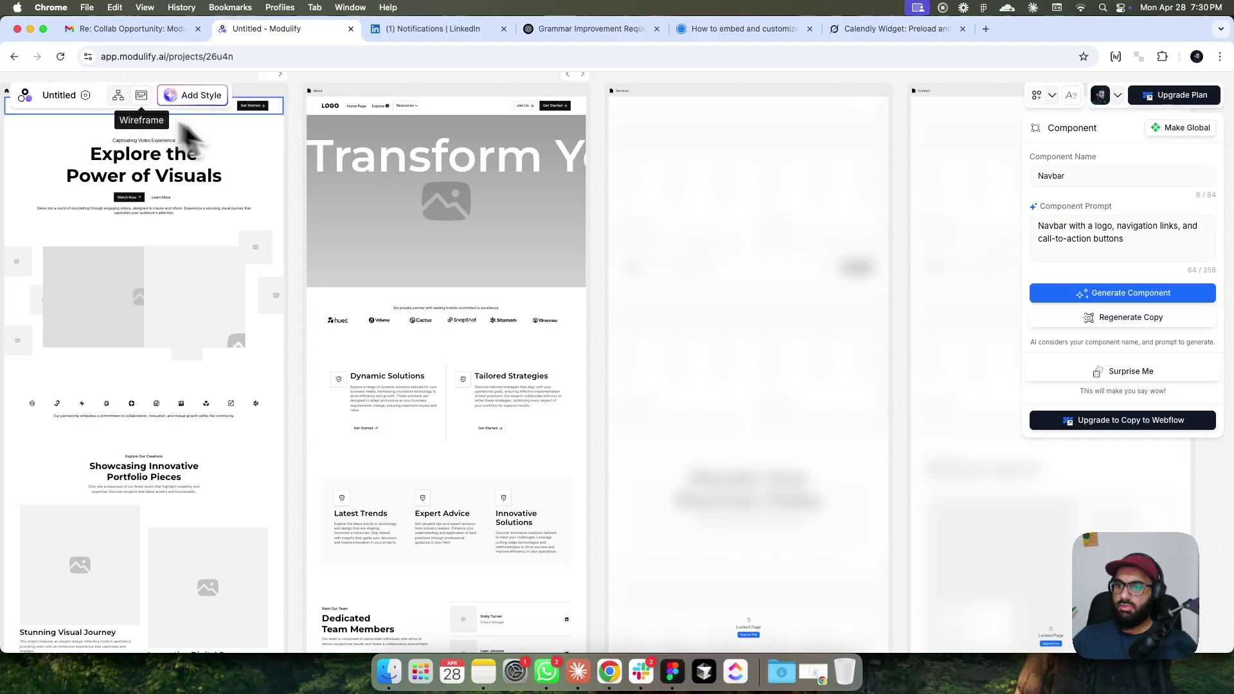
{"action": "scroll", "coordinate": [543, 333], "scroll_direction": "down", "scroll_amount": 5}
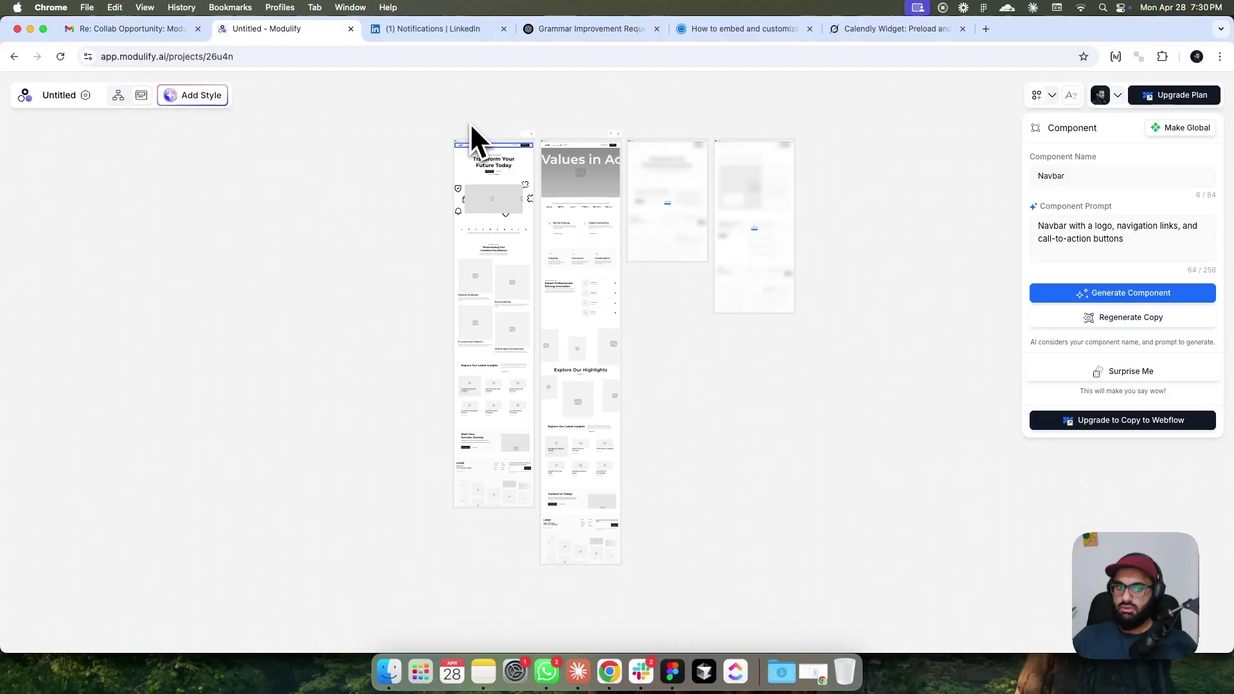
Examine the wireframe layouts of the Home and About pages from the navbar to the footer.
{"action": "scroll", "coordinate": [478, 127], "scroll_direction": "up", "scroll_amount": 5}
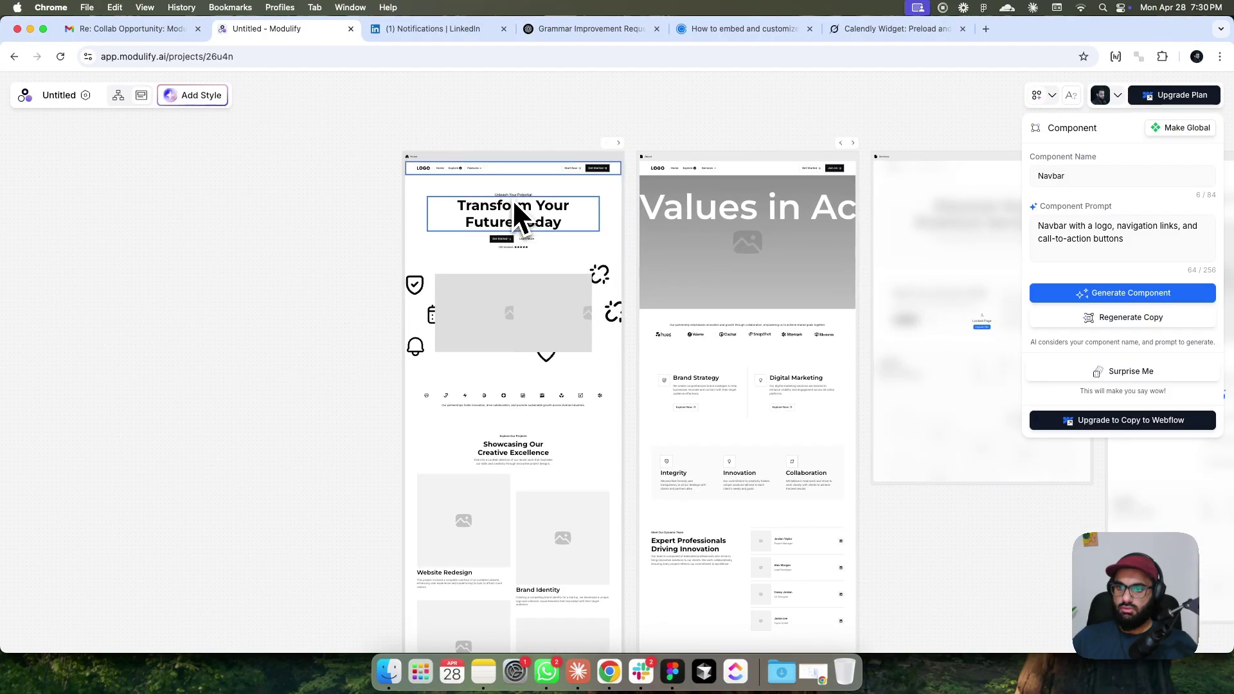
{"action": "scroll", "coordinate": [511, 199], "scroll_direction": "up", "scroll_amount": 5}
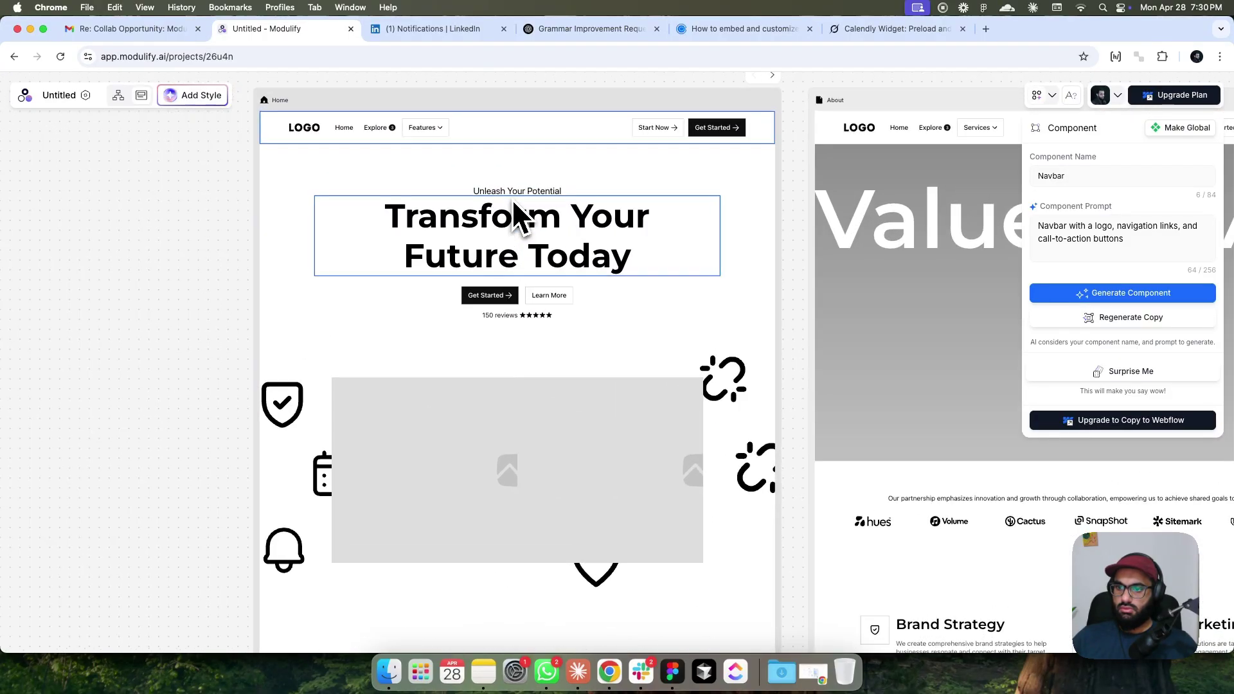
{"action": "scroll", "coordinate": [512, 200], "scroll_direction": "down", "scroll_amount": 15}
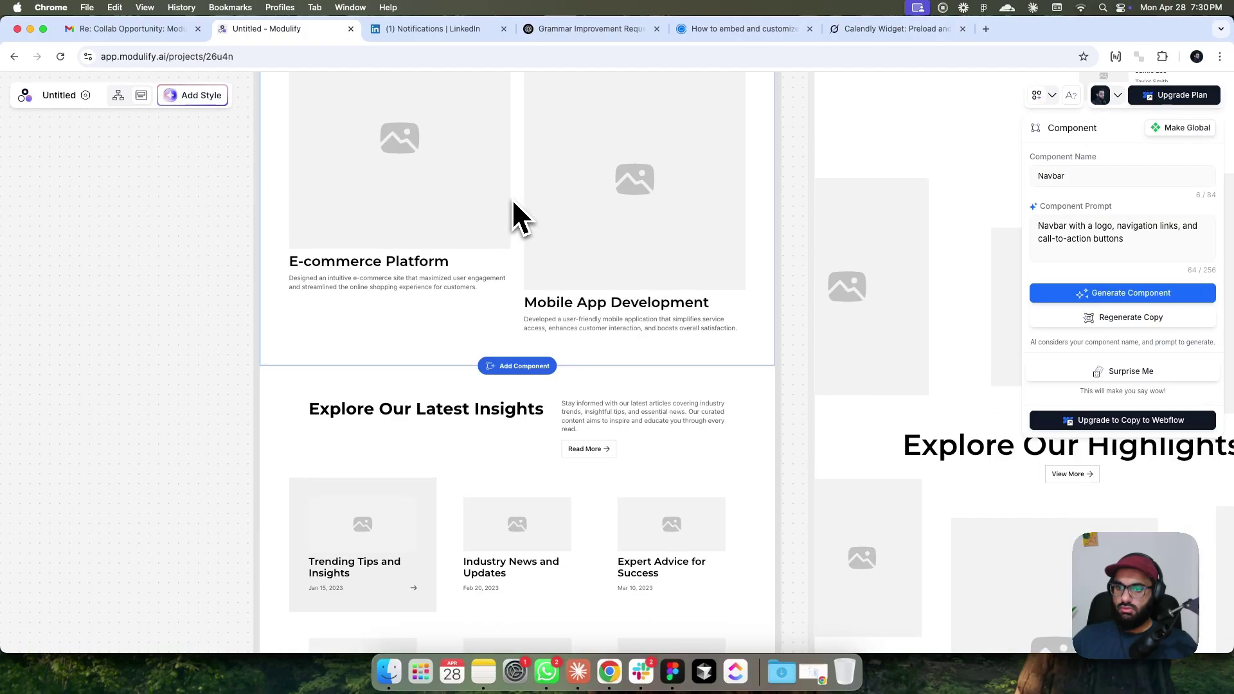
{"action": "scroll", "coordinate": [512, 200], "scroll_direction": "down", "scroll_amount": 15}
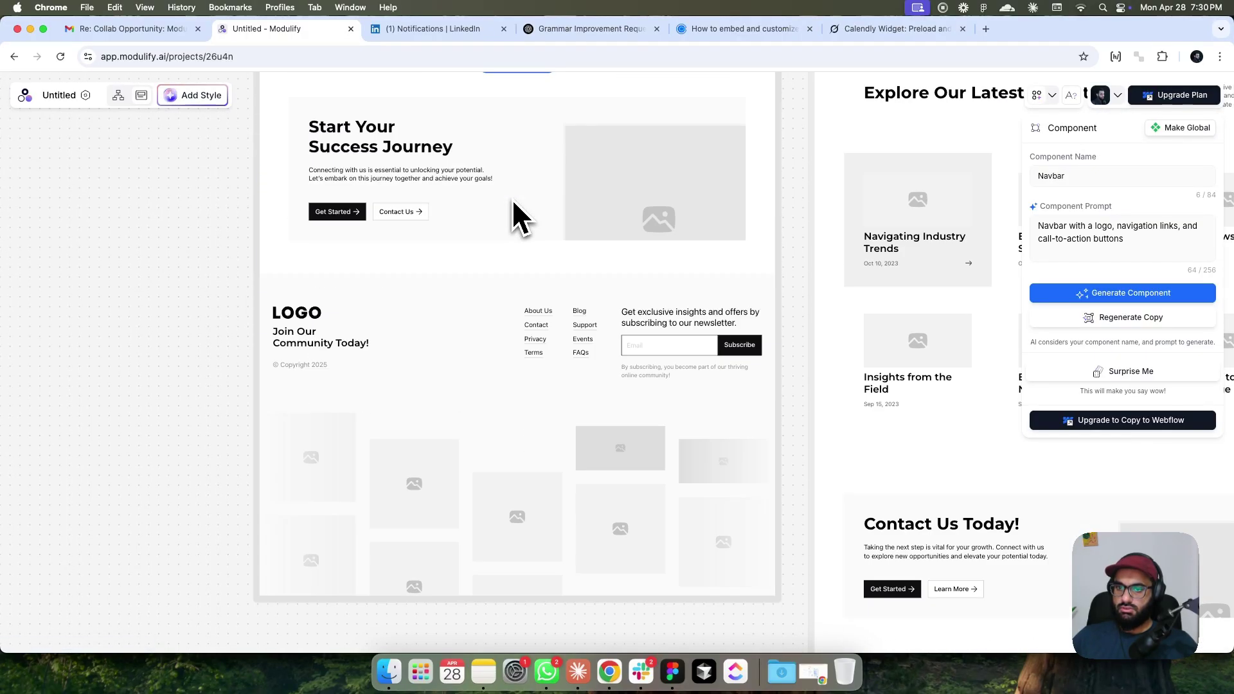
{"action": "scroll", "coordinate": [511, 198], "scroll_direction": "up", "scroll_amount": 1}
{"action": "scroll", "coordinate": [334, 206], "scroll_direction": "down", "scroll_amount": 5}
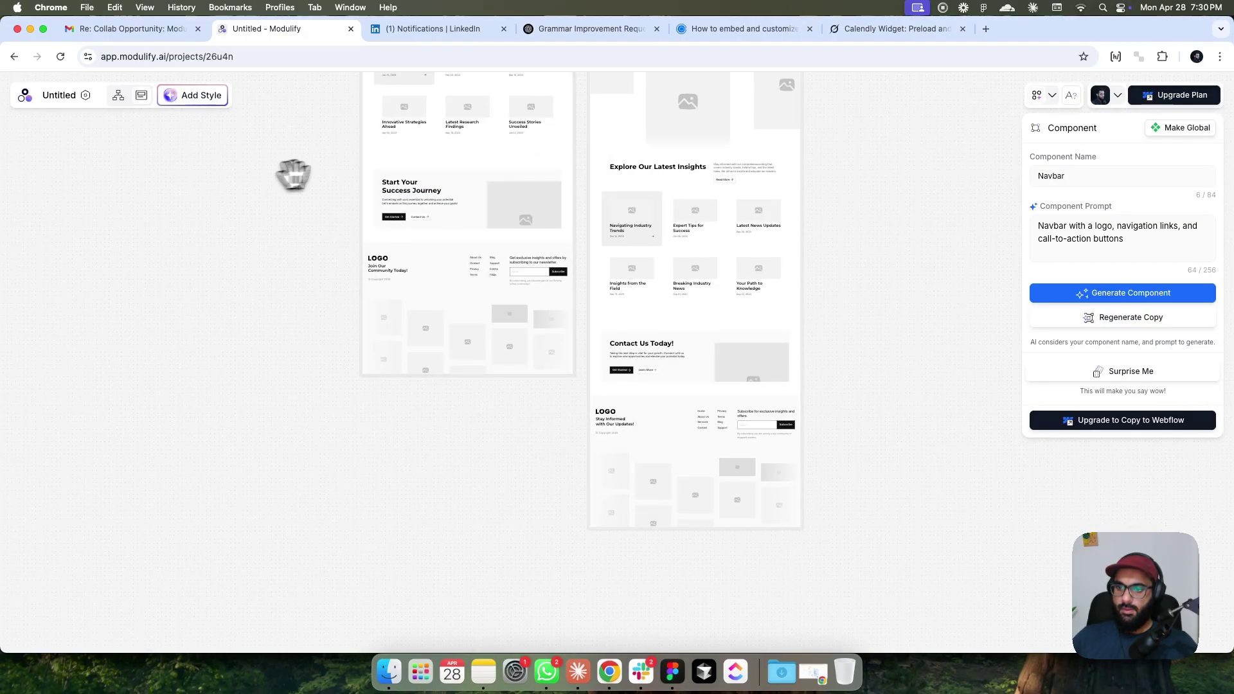
{"action": "scroll", "coordinate": [293, 174], "scroll_direction": "up", "scroll_amount": 3}
{"action": "scroll", "coordinate": [293, 173], "scroll_direction": "right", "scroll_amount": 1}
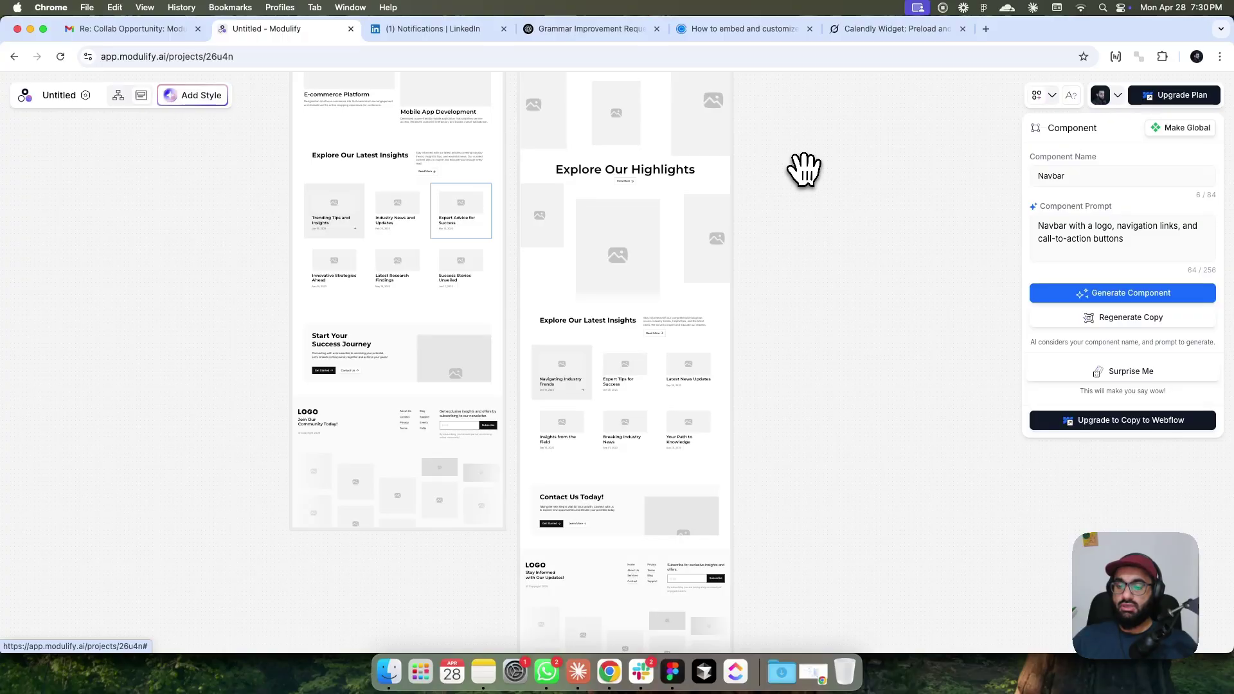
{"action": "scroll", "coordinate": [803, 170], "scroll_direction": "up", "scroll_amount": 10}
{"action": "scroll", "coordinate": [779, 267], "scroll_direction": "left", "scroll_amount": 1}
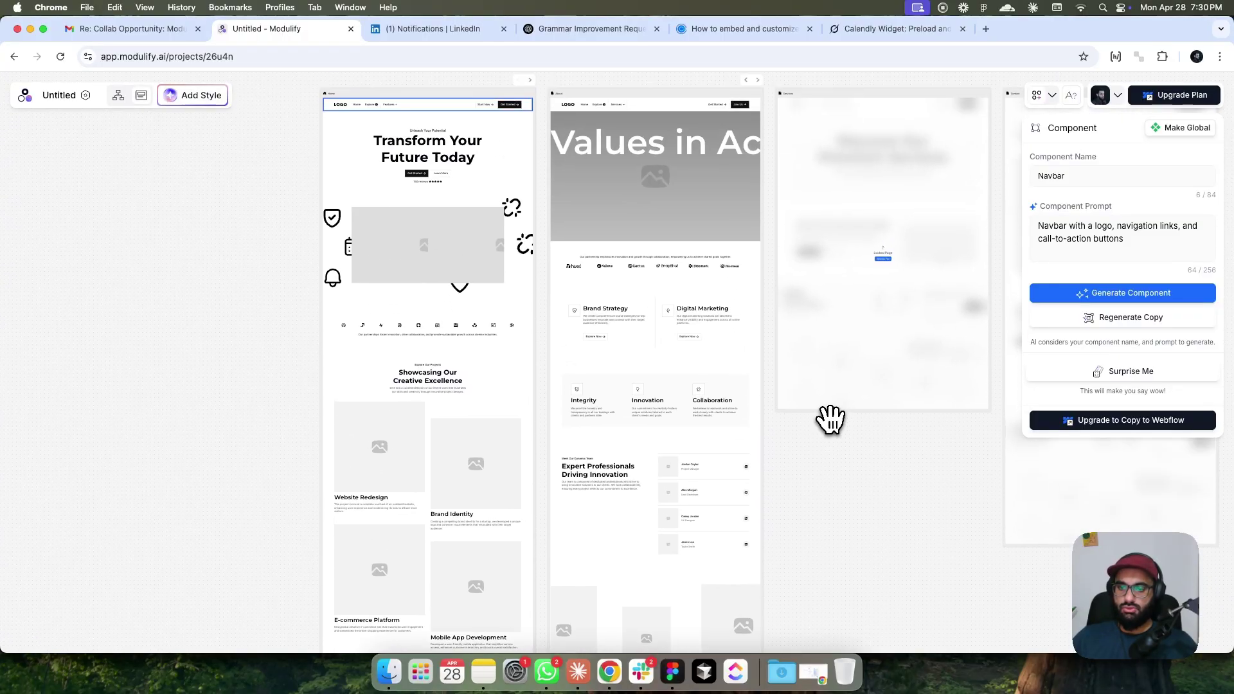
{"action": "scroll", "coordinate": [831, 420], "scroll_direction": "up", "scroll_amount": 1}
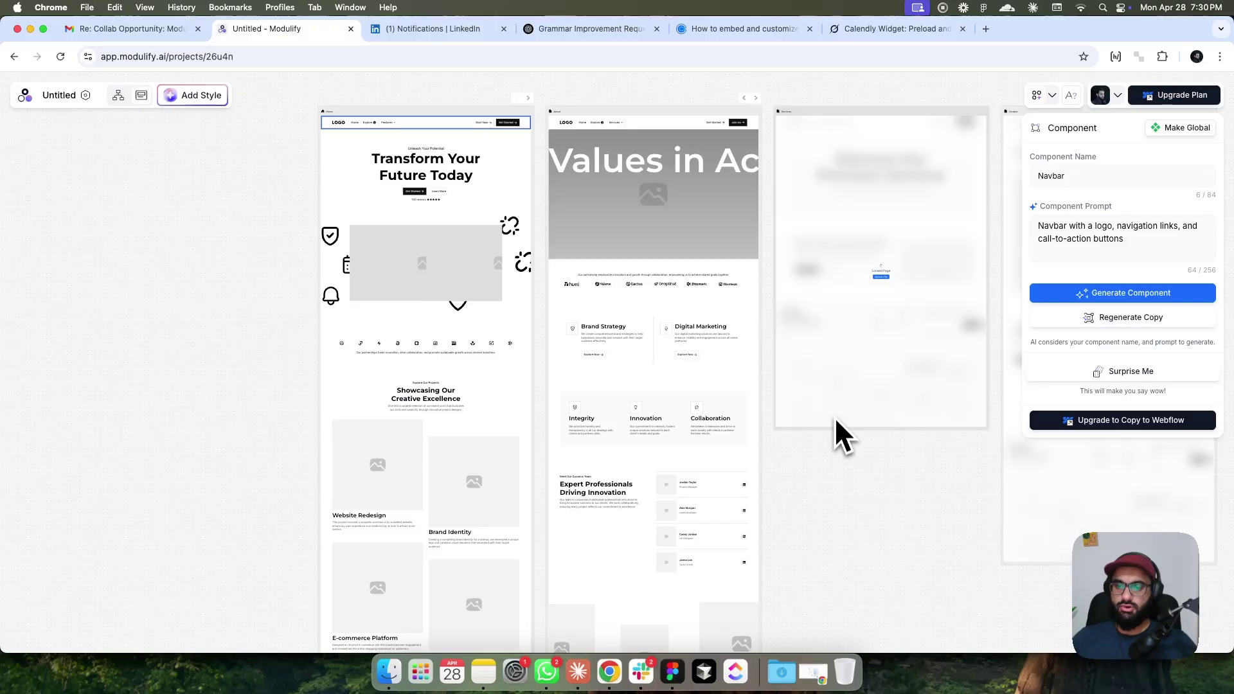
Generate a surprise variation of the Home page's Navbar component with the Surprise Me option.
{"action": "scroll", "coordinate": [833, 463], "scroll_direction": "down", "scroll_amount": 1}
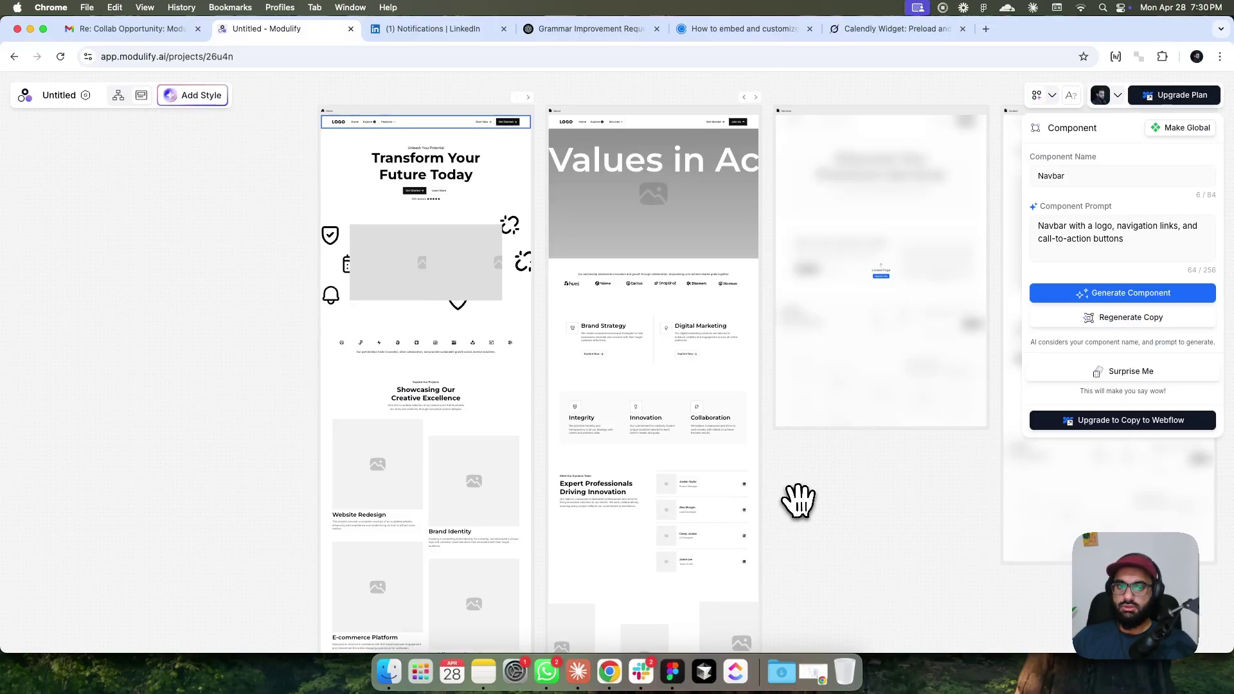
{"action": "scroll", "coordinate": [821, 402], "scroll_direction": "down", "scroll_amount": 10}
{"action": "left_click_drag", "start_coordinate": [808, 398], "coordinate": [818, 308]}
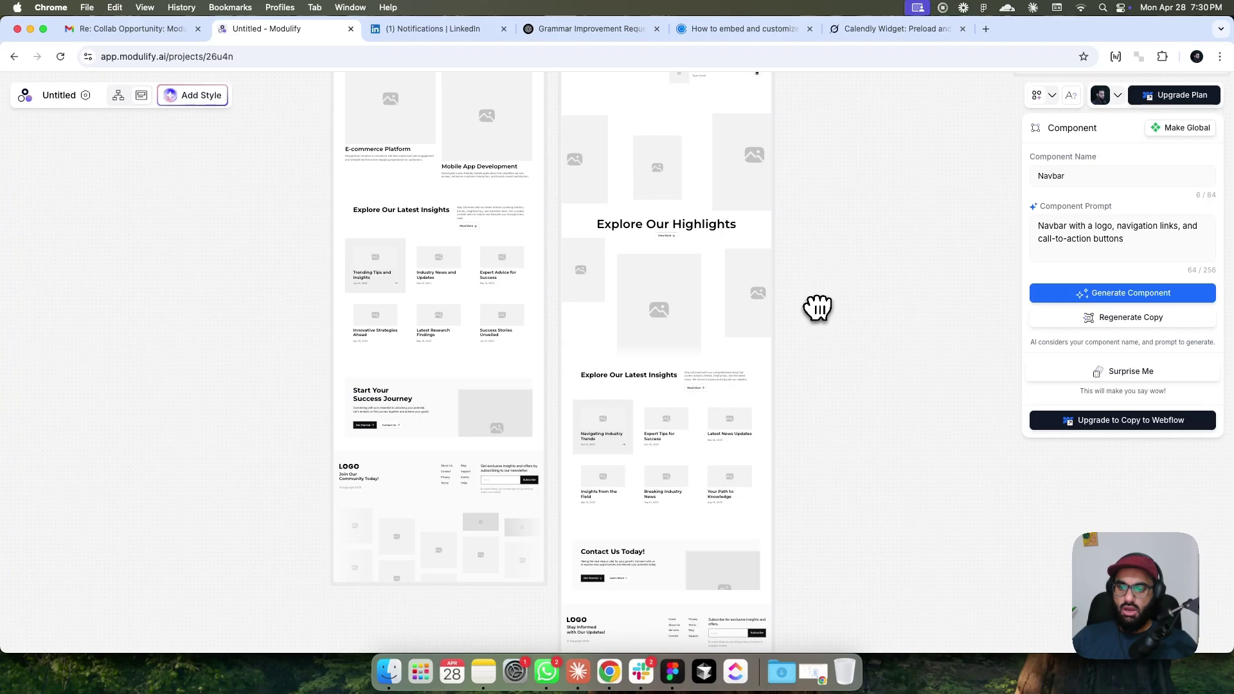
{"action": "left_click_drag", "start_coordinate": [818, 435], "coordinate": [815, 479]}
{"action": "scroll", "coordinate": [823, 430], "scroll_direction": "up", "scroll_amount": 5}
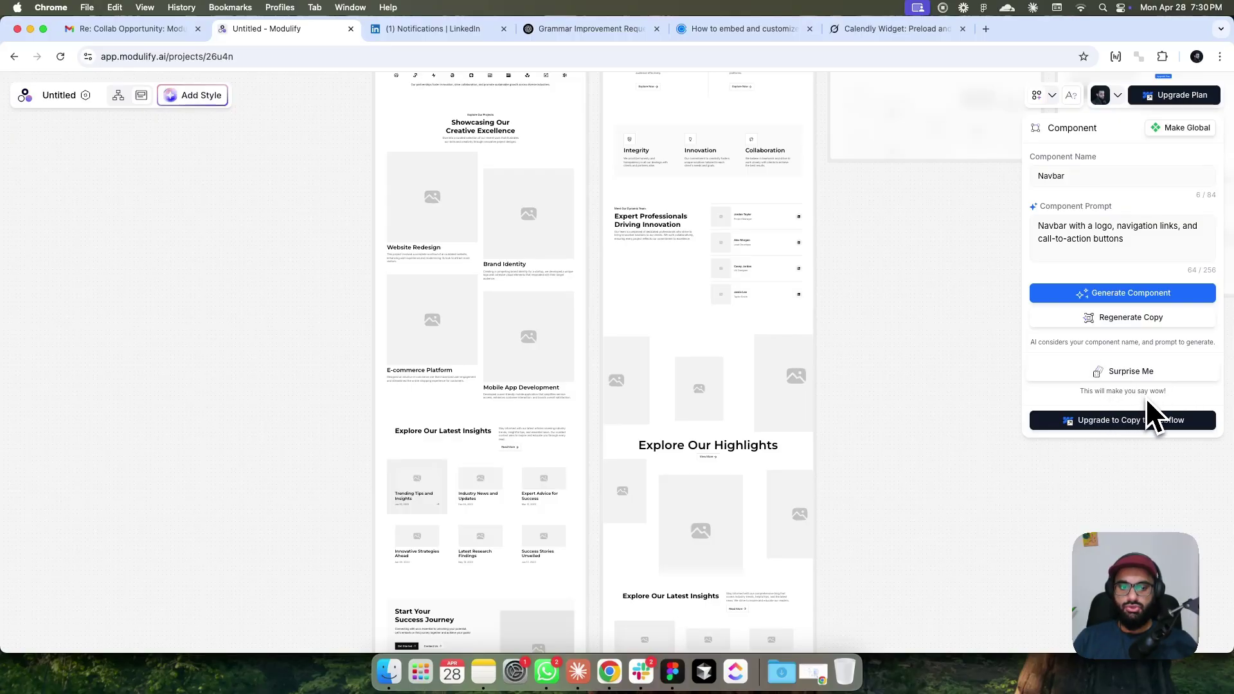
{"action": "left_click", "coordinate": [1117, 374]}
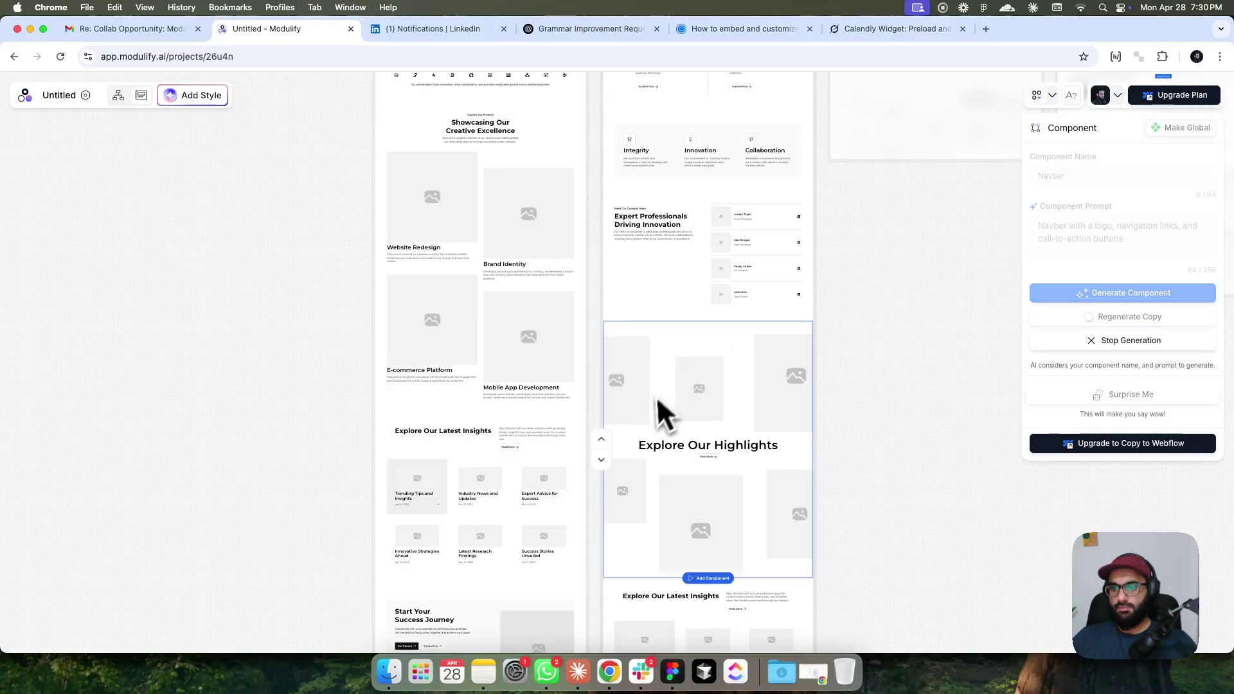
{"action": "scroll", "coordinate": [662, 405], "scroll_direction": "down", "scroll_amount": 3}
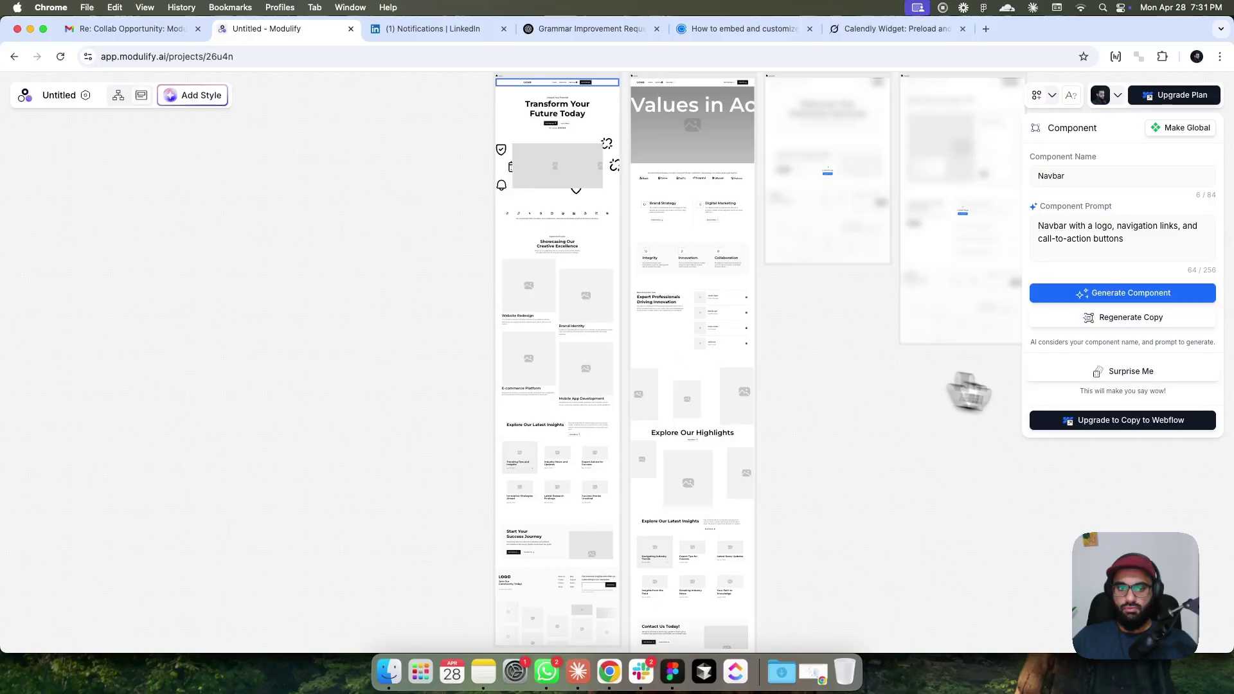
Generate further surprise variations of the Home page's Navbar, checking its links and buttons between attempts.
{"action": "left_click", "coordinate": [1067, 382]}
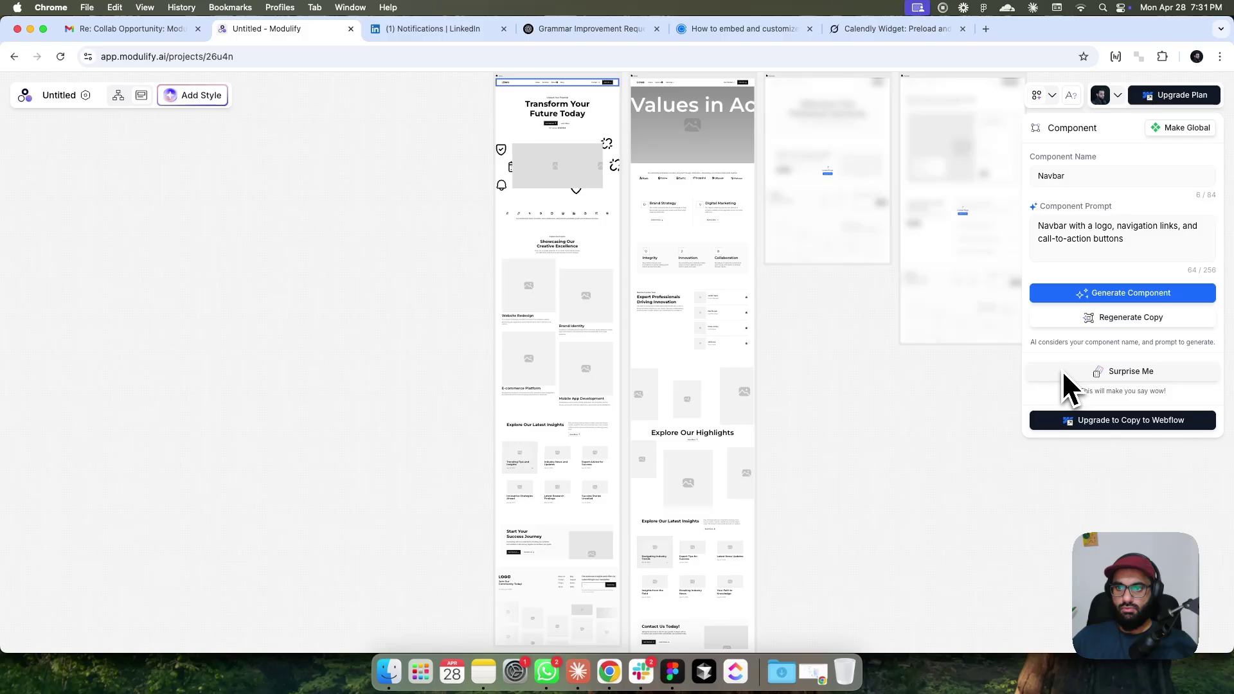
{"action": "scroll", "coordinate": [537, 90], "scroll_direction": "up", "scroll_amount": 5}
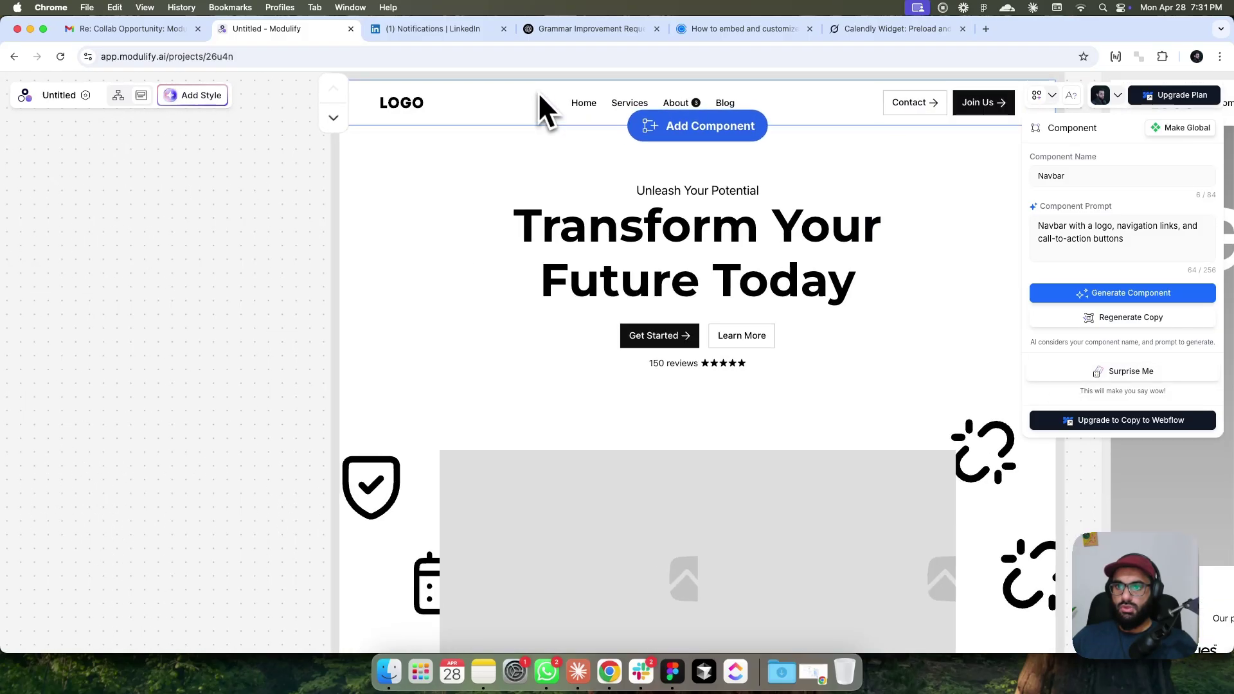
{"action": "scroll", "coordinate": [541, 95], "scroll_direction": "down", "scroll_amount": 4}
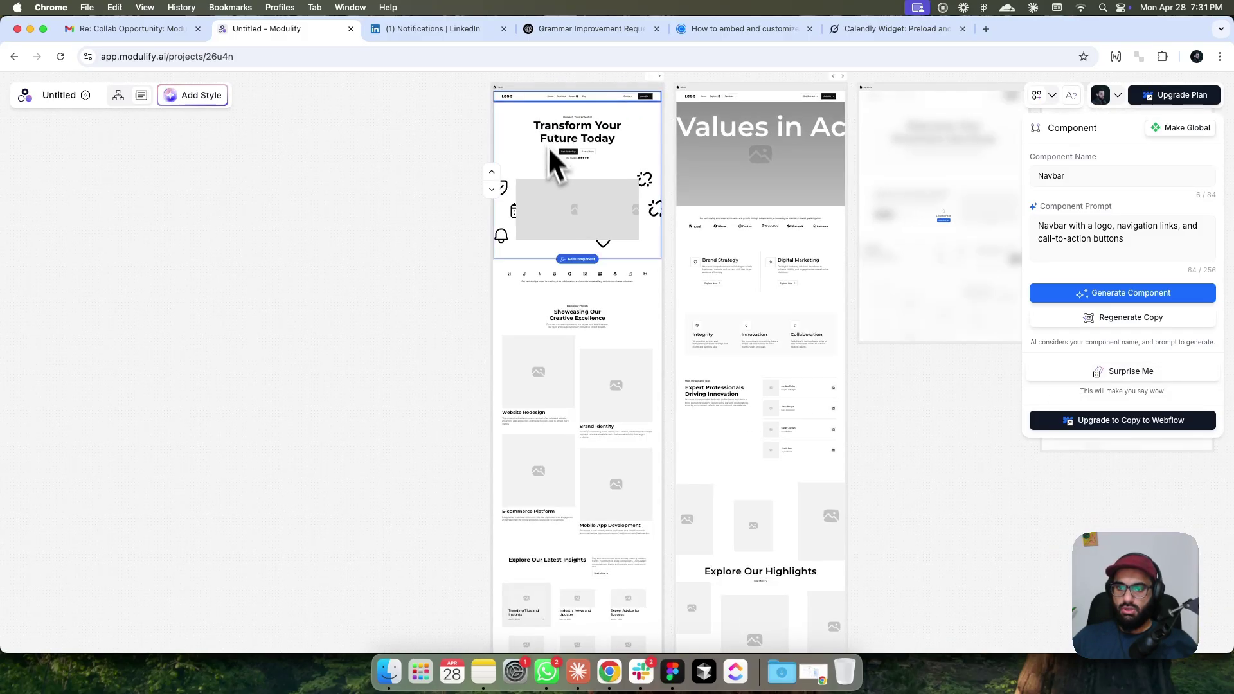
{"action": "scroll", "coordinate": [765, 256], "scroll_direction": "up", "scroll_amount": 5}
{"action": "scroll", "coordinate": [842, 248], "scroll_direction": "up", "scroll_amount": 1}
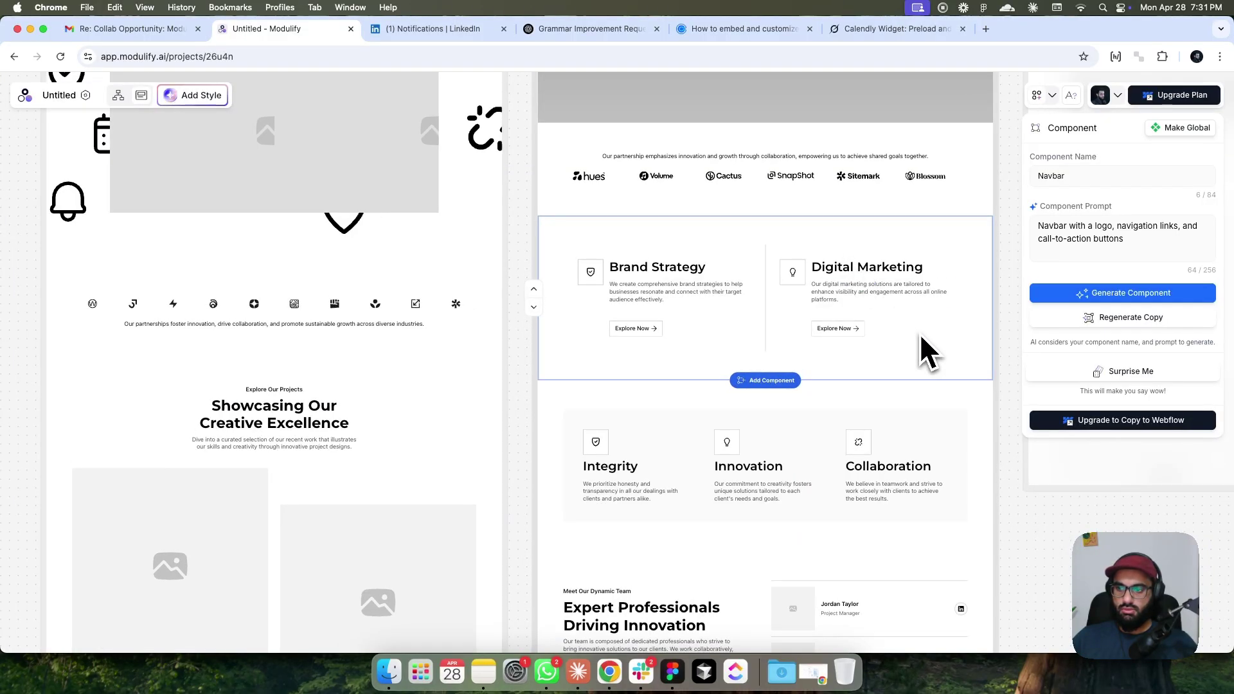
{"action": "left_click", "coordinate": [1111, 374]}
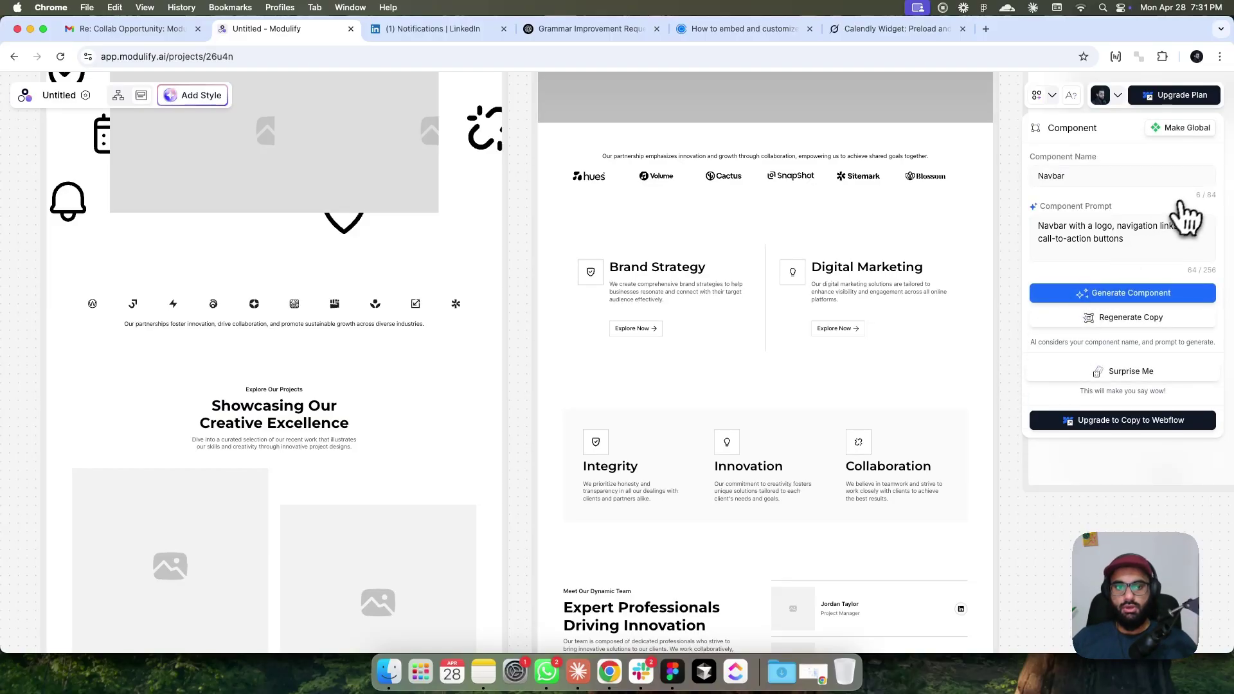
Open the style library for the project and review the available styles from the basic wireframes to Vision Flow.
{"action": "left_click", "coordinate": [191, 103]}
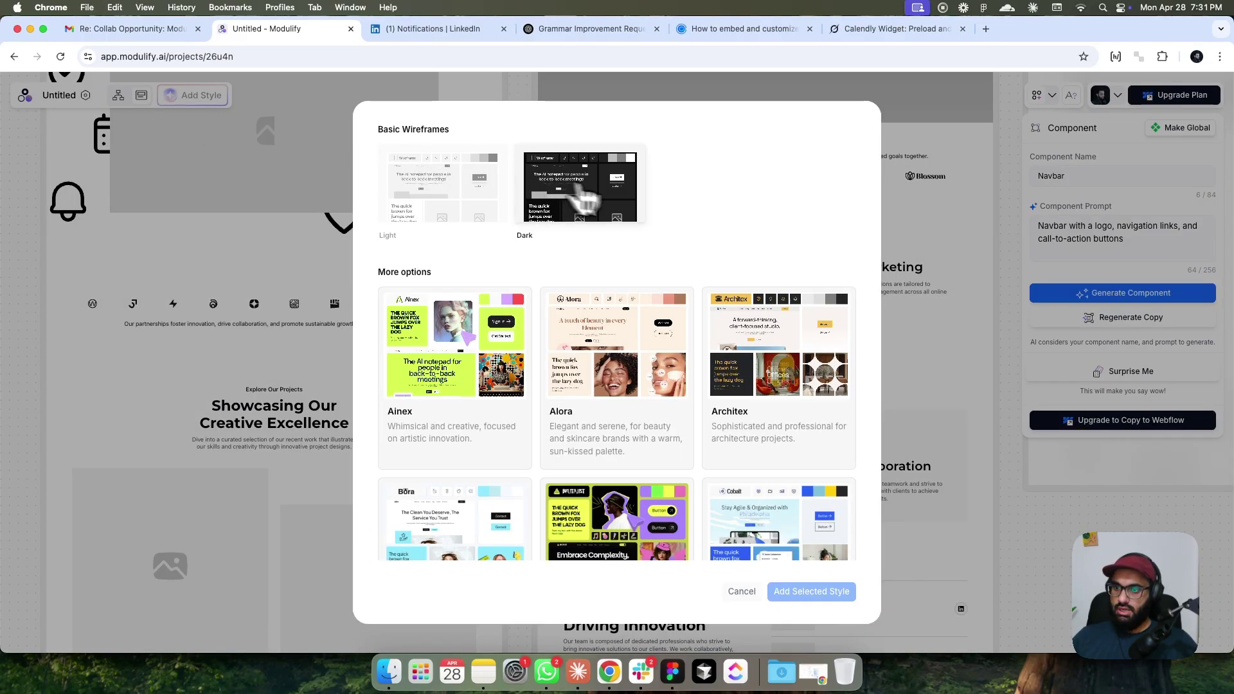
{"action": "scroll", "coordinate": [708, 232], "scroll_direction": "down", "scroll_amount": 3}
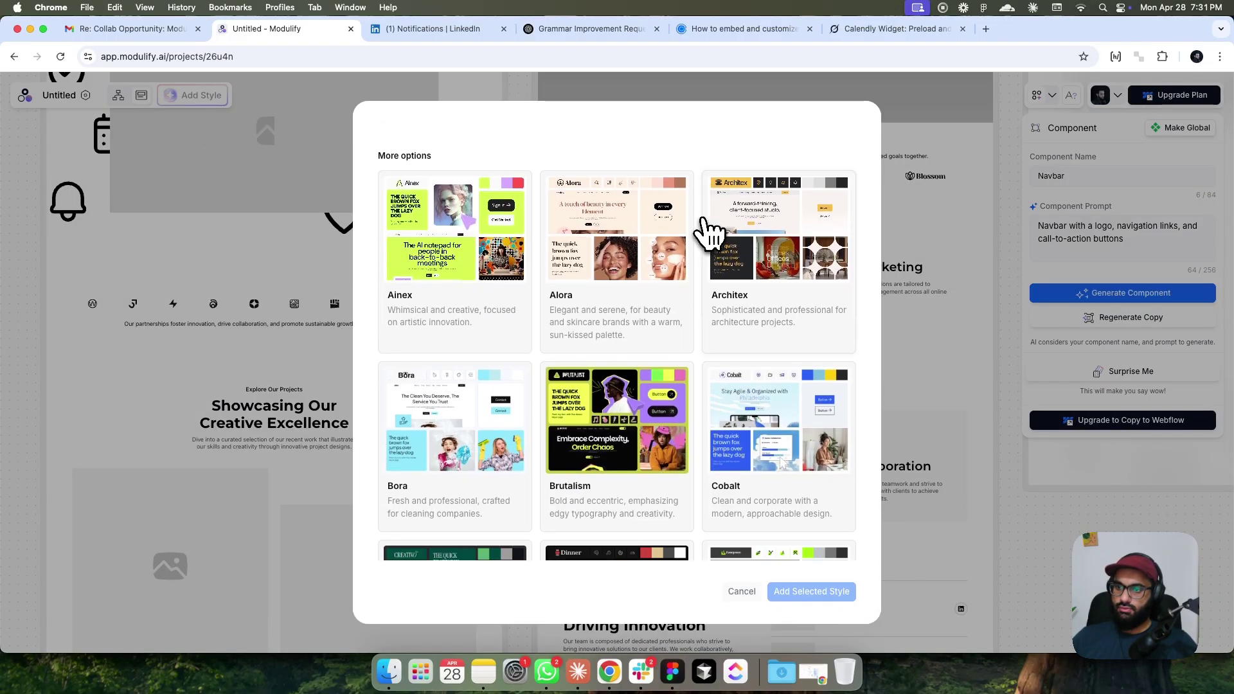
{"action": "scroll", "coordinate": [709, 233], "scroll_direction": "down", "scroll_amount": 7}
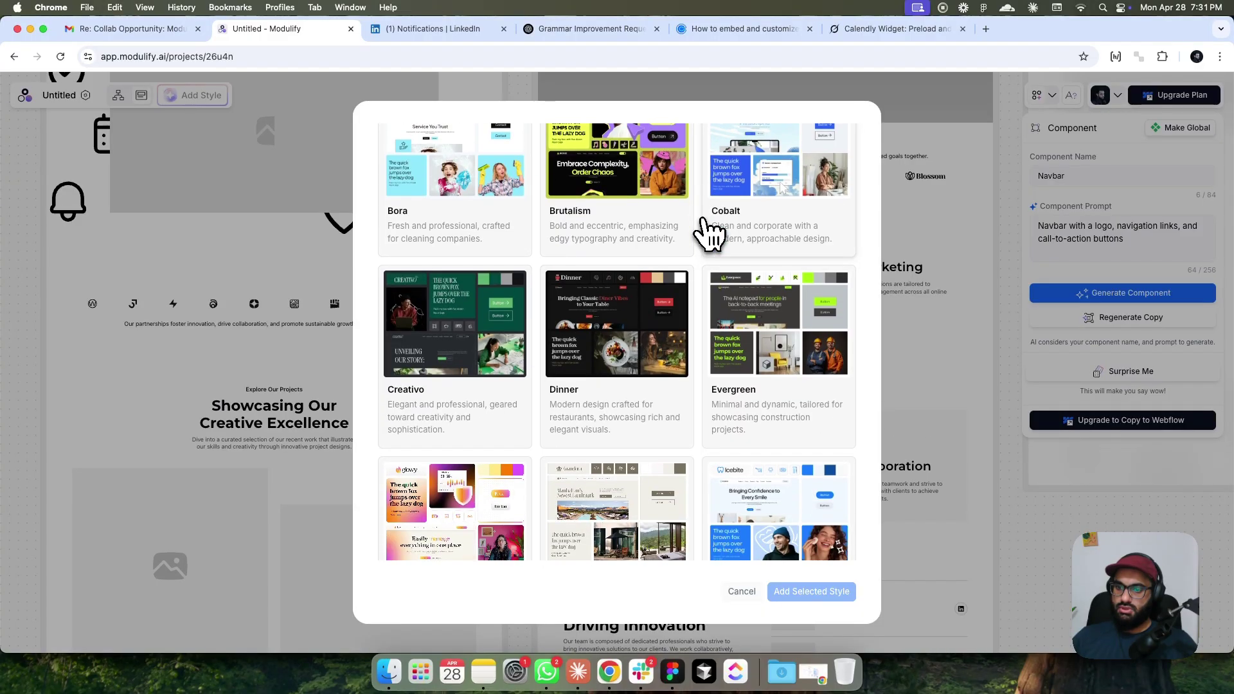
{"action": "scroll", "coordinate": [709, 232], "scroll_direction": "down", "scroll_amount": 10}
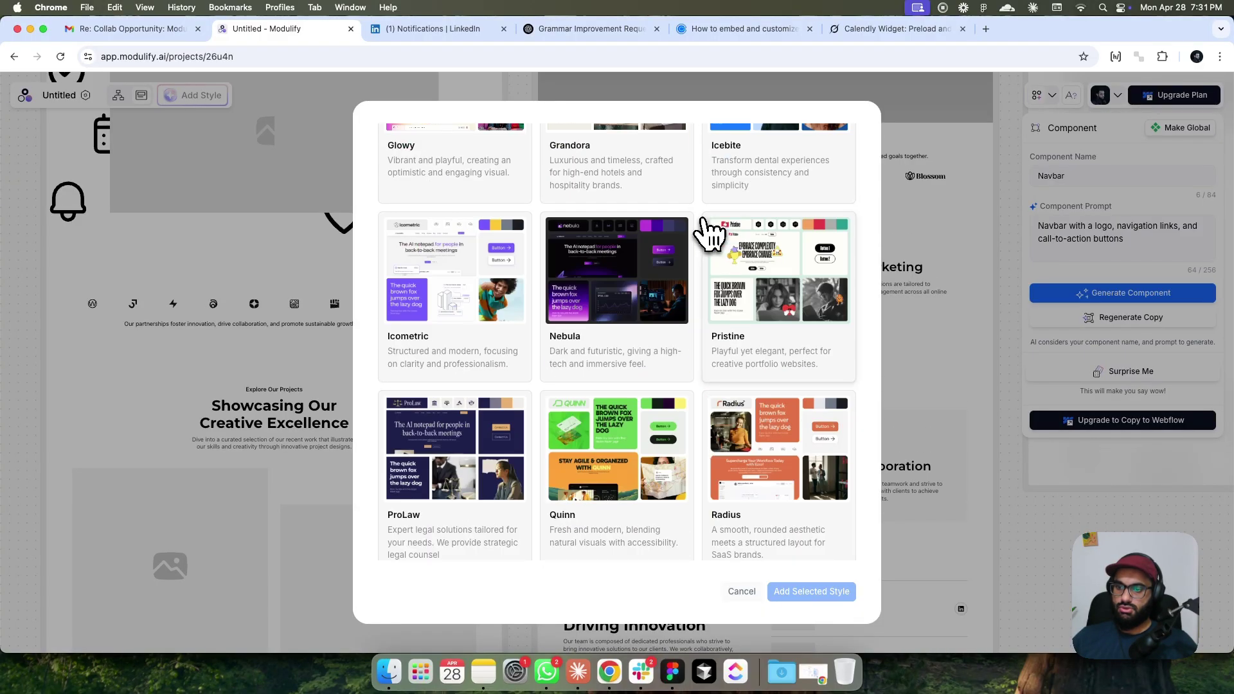
{"action": "scroll", "coordinate": [708, 233], "scroll_direction": "up", "scroll_amount": 15}
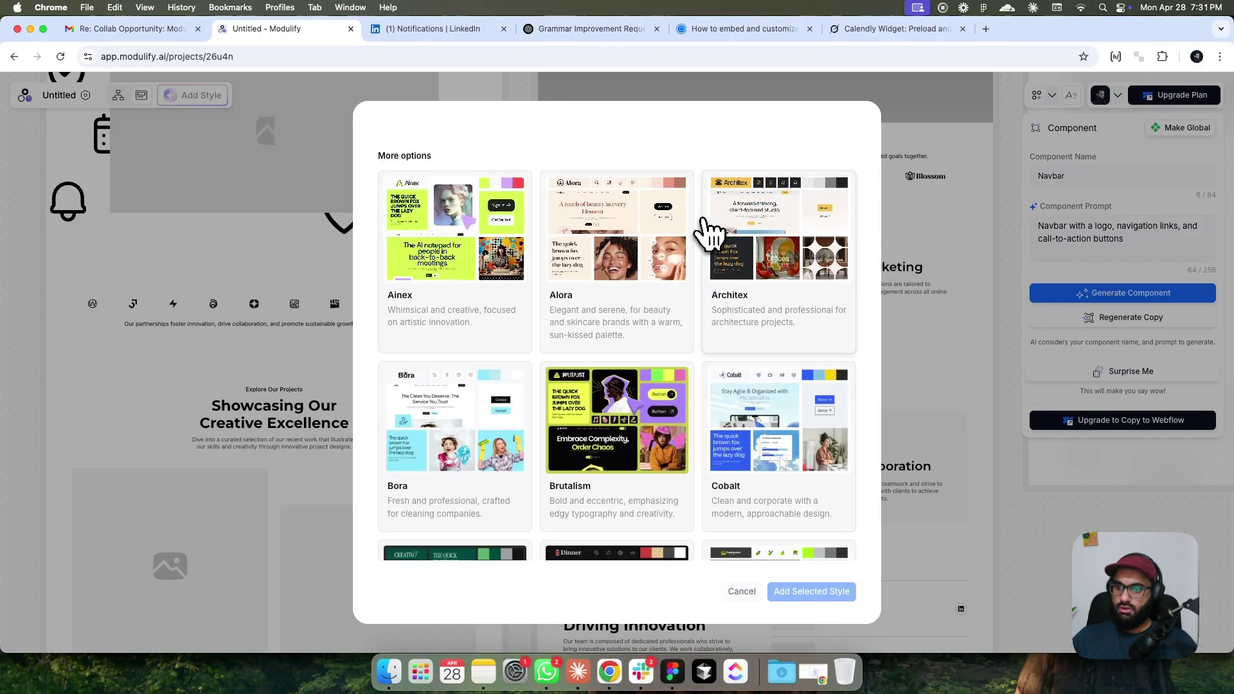
{"action": "scroll", "coordinate": [709, 233], "scroll_direction": "down", "scroll_amount": 15}
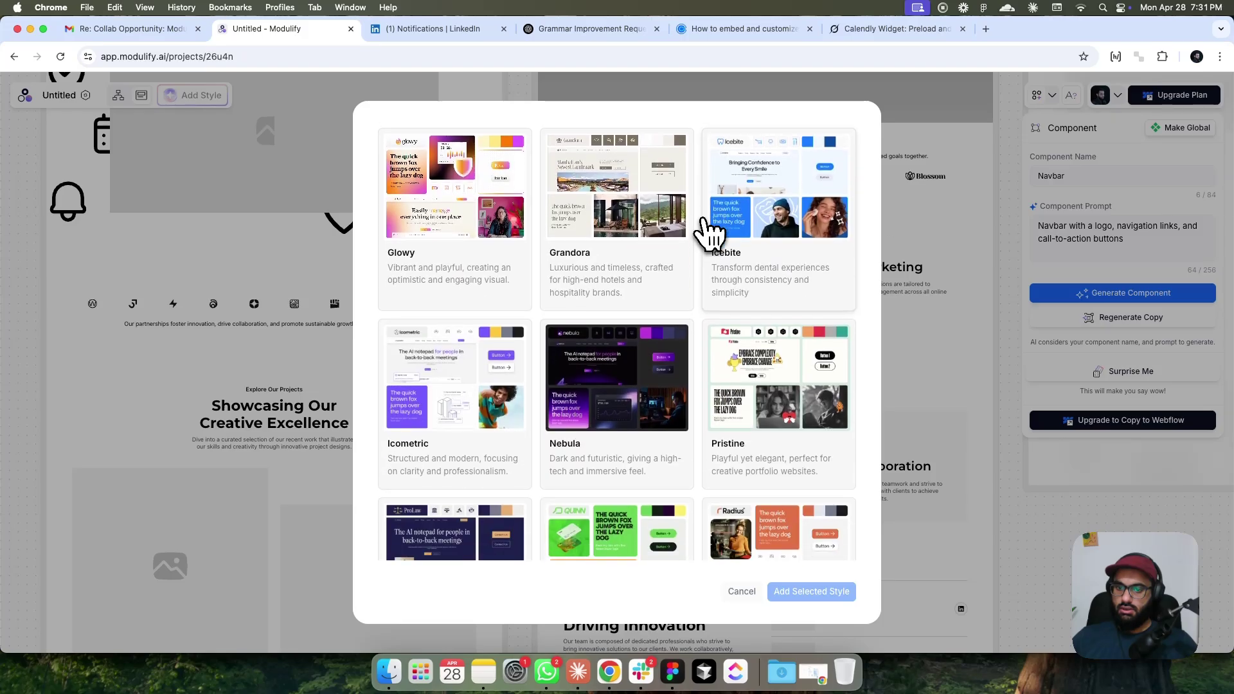
{"action": "scroll", "coordinate": [710, 233], "scroll_direction": "down", "scroll_amount": 3}
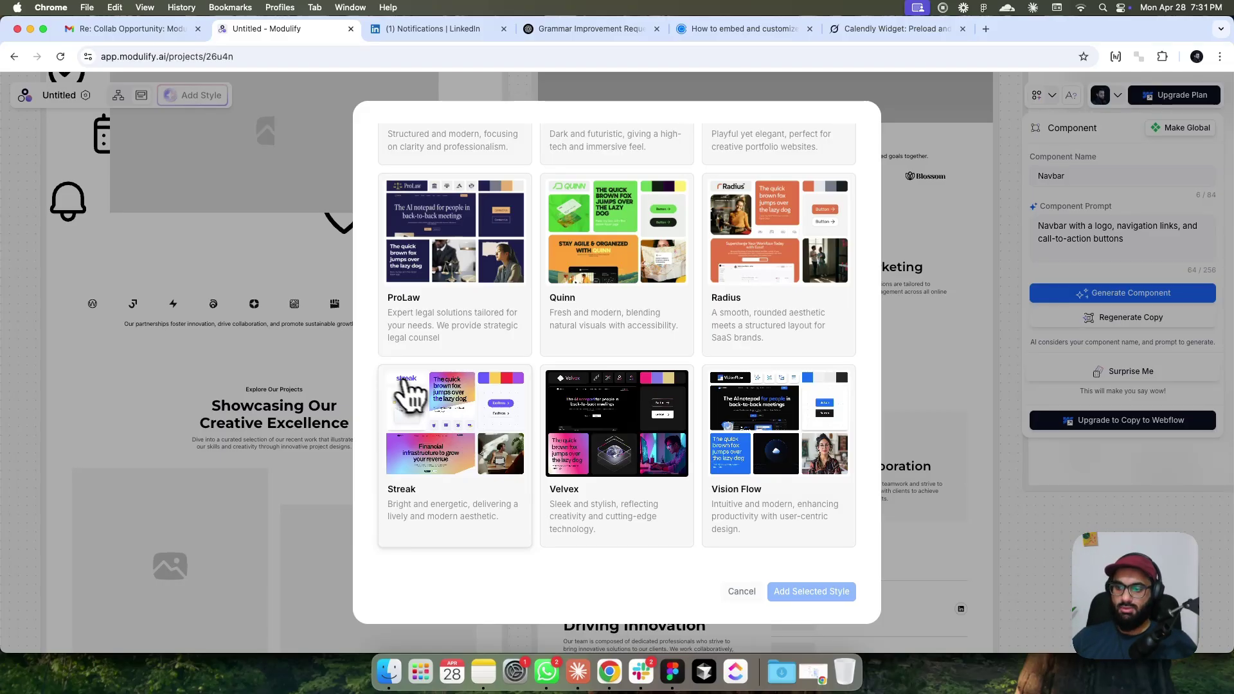
Apply the Brutalism style to the wireframes of all pages.
{"action": "scroll", "coordinate": [598, 427], "scroll_direction": "up", "scroll_amount": 4}
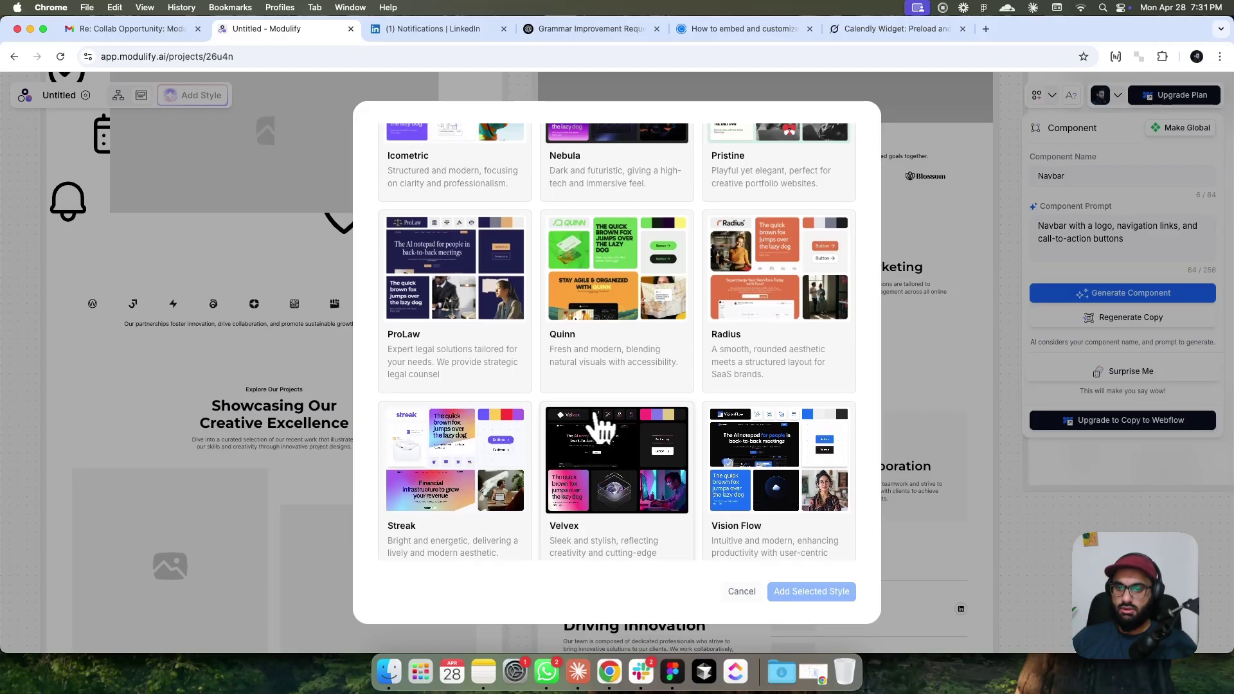
{"action": "scroll", "coordinate": [607, 427], "scroll_direction": "up", "scroll_amount": 4}
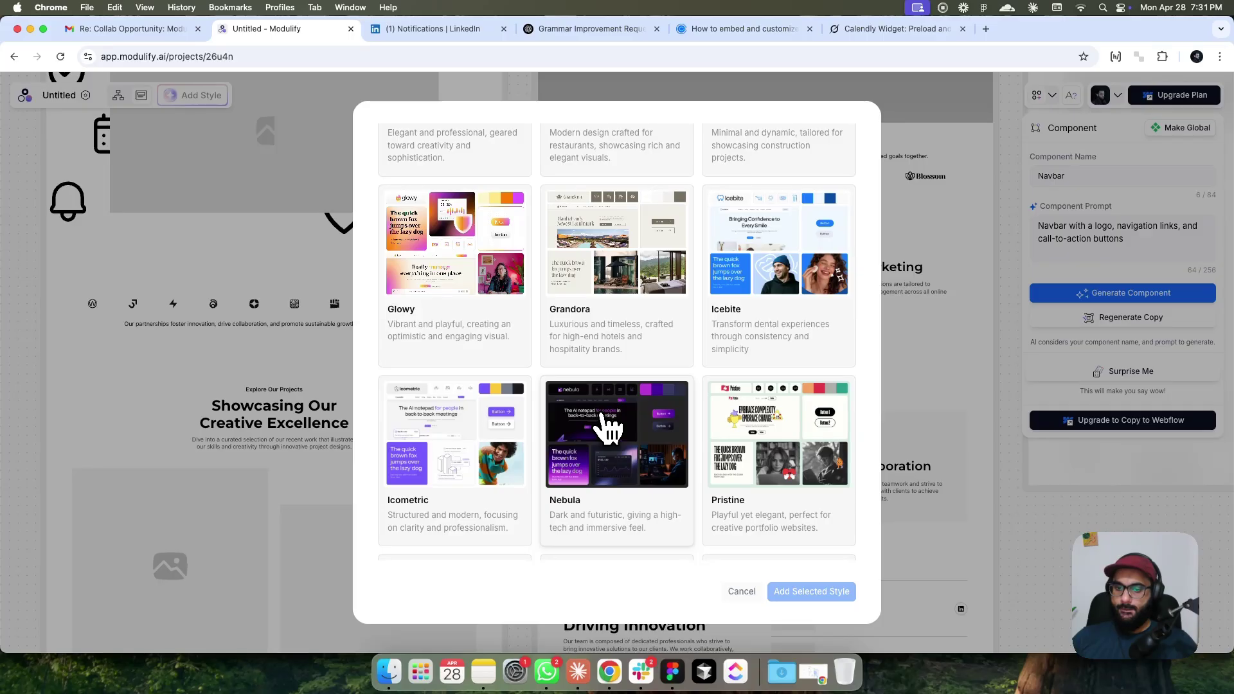
{"action": "scroll", "coordinate": [606, 427], "scroll_direction": "up", "scroll_amount": 4}
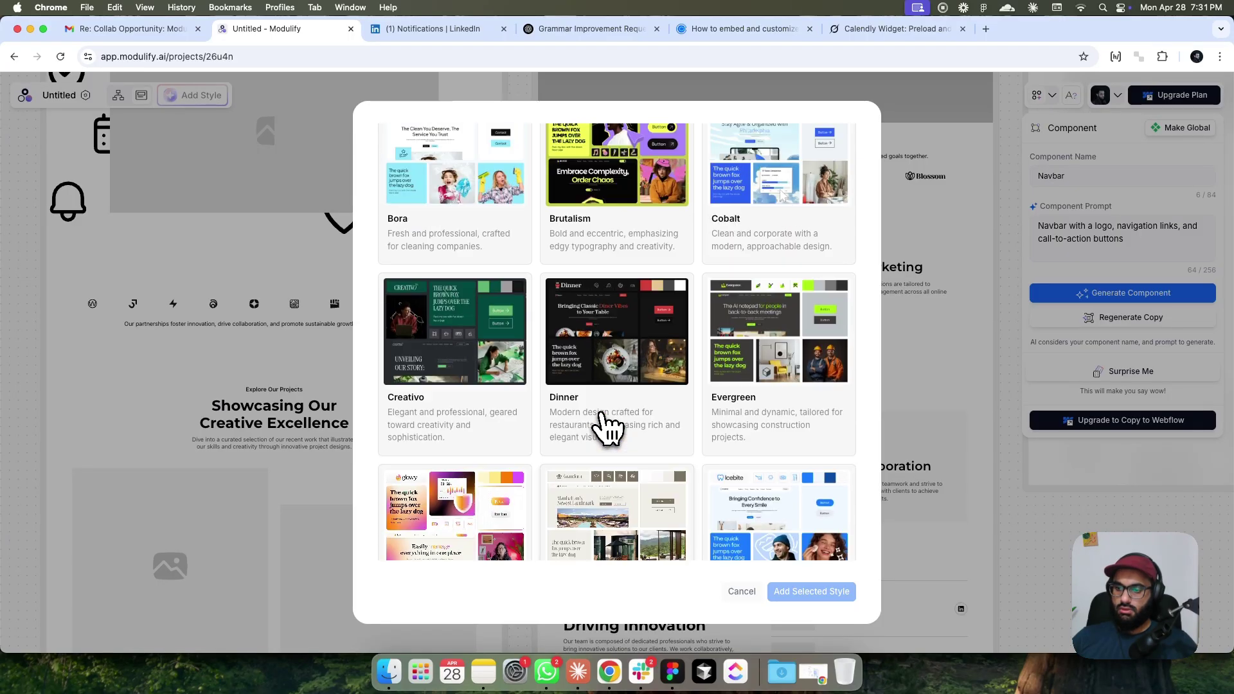
{"action": "scroll", "coordinate": [607, 427], "scroll_direction": "up", "scroll_amount": 5}
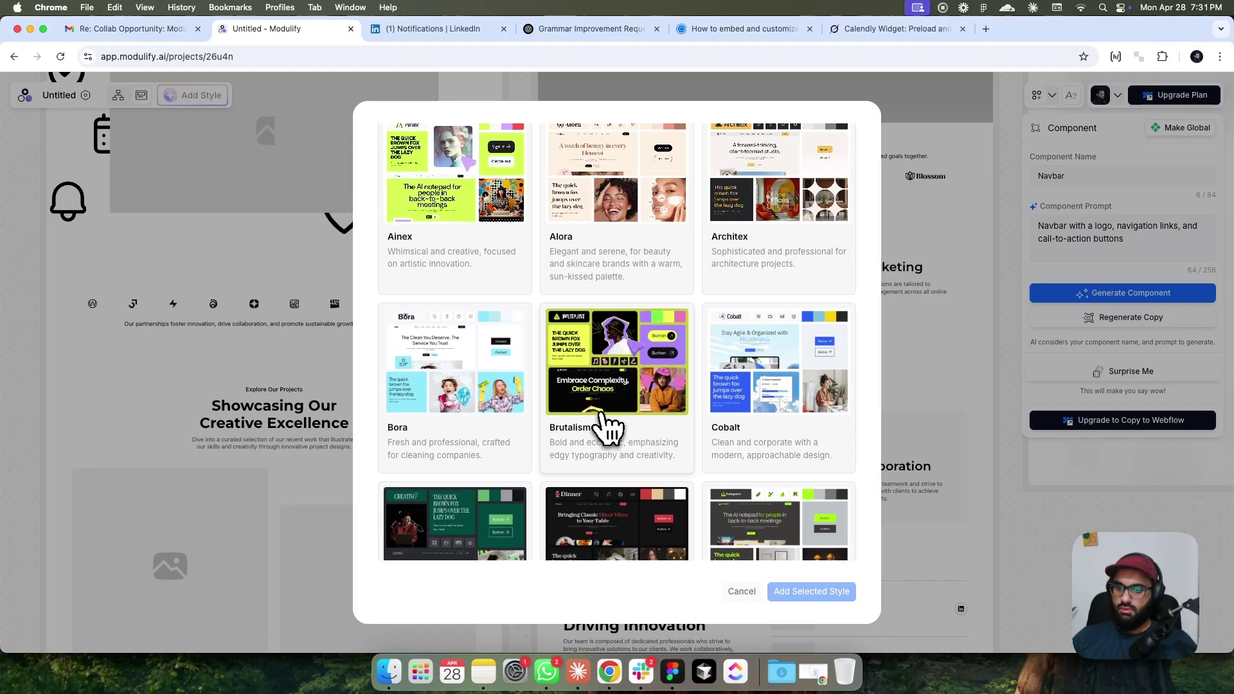
{"action": "left_click", "coordinate": [649, 369]}
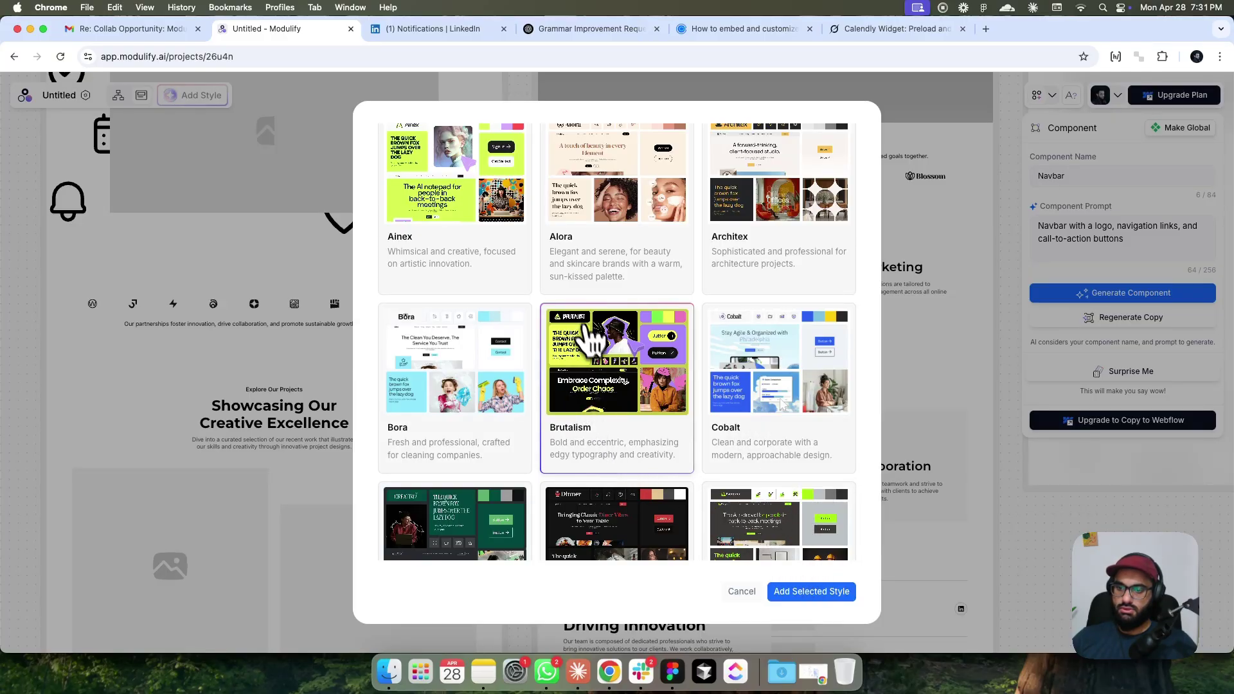
{"action": "left_click", "coordinate": [781, 592]}
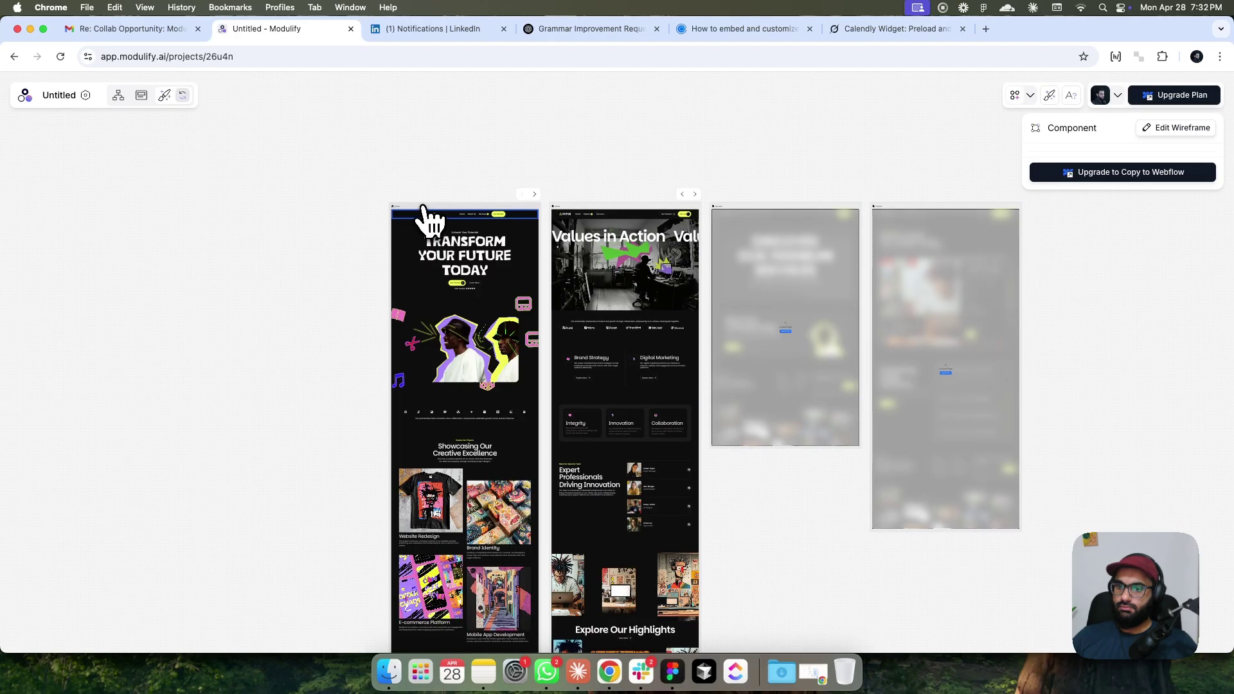
Examine the styled Home page from the navbar and hero through the project and insights sections to the footer.
{"action": "scroll", "coordinate": [421, 221], "scroll_direction": "up", "scroll_amount": 5}
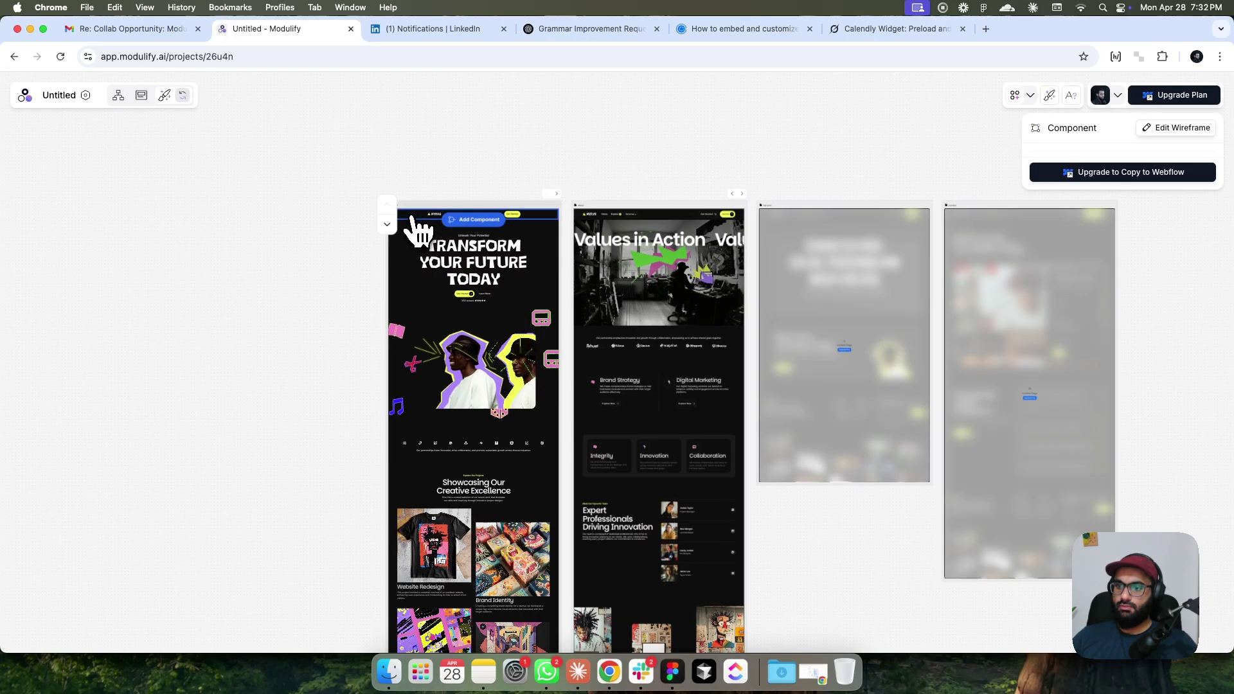
{"action": "scroll", "coordinate": [528, 239], "scroll_direction": "up", "scroll_amount": 3}
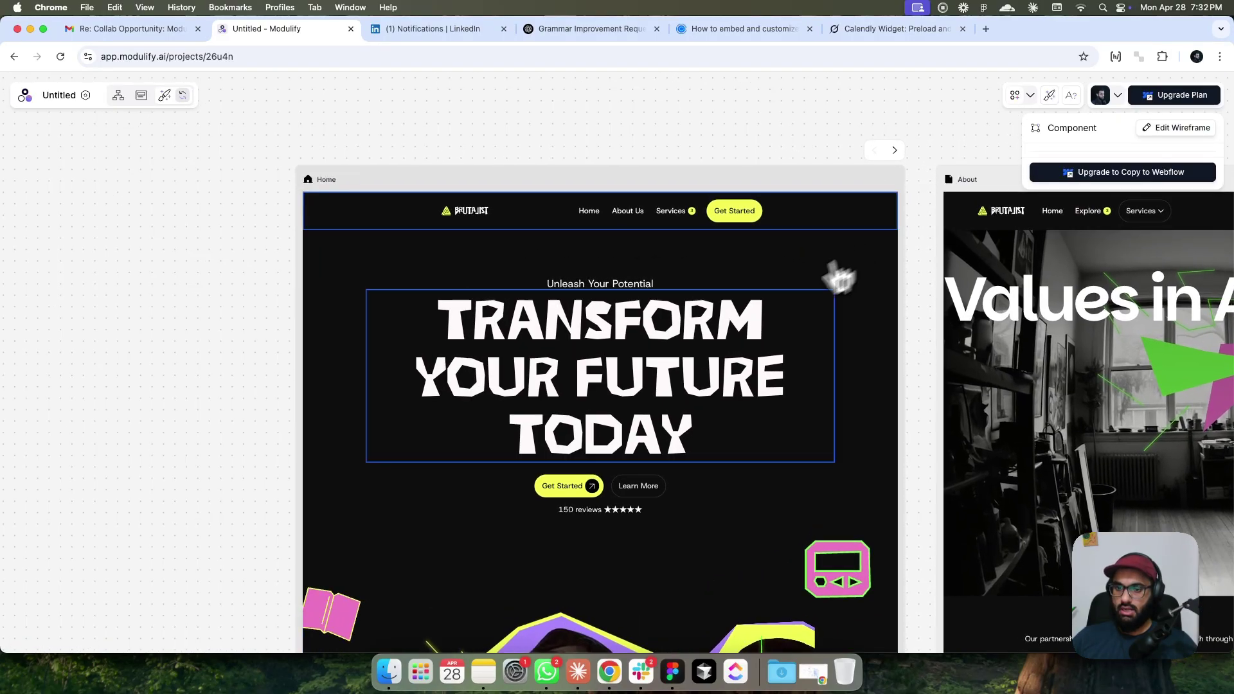
{"action": "scroll", "coordinate": [711, 344], "scroll_direction": "down", "scroll_amount": 6}
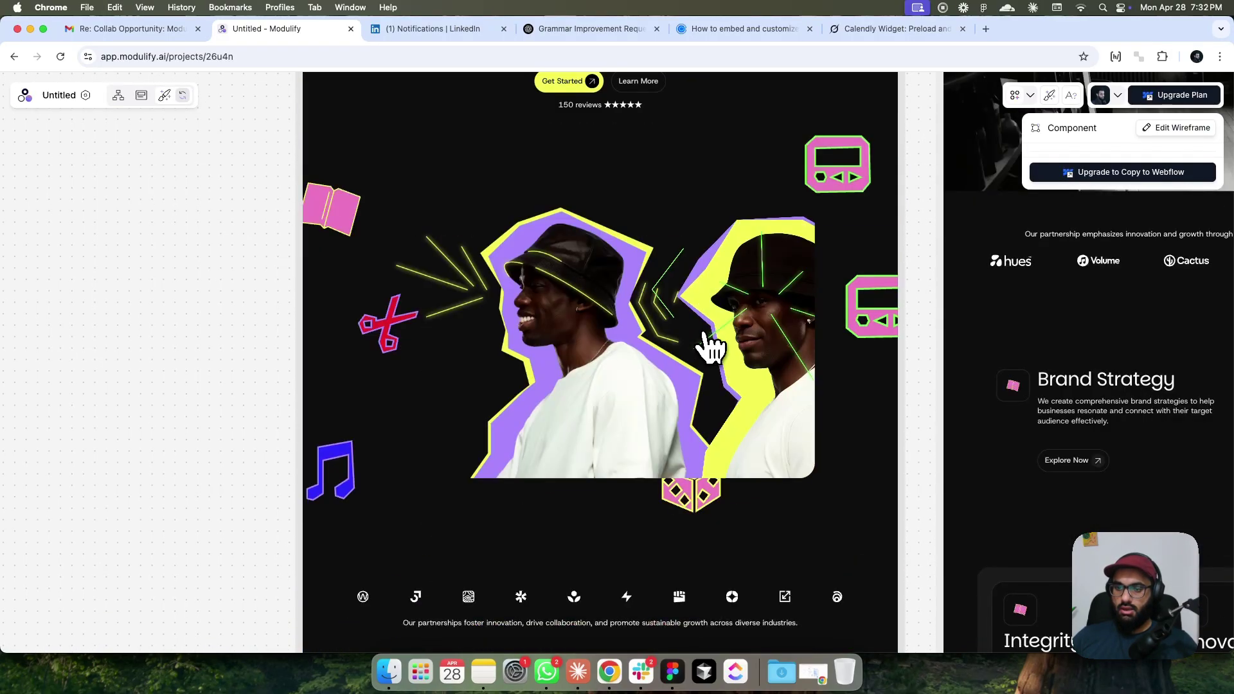
{"action": "scroll", "coordinate": [711, 347], "scroll_direction": "down", "scroll_amount": 6}
{"action": "scroll", "coordinate": [711, 344], "scroll_direction": "down", "scroll_amount": 12}
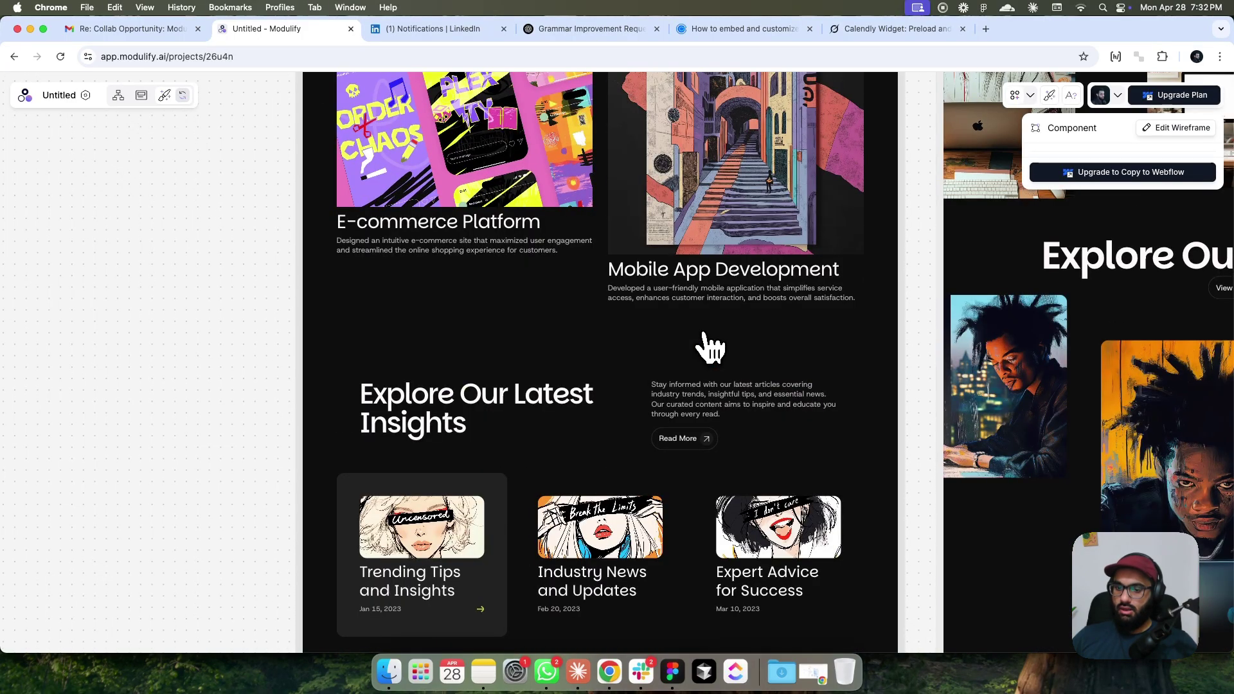
{"action": "scroll", "coordinate": [711, 344], "scroll_direction": "down", "scroll_amount": 12}
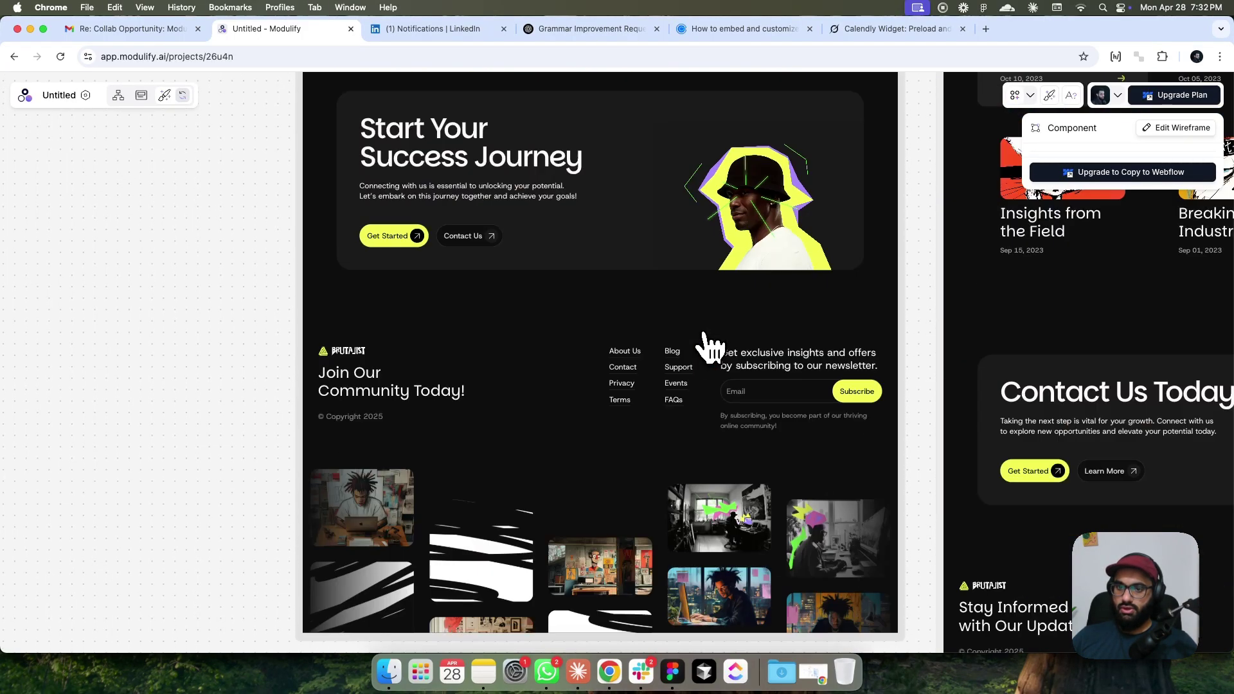
{"action": "scroll", "coordinate": [711, 347], "scroll_direction": "up", "scroll_amount": 2}
{"action": "scroll", "coordinate": [622, 341], "scroll_direction": "down", "scroll_amount": 5}
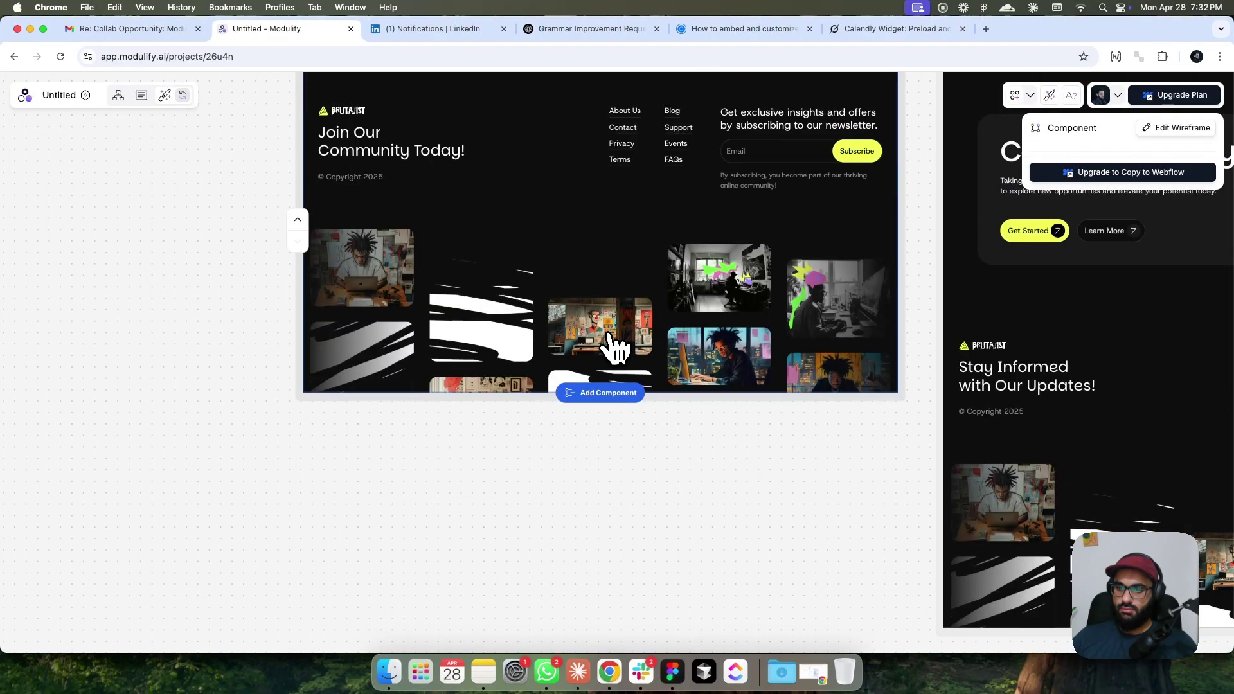
Examine the styled About page from the footer up through the highlights, team and services sections to the hero.
{"action": "scroll", "coordinate": [600, 377], "scroll_direction": "down", "scroll_amount": 5}
{"action": "scroll", "coordinate": [836, 373], "scroll_direction": "up", "scroll_amount": 3}
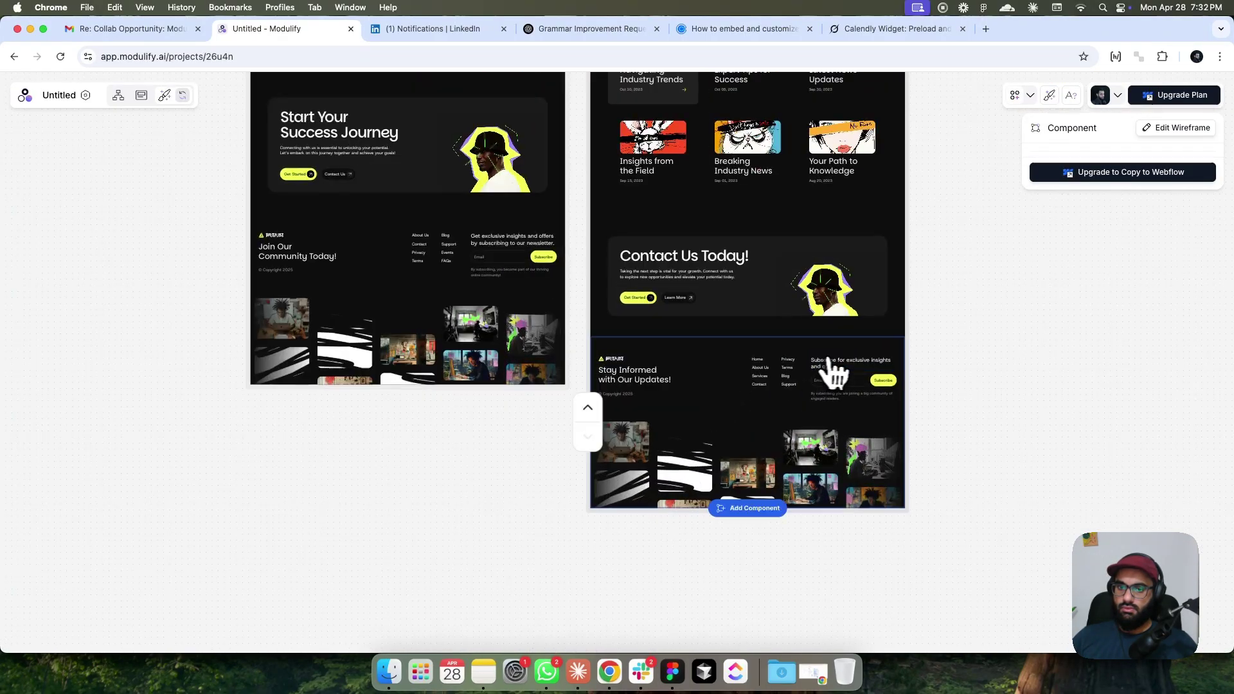
{"action": "scroll", "coordinate": [835, 373], "scroll_direction": "up", "scroll_amount": 2}
{"action": "scroll", "coordinate": [815, 391], "scroll_direction": "up", "scroll_amount": 15}
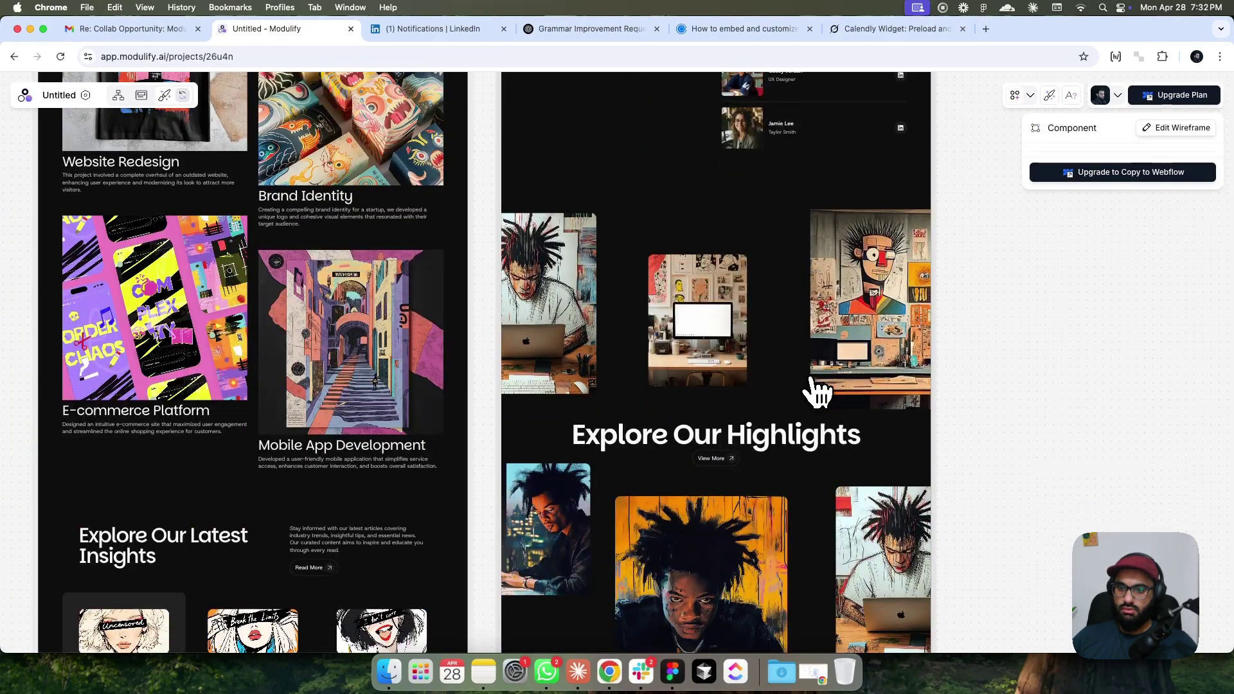
{"action": "scroll", "coordinate": [818, 392], "scroll_direction": "down", "scroll_amount": 3}
{"action": "scroll", "coordinate": [817, 392], "scroll_direction": "up", "scroll_amount": 15}
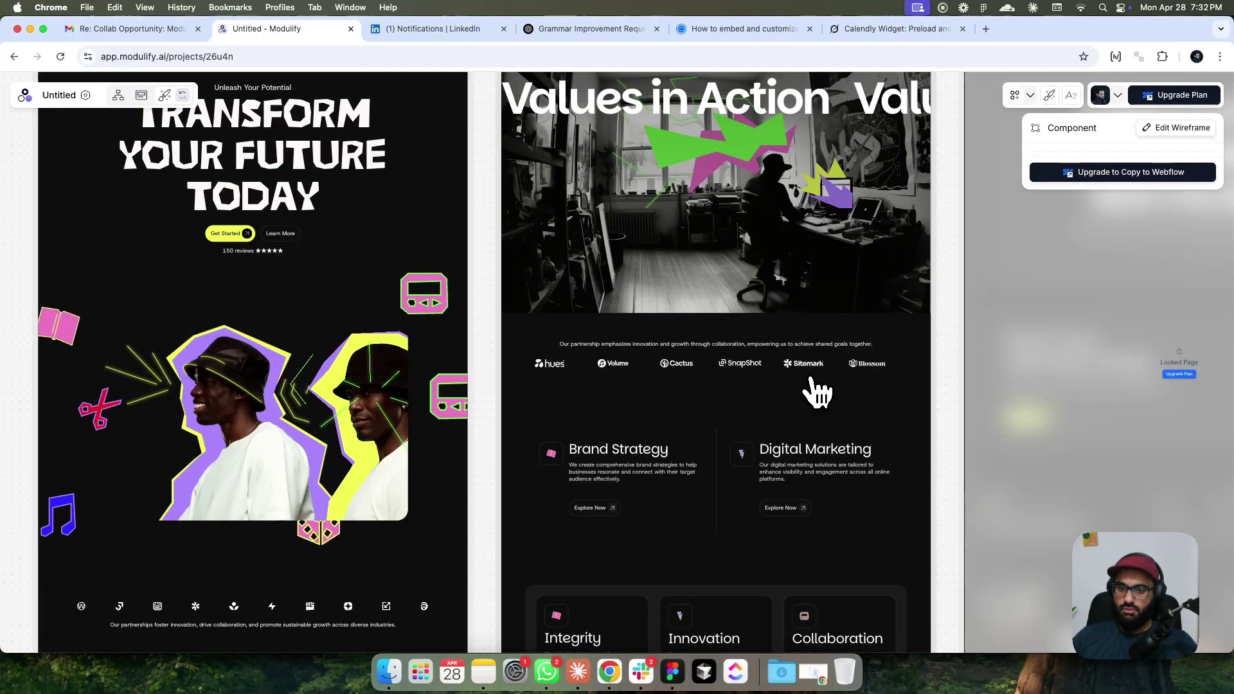
{"action": "scroll", "coordinate": [818, 392], "scroll_direction": "up", "scroll_amount": 3}
{"action": "scroll", "coordinate": [818, 392], "scroll_direction": "up", "scroll_amount": 6}
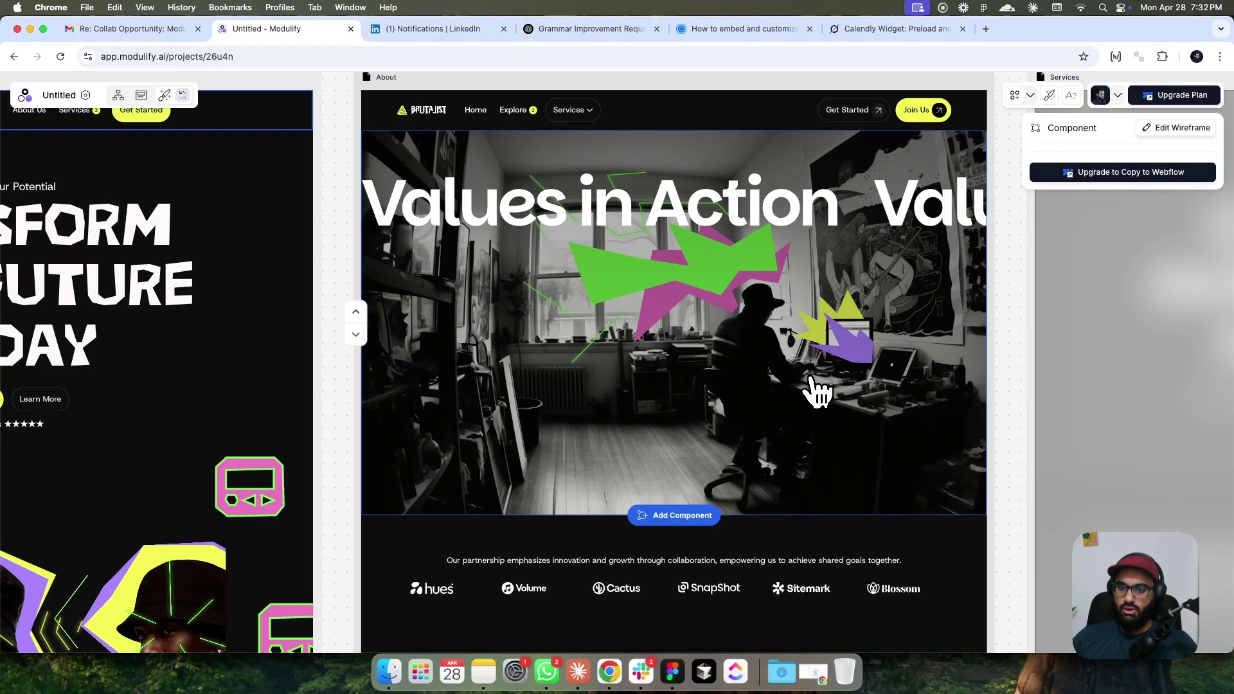
{"action": "scroll", "coordinate": [818, 392], "scroll_direction": "down", "scroll_amount": 7}
{"action": "scroll", "coordinate": [816, 392], "scroll_direction": "up", "scroll_amount": 8}
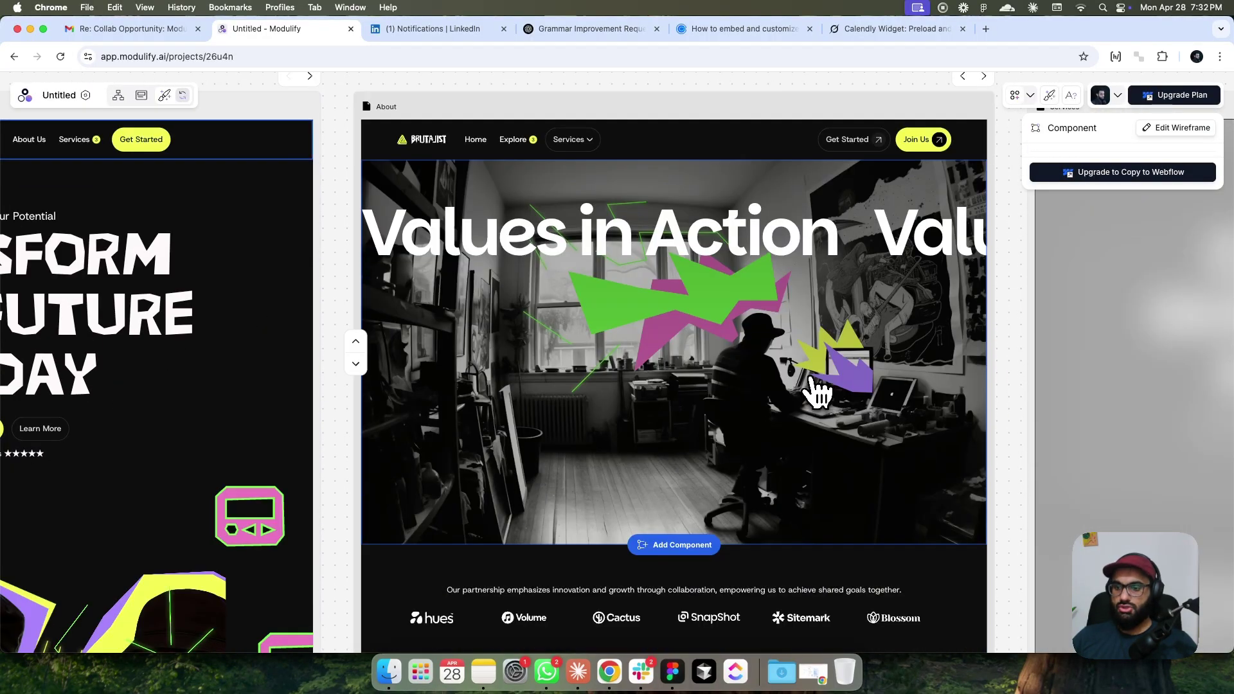
{"action": "scroll", "coordinate": [822, 392], "scroll_direction": "down", "scroll_amount": 6}
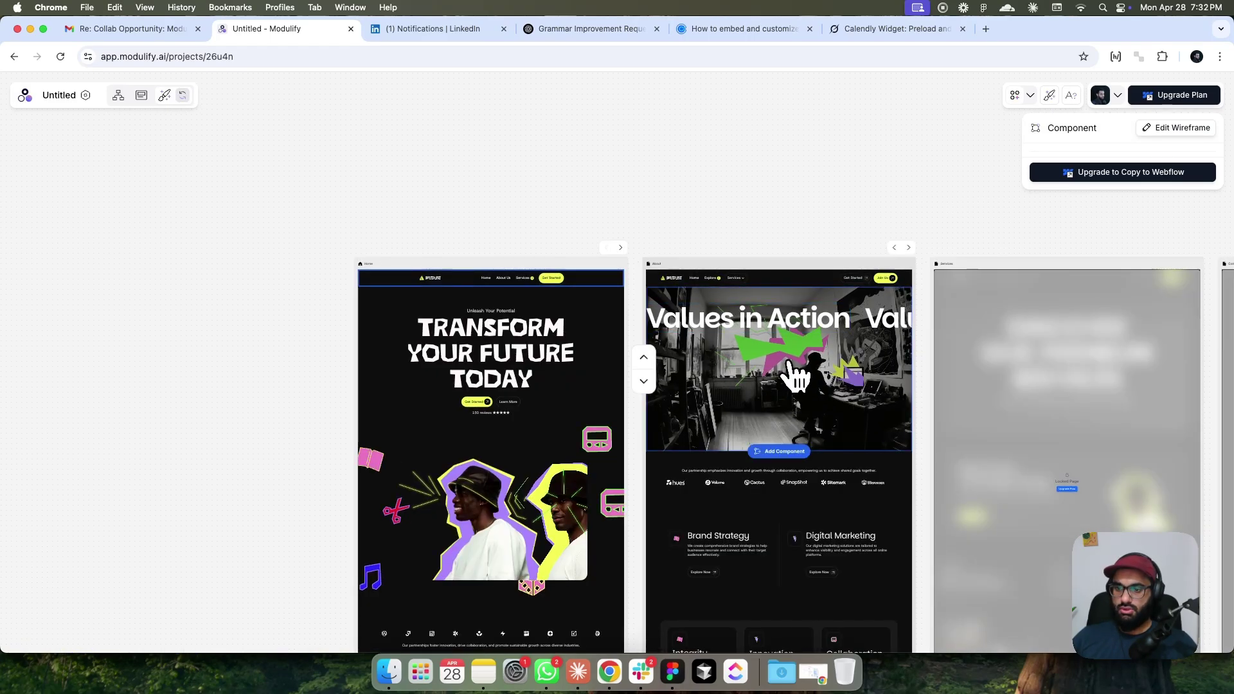
Examine the Brutalism-styled Home and About pages side by side from their hero sections down to the insights sections.
{"action": "scroll", "coordinate": [874, 387], "scroll_direction": "up", "scroll_amount": 5}
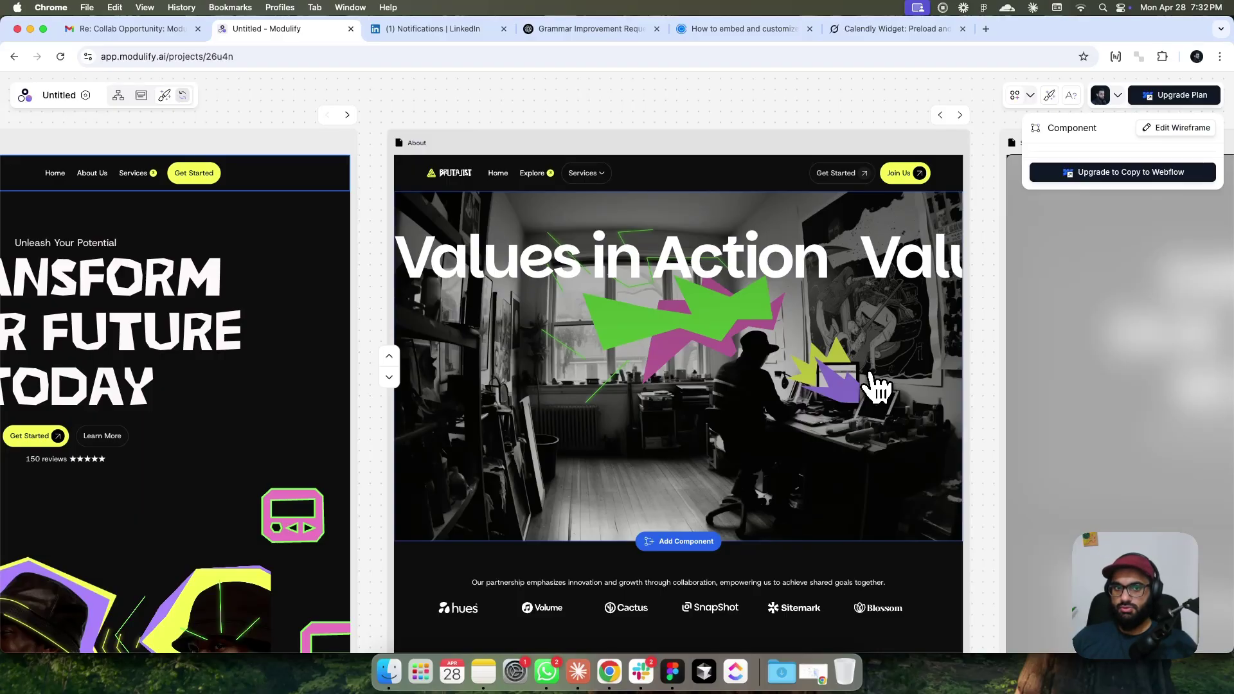
{"action": "scroll", "coordinate": [893, 392], "scroll_direction": "down", "scroll_amount": 5}
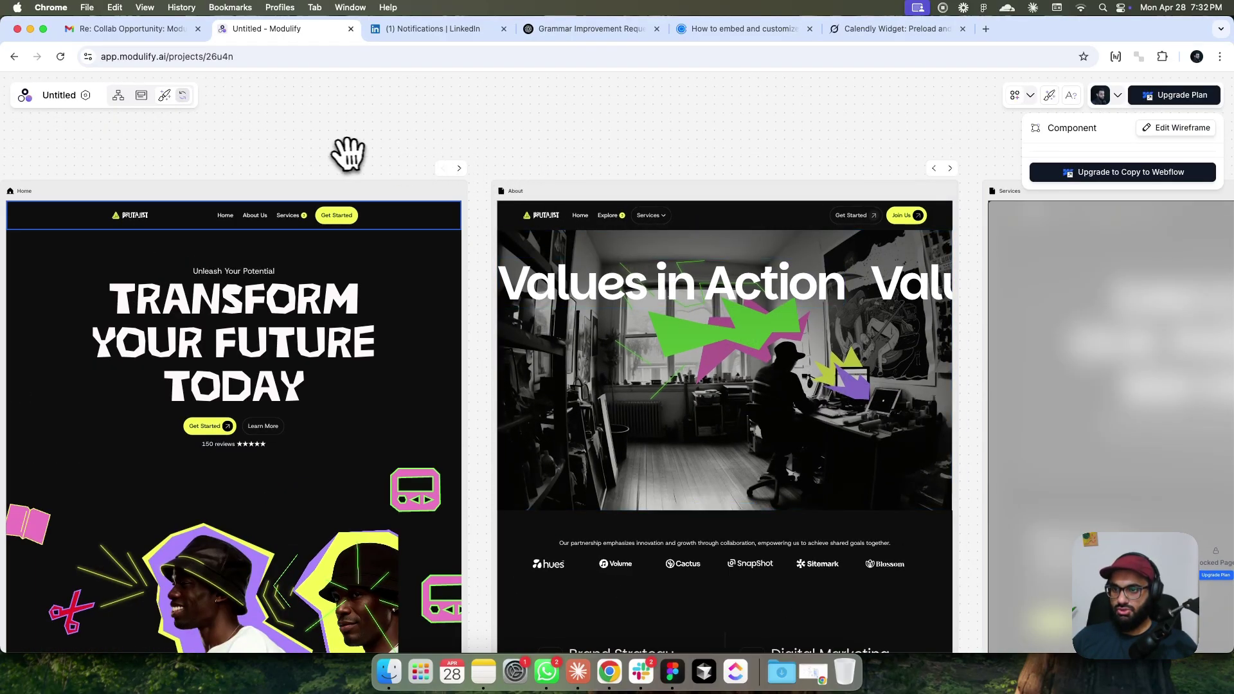
{"action": "scroll", "coordinate": [320, 249], "scroll_direction": "up", "scroll_amount": 3}
{"action": "scroll", "coordinate": [193, 296], "scroll_direction": "left", "scroll_amount": 5}
{"action": "scroll", "coordinate": [193, 295], "scroll_direction": "down", "scroll_amount": 1}
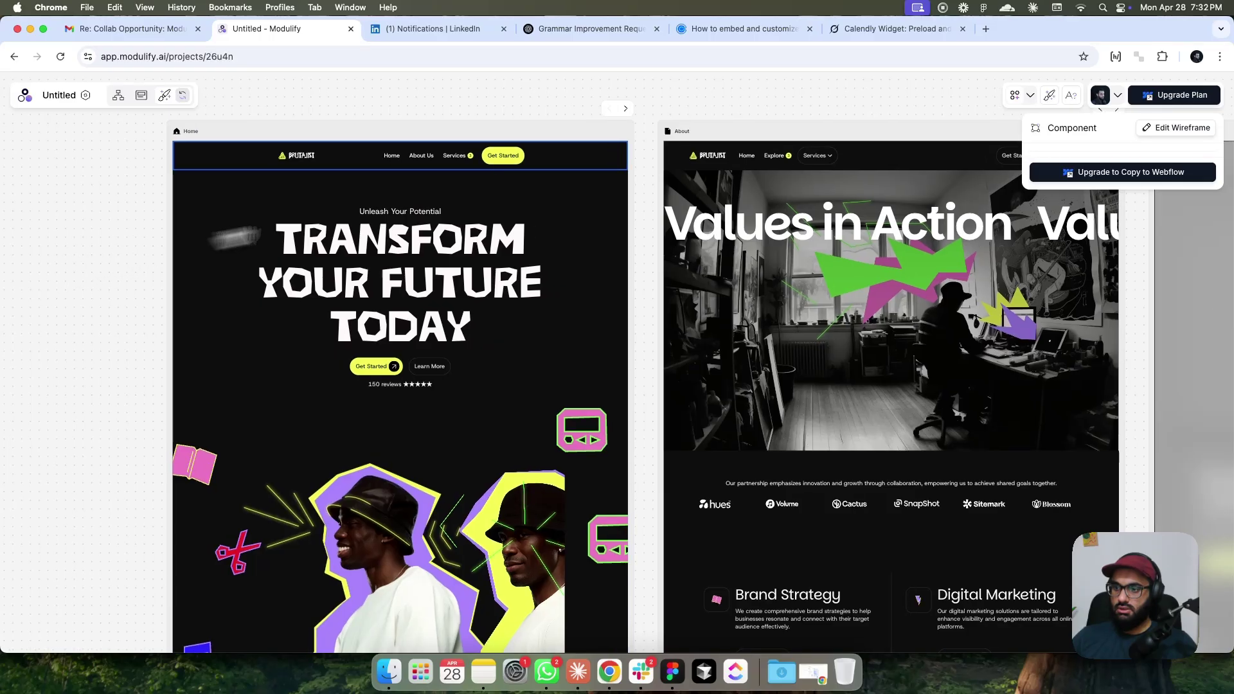
{"action": "scroll", "coordinate": [264, 343], "scroll_direction": "down", "scroll_amount": 10}
{"action": "scroll", "coordinate": [290, 124], "scroll_direction": "right", "scroll_amount": 1}
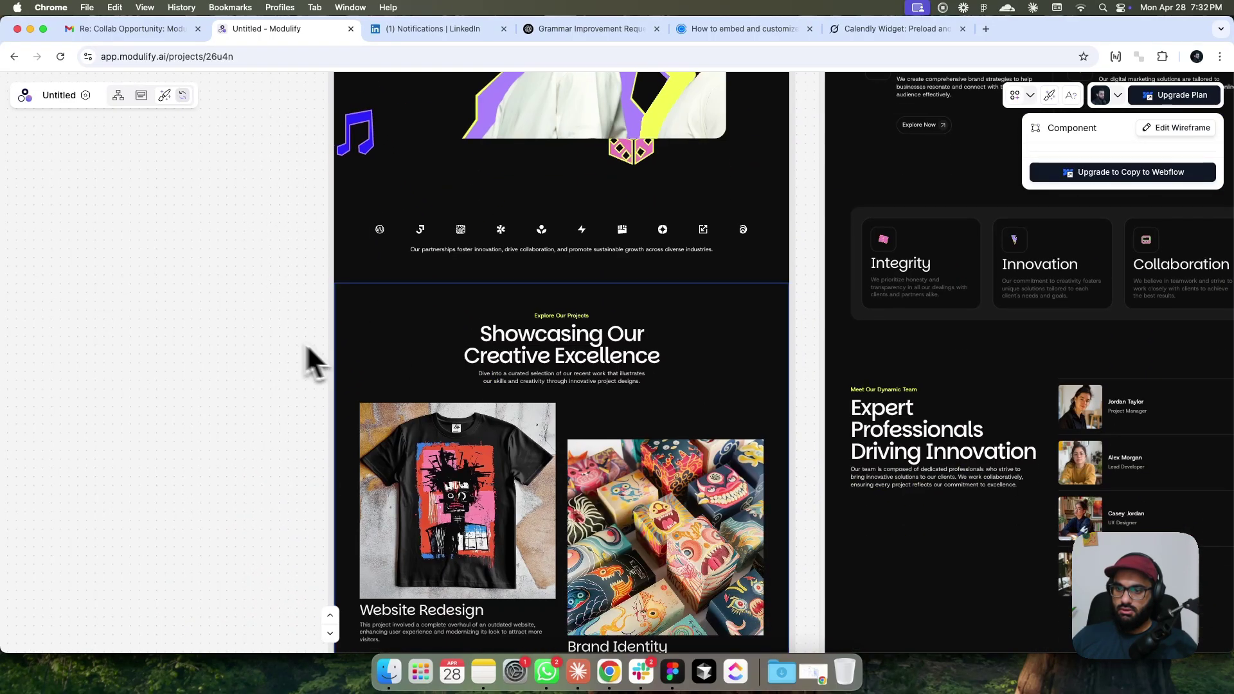
{"action": "scroll", "coordinate": [251, 383], "scroll_direction": "down", "scroll_amount": 10}
{"action": "scroll", "coordinate": [275, 242], "scroll_direction": "left", "scroll_amount": 1}
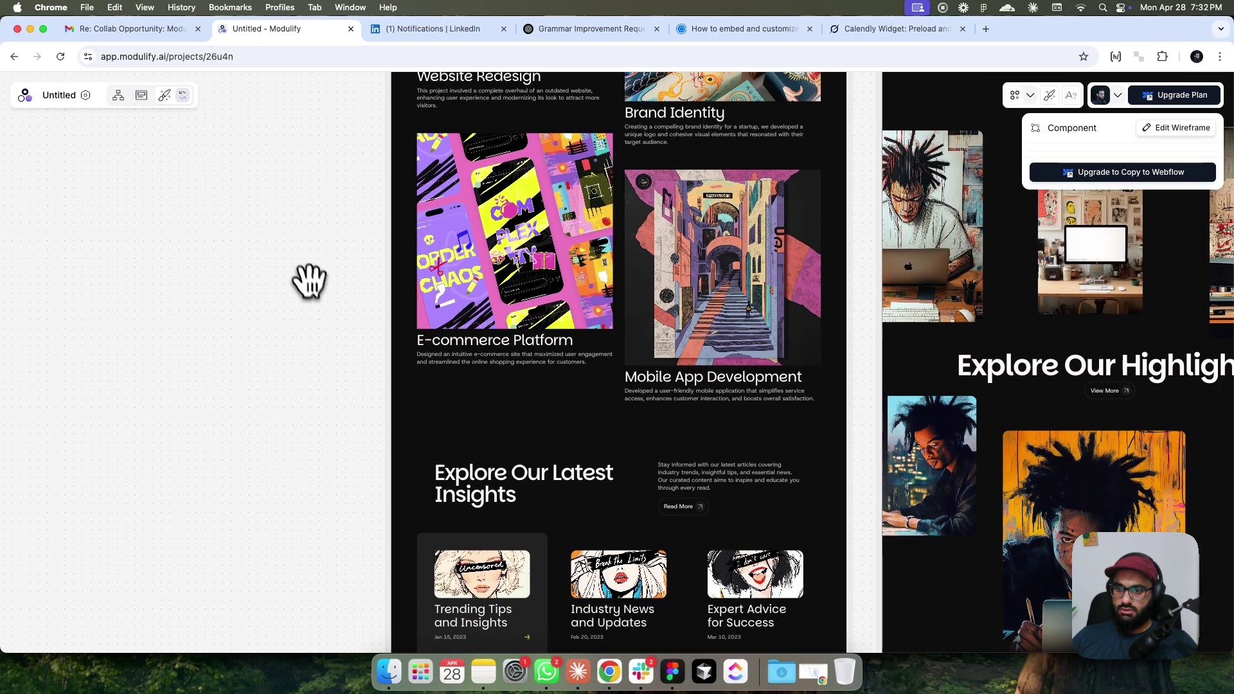
{"action": "scroll", "coordinate": [314, 293], "scroll_direction": "down", "scroll_amount": 5}
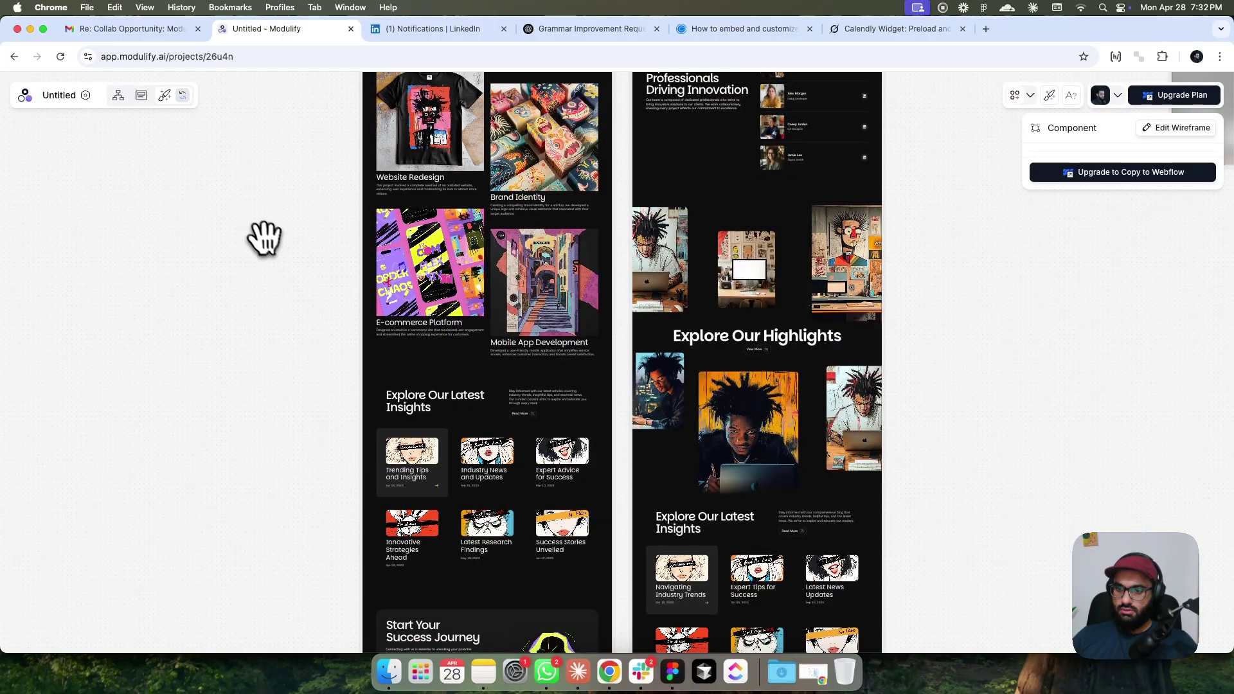
{"action": "scroll", "coordinate": [264, 237], "scroll_direction": "up", "scroll_amount": 3}
{"action": "scroll", "coordinate": [279, 280], "scroll_direction": "up", "scroll_amount": 2}
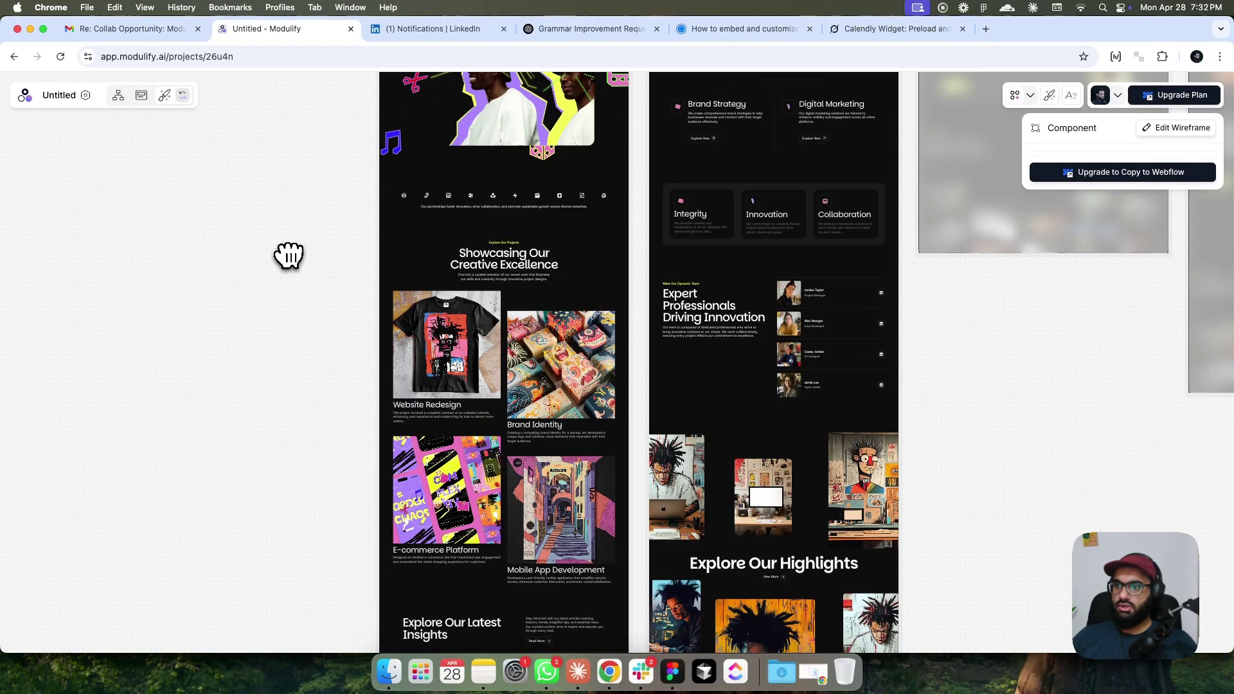
Review the alternatives to Brutalism in the project's style library and leave it without choosing one.
{"action": "left_click", "coordinate": [183, 97]}
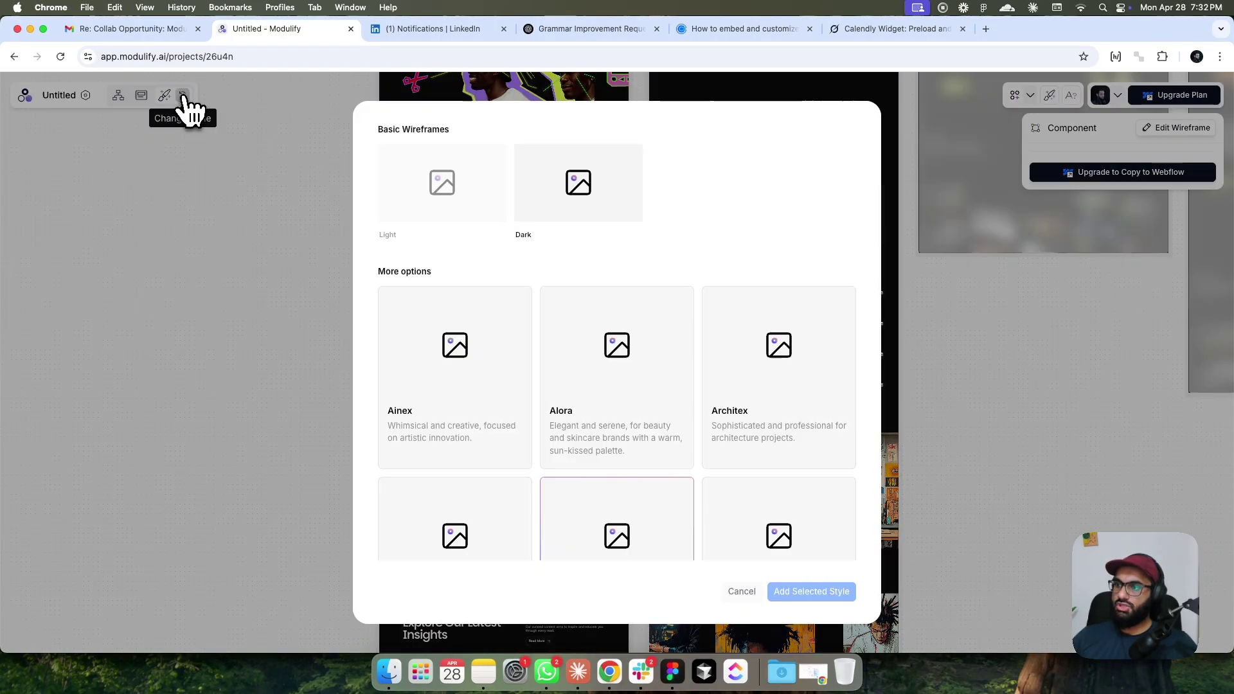
{"action": "scroll", "coordinate": [684, 341], "scroll_direction": "down", "scroll_amount": 5}
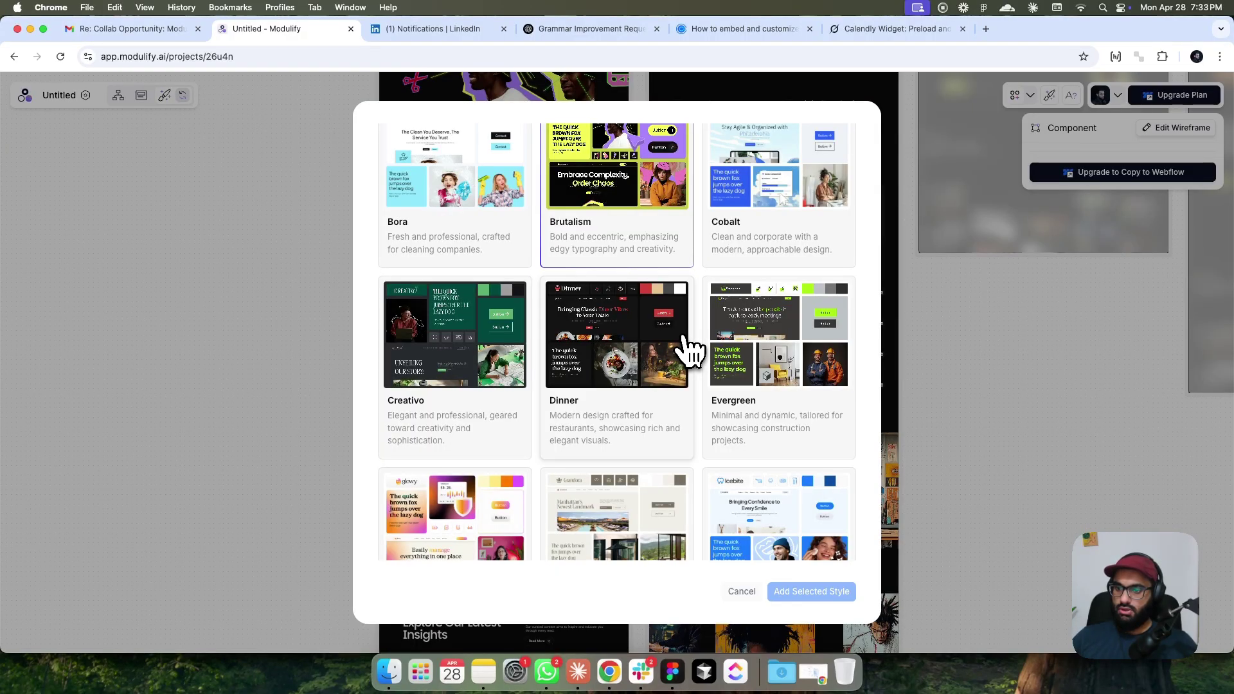
{"action": "left_click", "coordinate": [740, 591]}
Inspect the Home hero heading's text options and the project's logo, colors and fonts style settings, including the custom option.
{"action": "scroll", "coordinate": [449, 295], "scroll_direction": "down", "scroll_amount": 2}
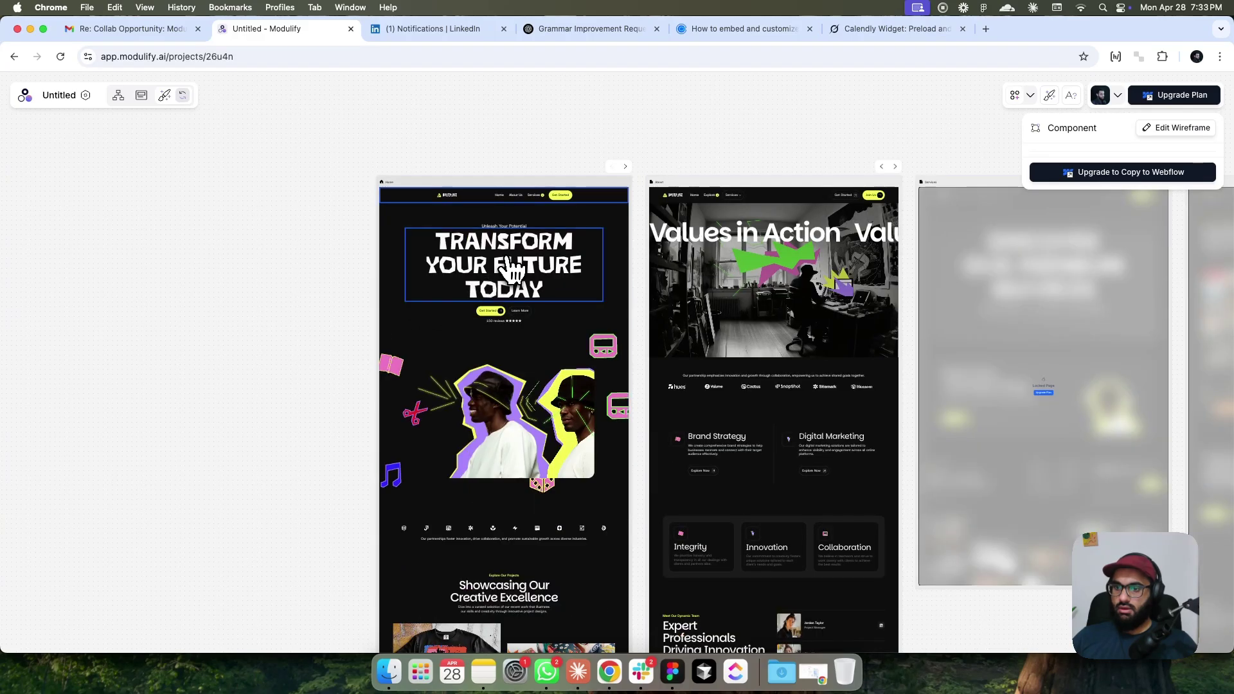
{"action": "left_click", "coordinate": [512, 268]}
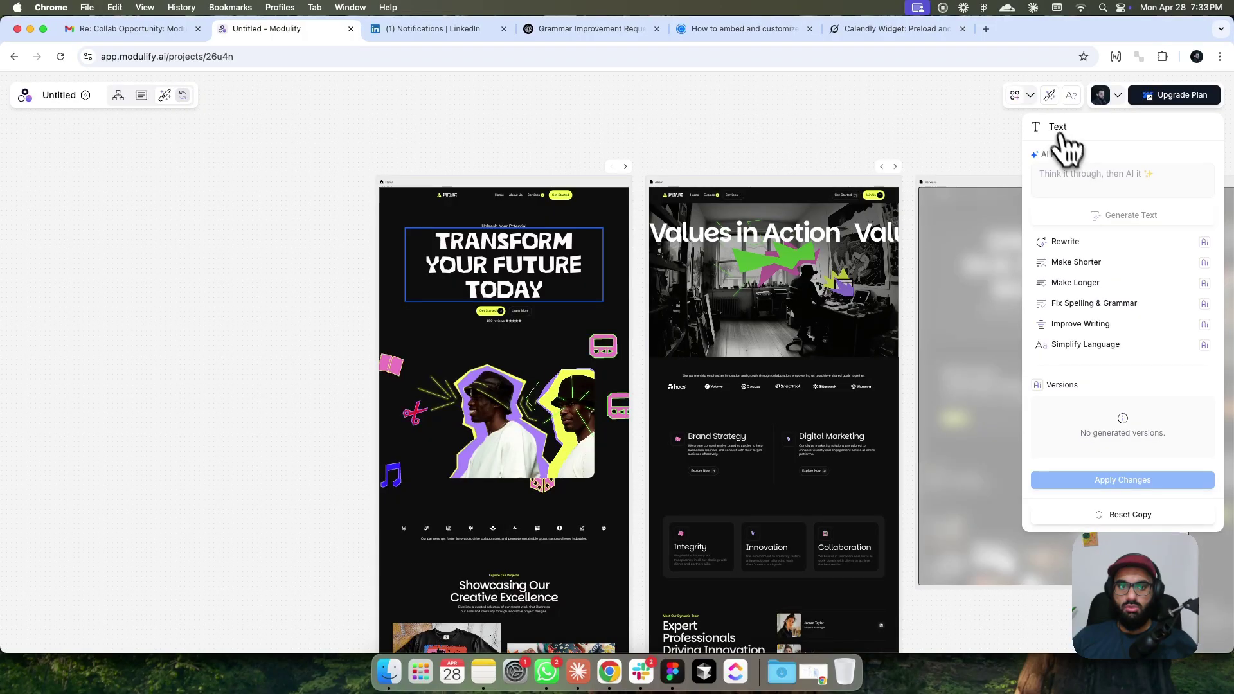
{"action": "left_click", "coordinate": [1049, 96]}
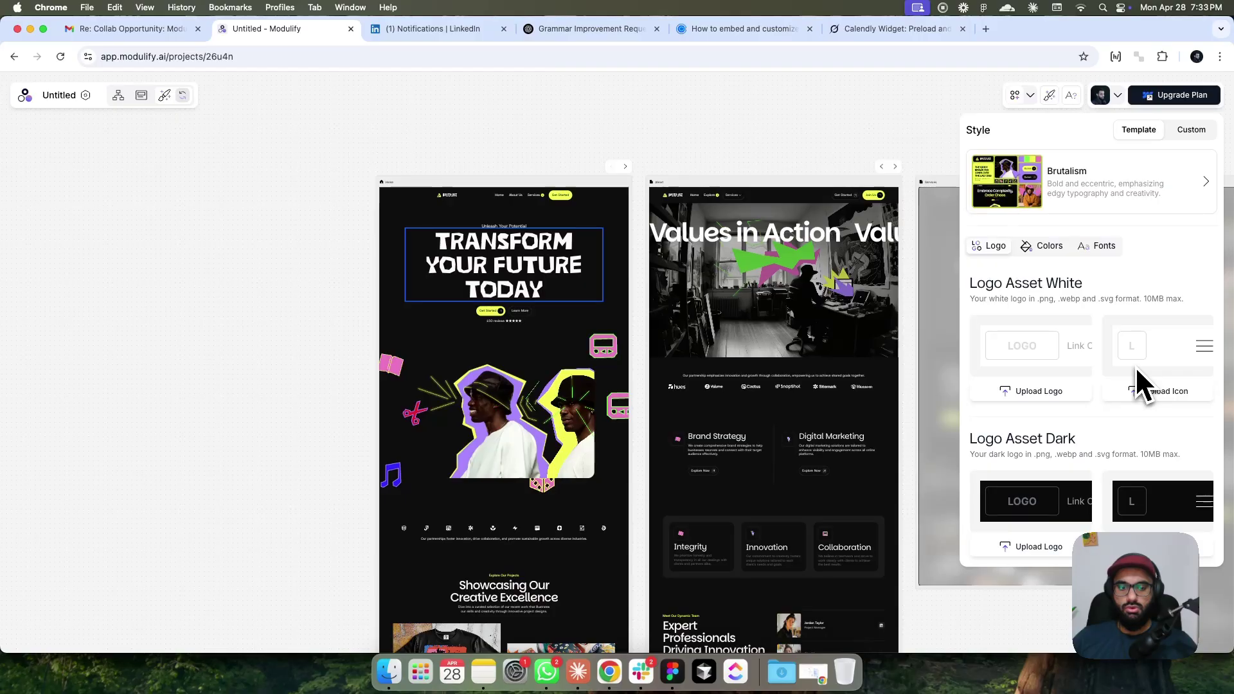
{"action": "left_click", "coordinate": [1055, 247]}
{"action": "left_click", "coordinate": [1096, 247]}
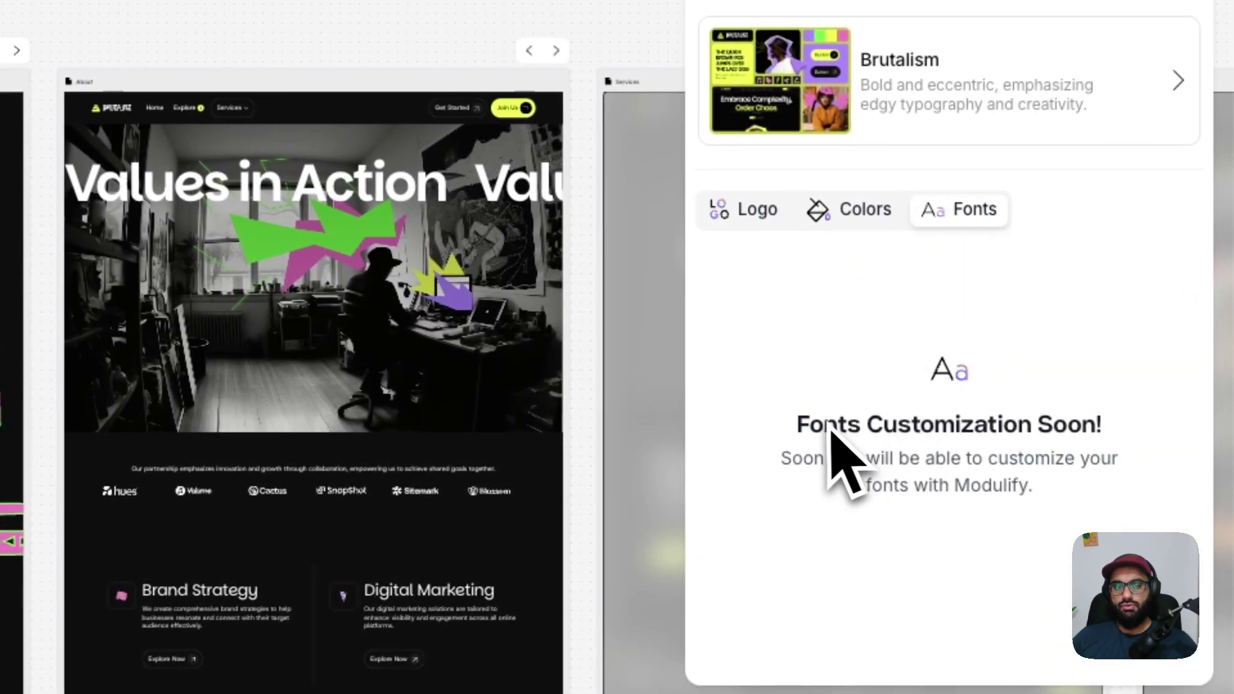
{"action": "left_click", "coordinate": [873, 218]}
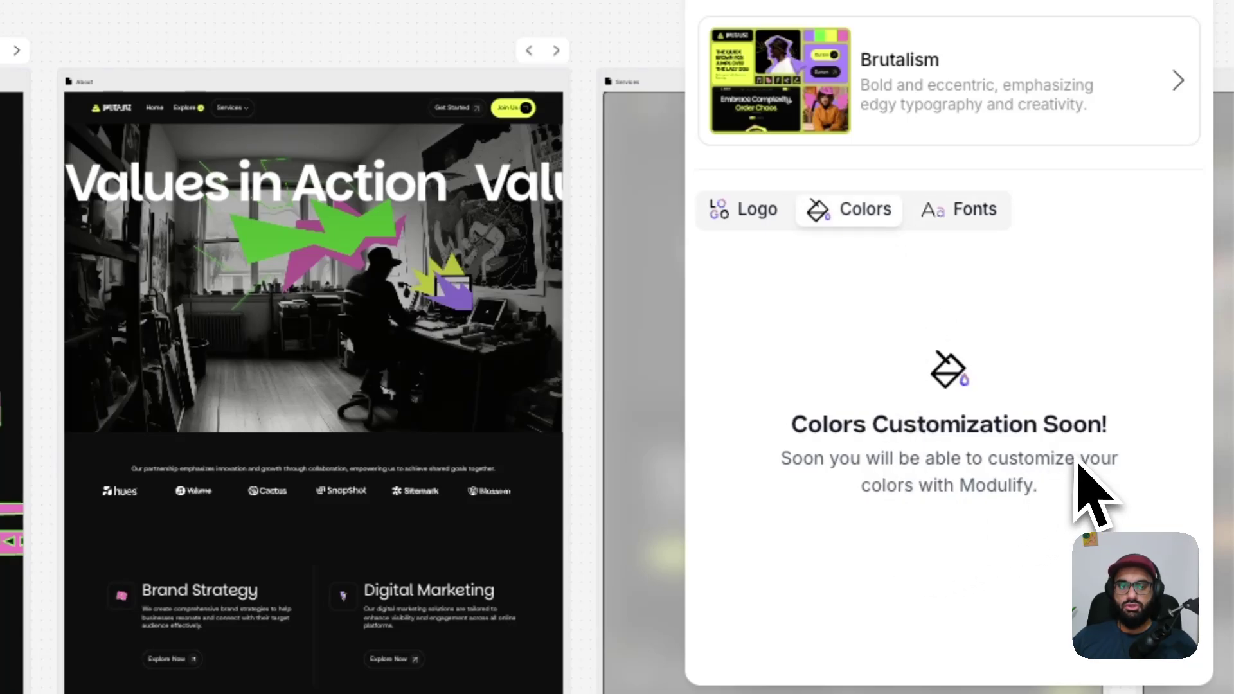
{"action": "left_click", "coordinate": [760, 221]}
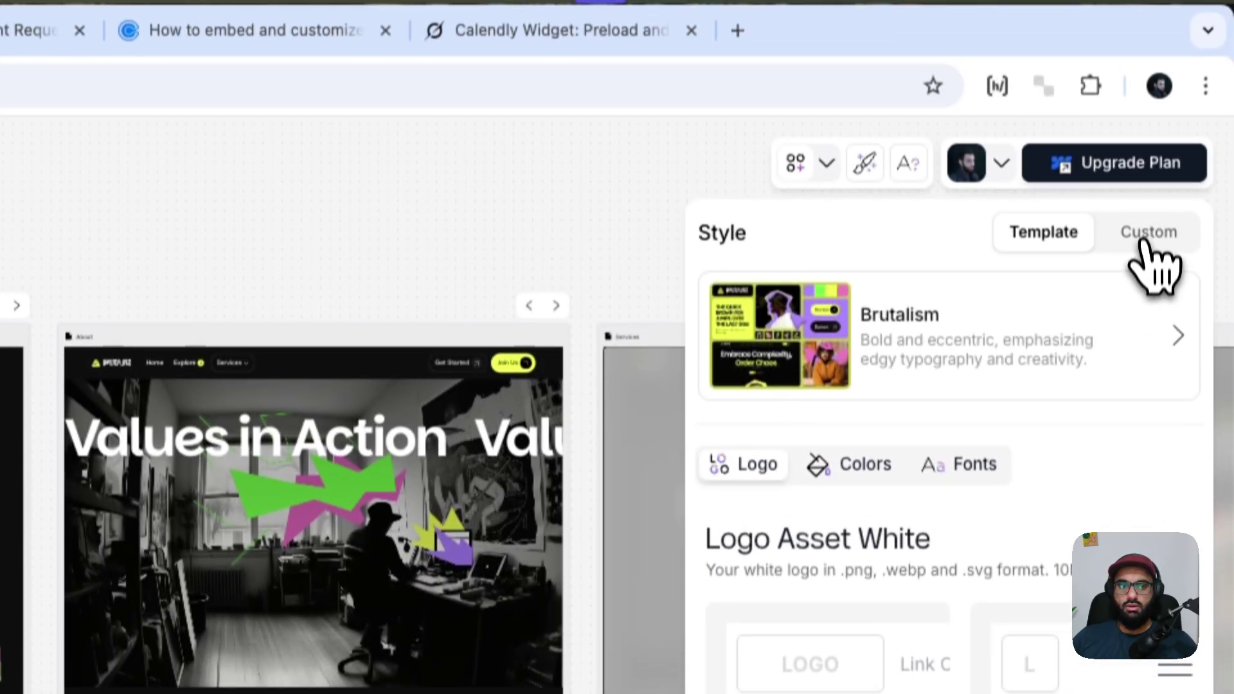
{"action": "left_click", "coordinate": [1149, 258]}
{"action": "left_click", "coordinate": [1031, 268]}
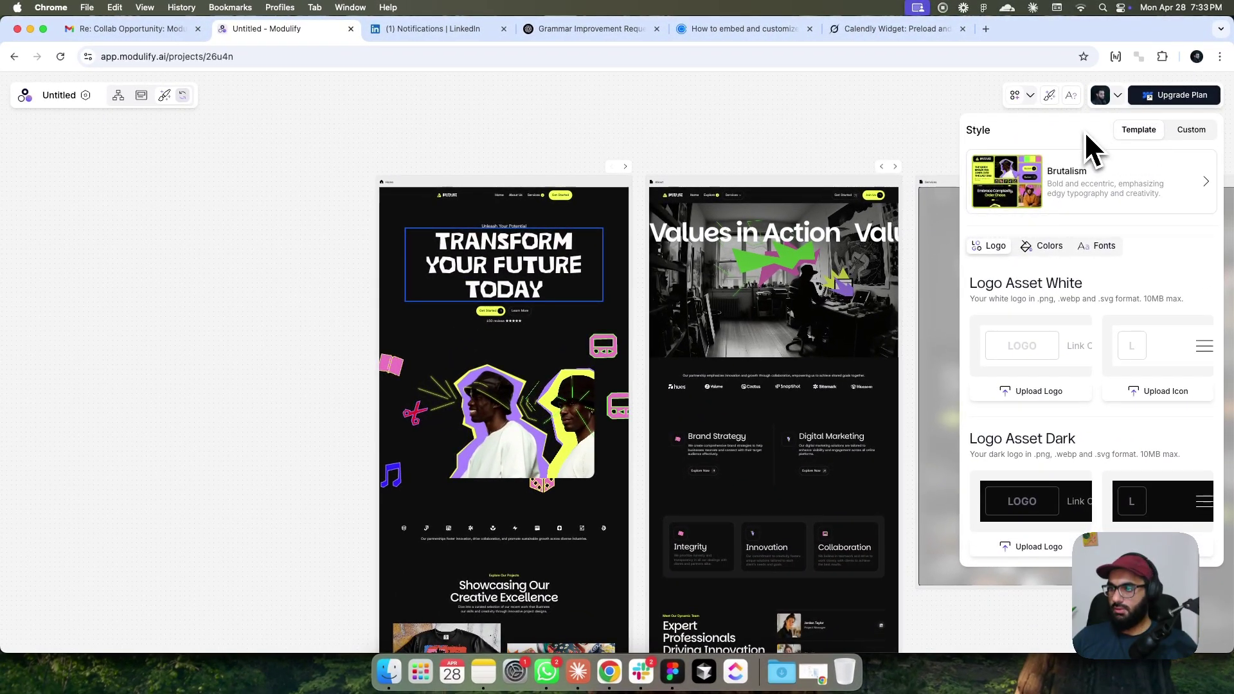
Apply the Pristine style from the style library to the project's pages.
{"action": "left_click", "coordinate": [184, 95]}
{"action": "scroll", "coordinate": [642, 290], "scroll_direction": "down", "scroll_amount": 10}
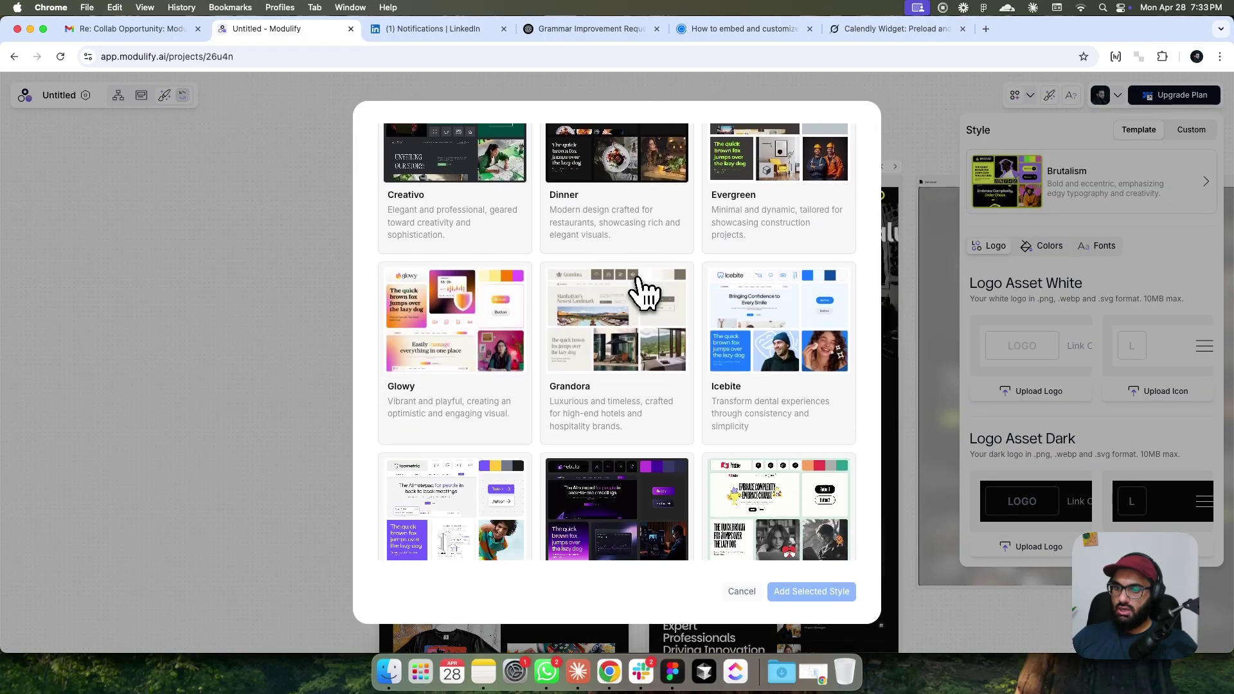
{"action": "scroll", "coordinate": [642, 292], "scroll_direction": "up", "scroll_amount": 3}
{"action": "scroll", "coordinate": [642, 292], "scroll_direction": "down", "scroll_amount": 8}
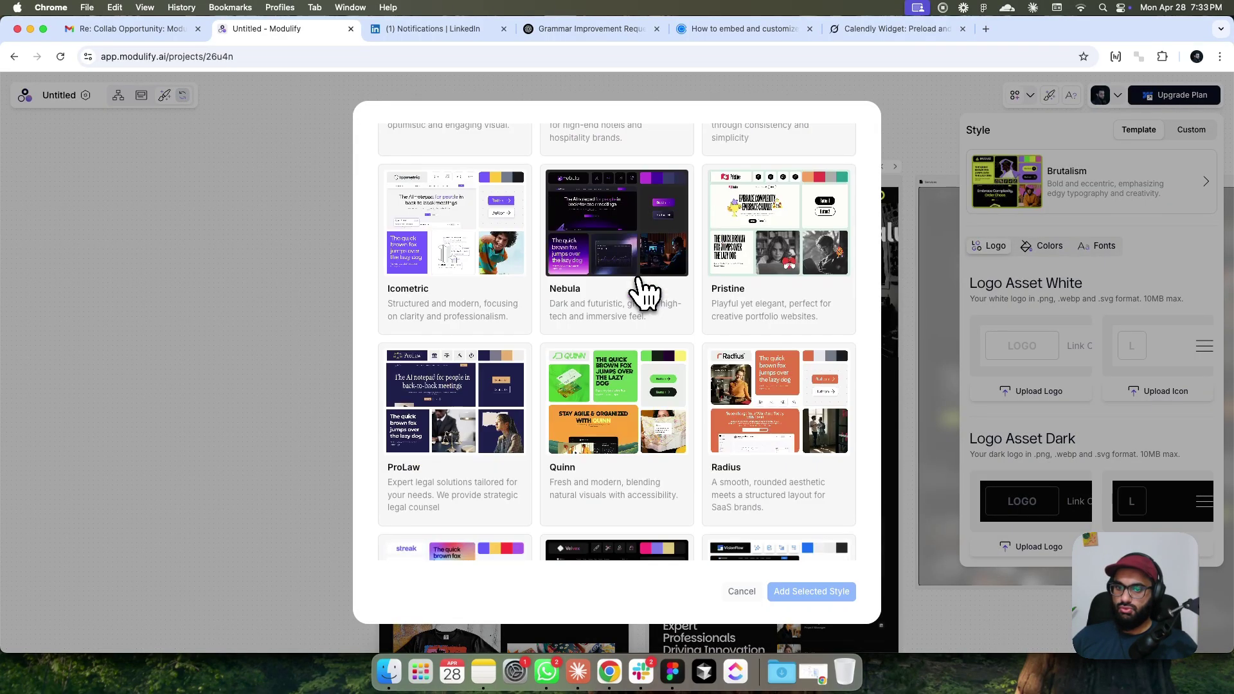
{"action": "scroll", "coordinate": [644, 293], "scroll_direction": "down", "scroll_amount": 1}
{"action": "scroll", "coordinate": [644, 289], "scroll_direction": "down", "scroll_amount": 3}
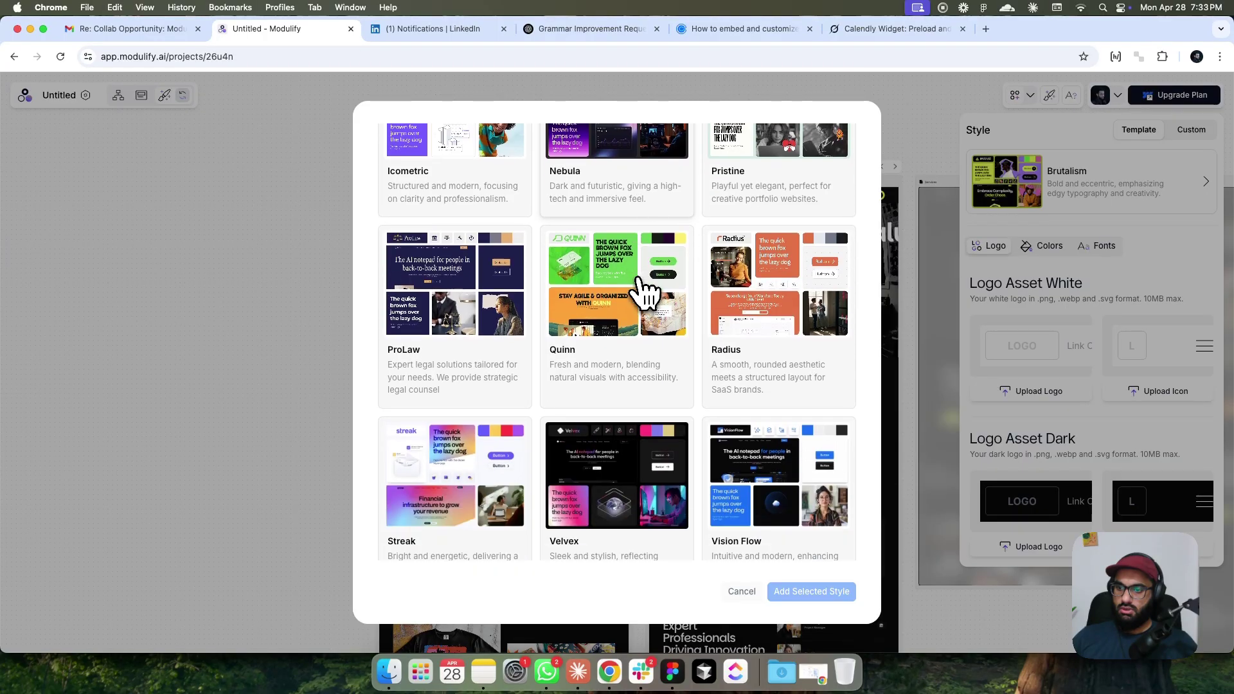
{"action": "scroll", "coordinate": [688, 290], "scroll_direction": "up", "scroll_amount": 1}
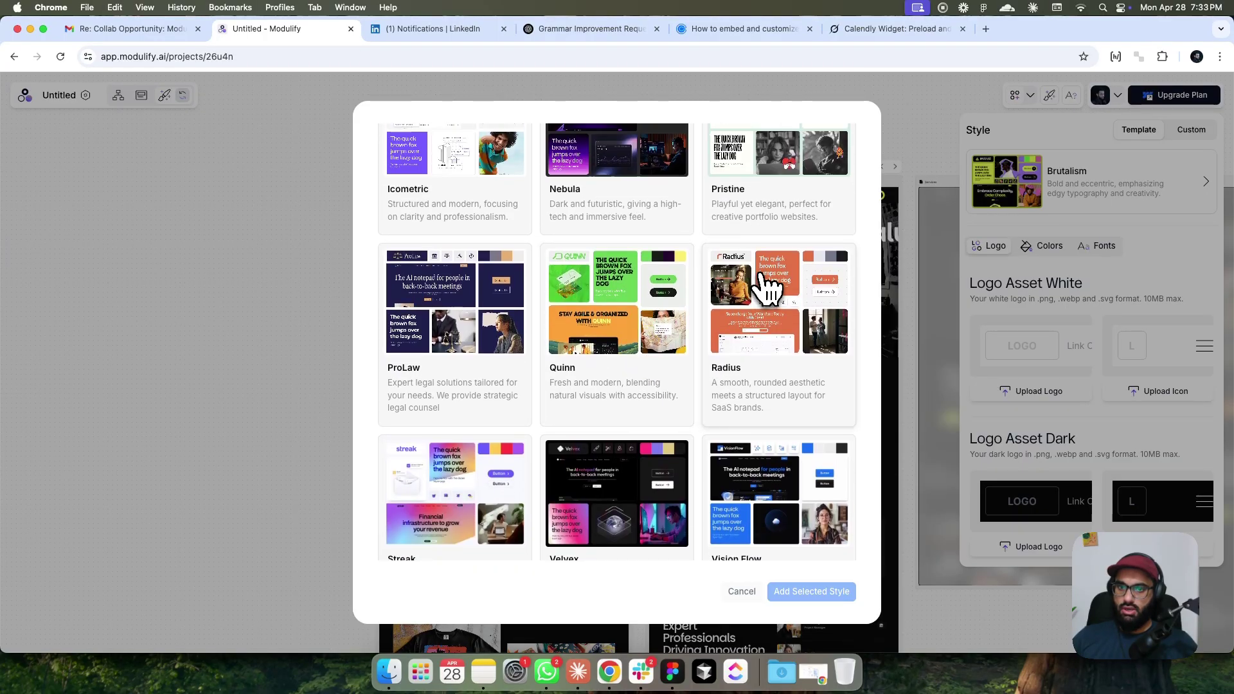
{"action": "scroll", "coordinate": [768, 283], "scroll_direction": "up", "scroll_amount": 3}
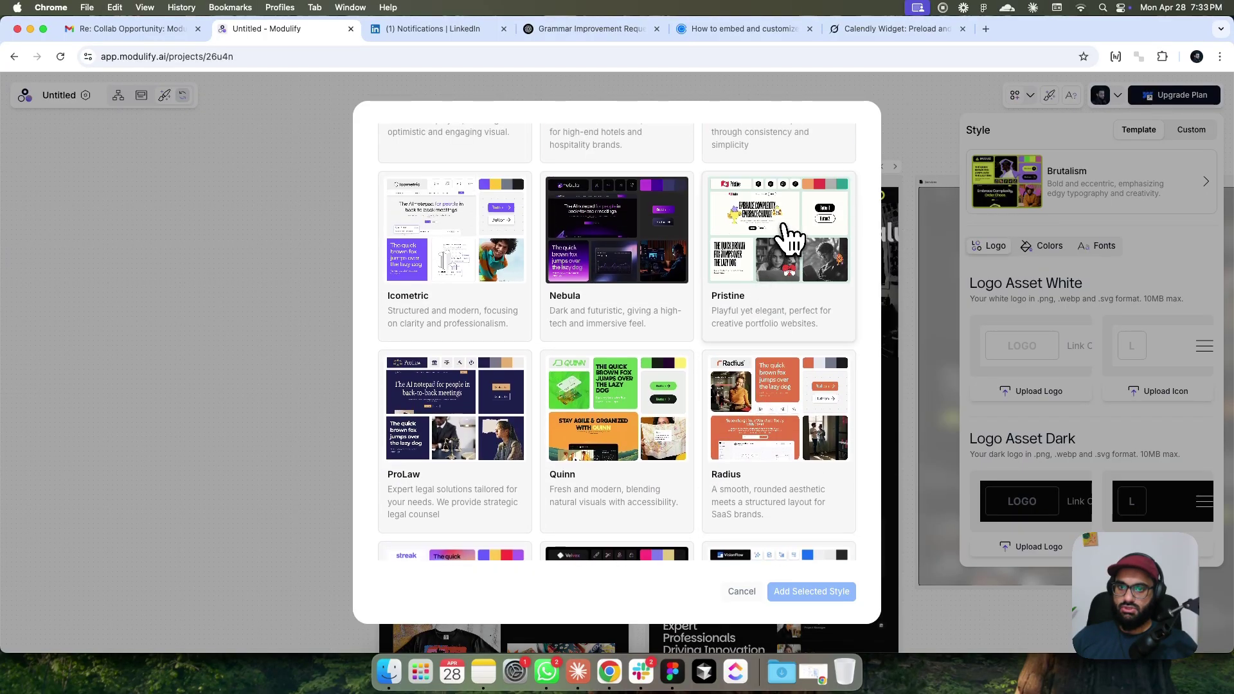
{"action": "left_click", "coordinate": [785, 237]}
{"action": "left_click", "coordinate": [821, 593]}
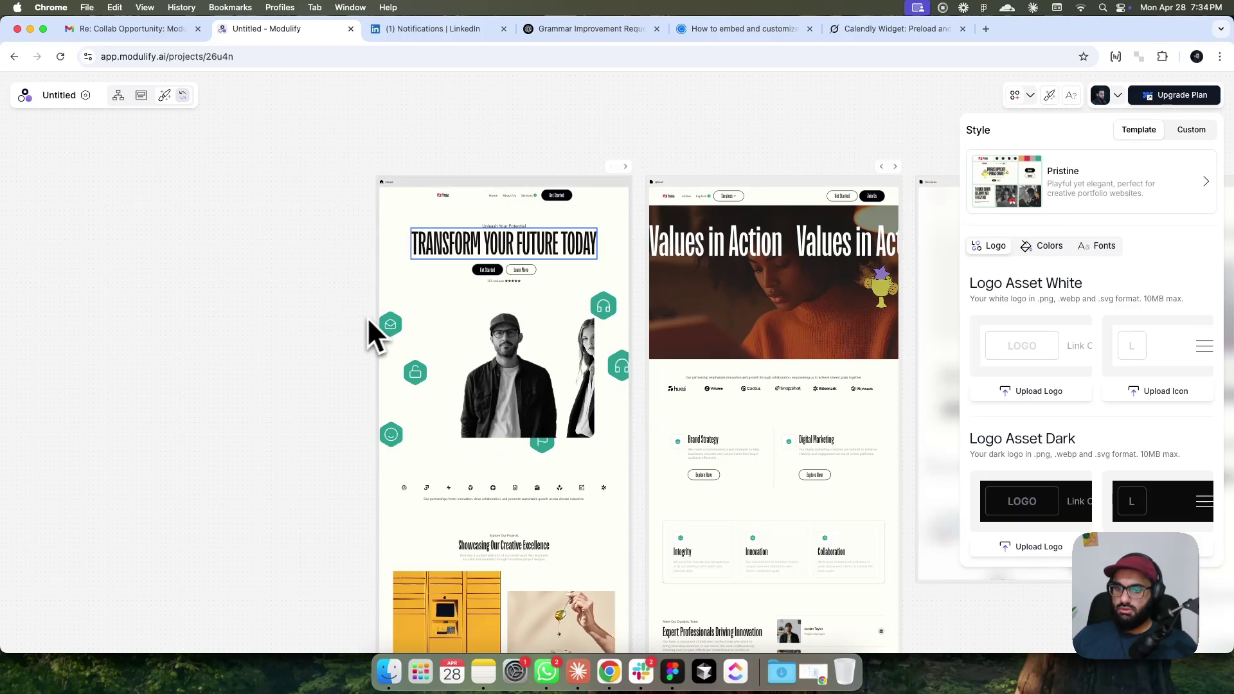
Examine the Pristine-styled Home page from the navbar and hero down to the call to action and footer.
{"action": "scroll", "coordinate": [342, 330], "scroll_direction": "up", "scroll_amount": 5}
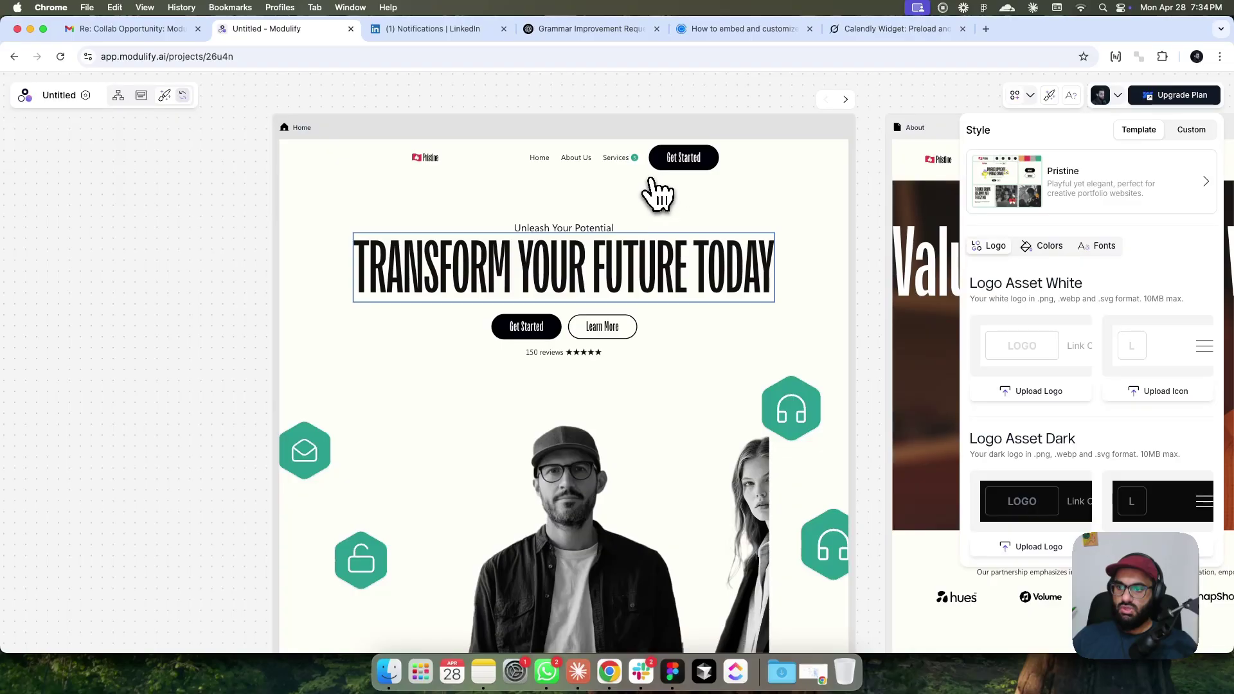
{"action": "scroll", "coordinate": [617, 221], "scroll_direction": "down", "scroll_amount": 10}
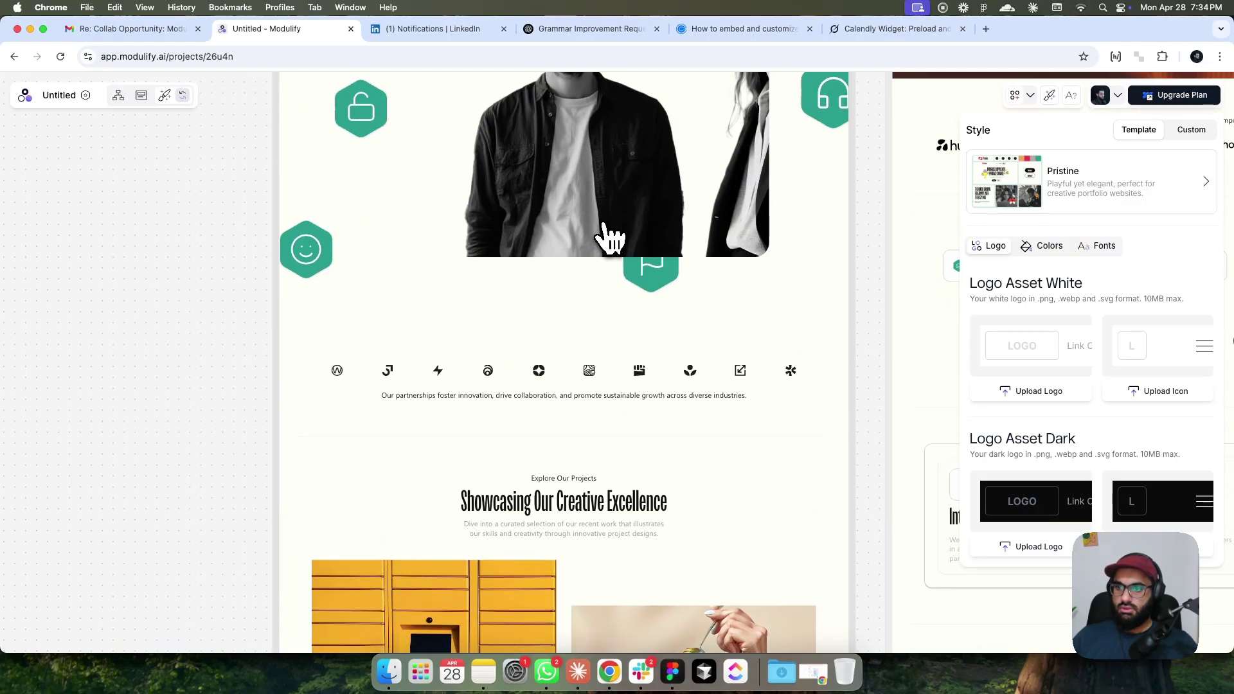
{"action": "scroll", "coordinate": [611, 238], "scroll_direction": "down", "scroll_amount": 20}
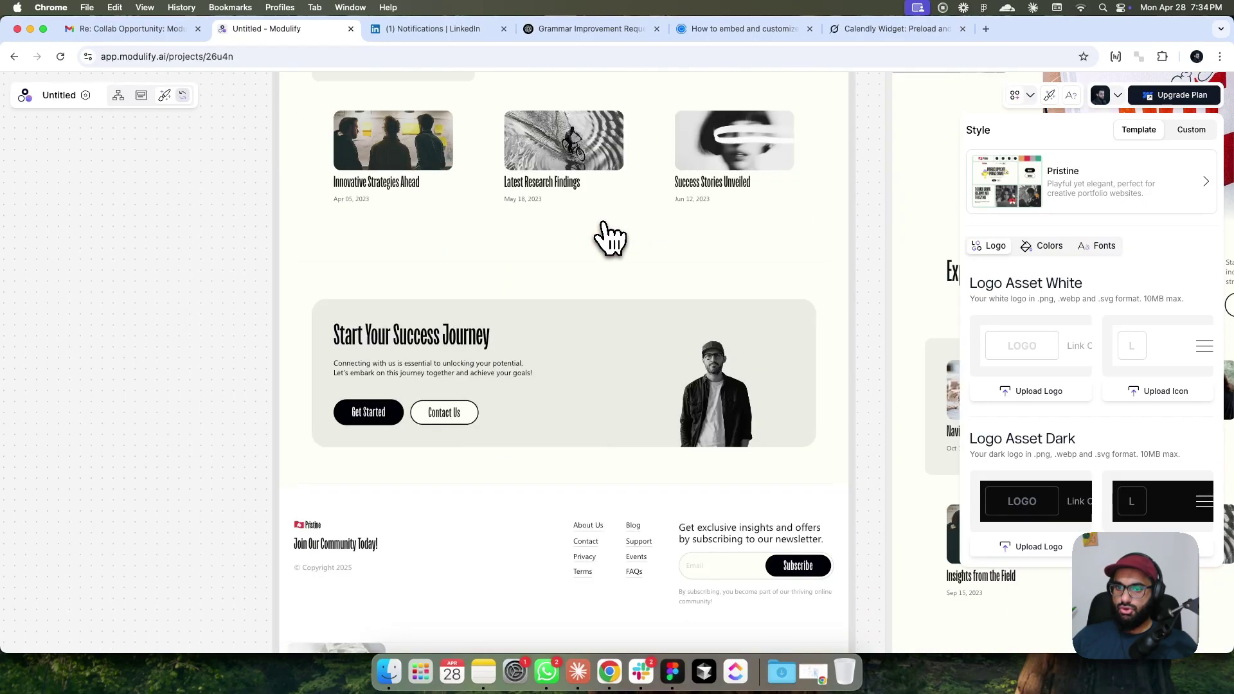
{"action": "scroll", "coordinate": [607, 239], "scroll_direction": "up", "scroll_amount": 5}
{"action": "scroll", "coordinate": [552, 289], "scroll_direction": "down", "scroll_amount": 6}
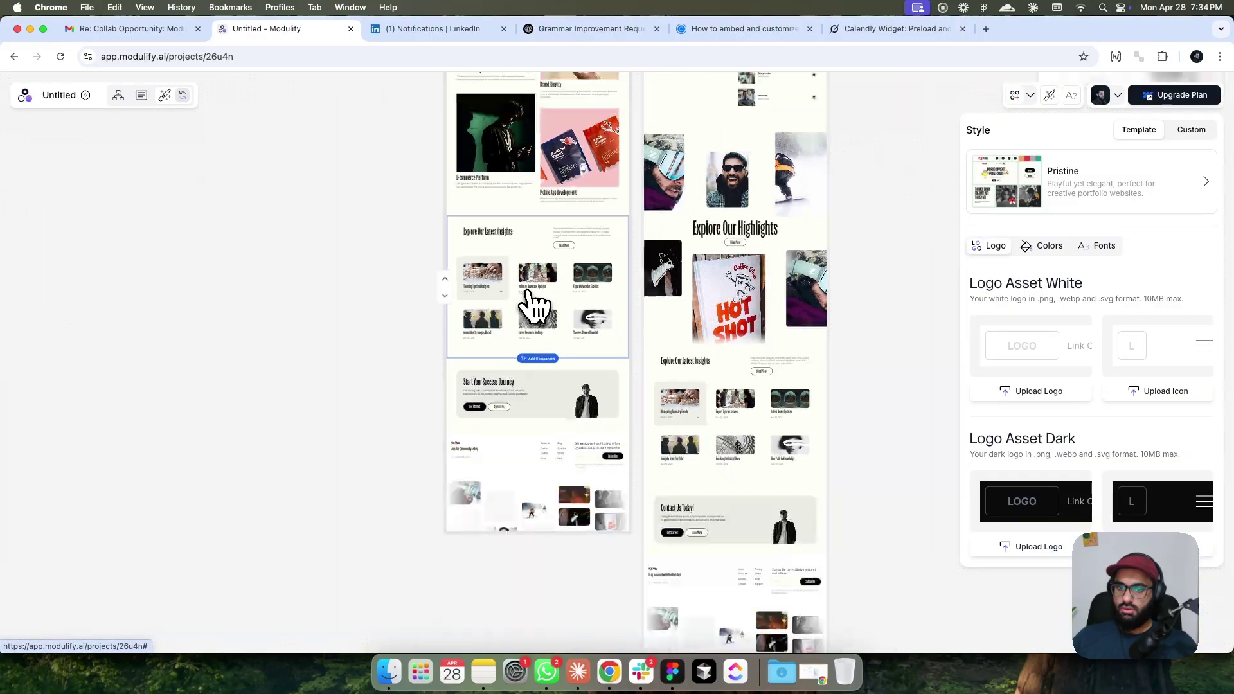
Examine the Pristine-styled About page from the highlights section down to the footer and back up to the hero.
{"action": "scroll", "coordinate": [690, 312], "scroll_direction": "up", "scroll_amount": 5}
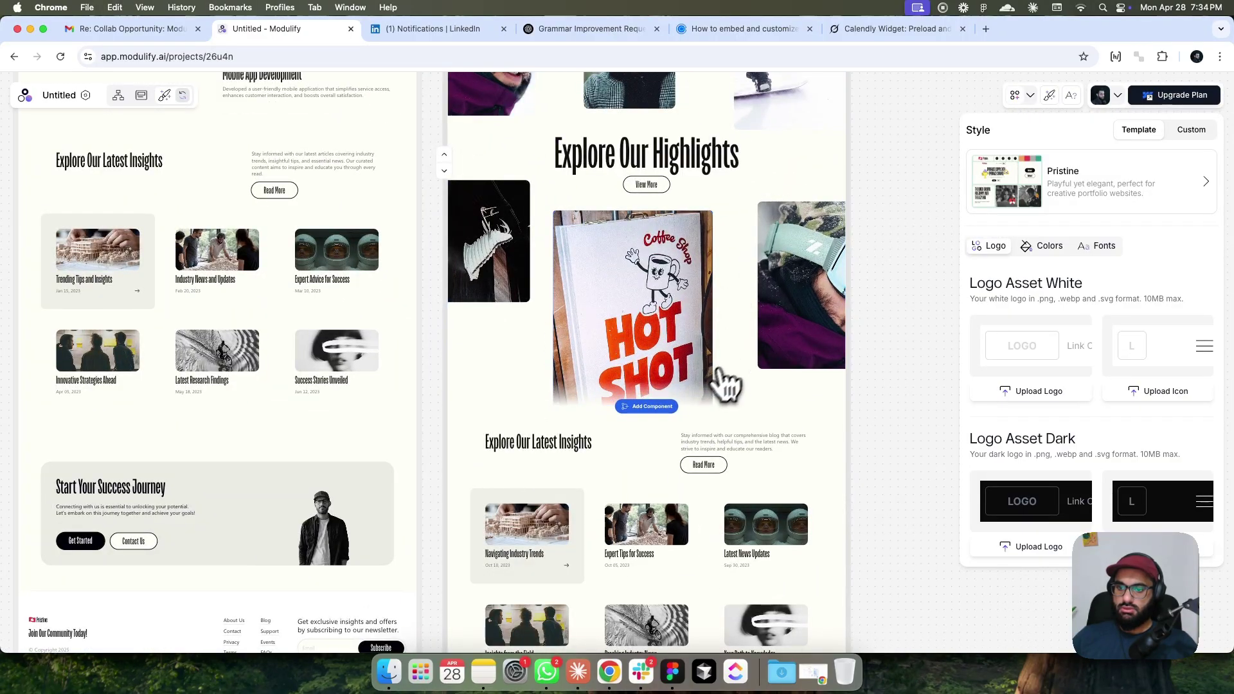
{"action": "scroll", "coordinate": [724, 380], "scroll_direction": "down", "scroll_amount": 3}
{"action": "scroll", "coordinate": [724, 399], "scroll_direction": "down", "scroll_amount": 12}
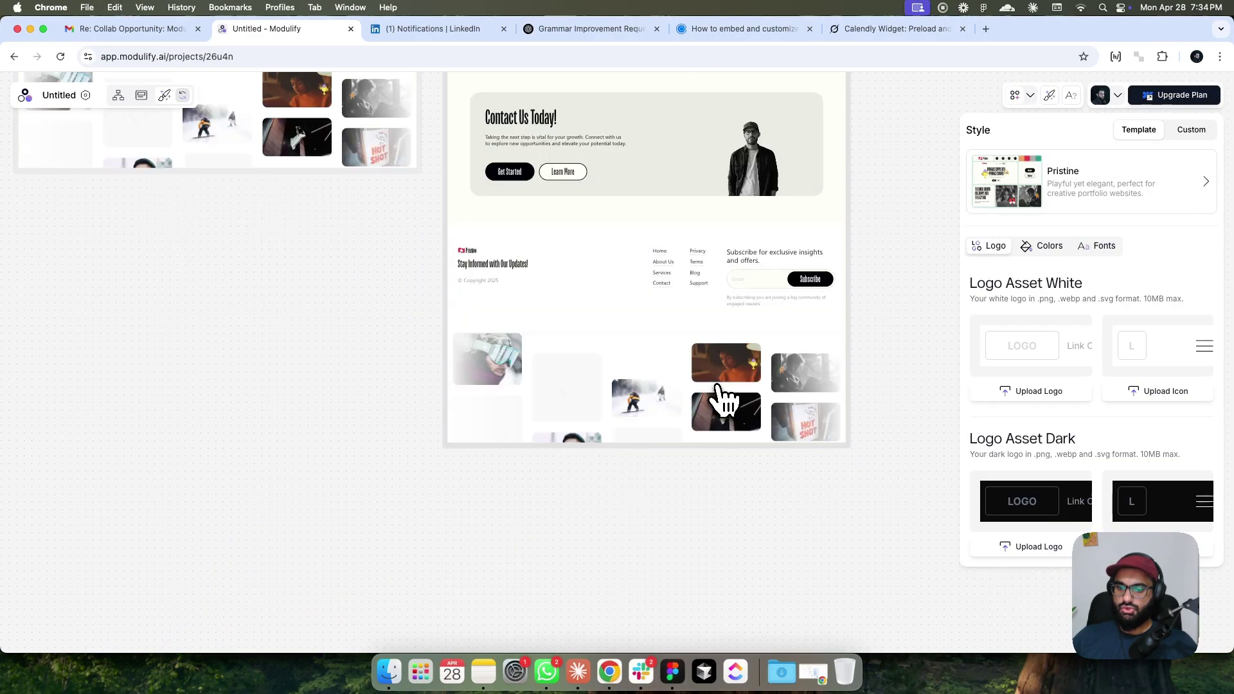
{"action": "scroll", "coordinate": [724, 400], "scroll_direction": "up", "scroll_amount": 15}
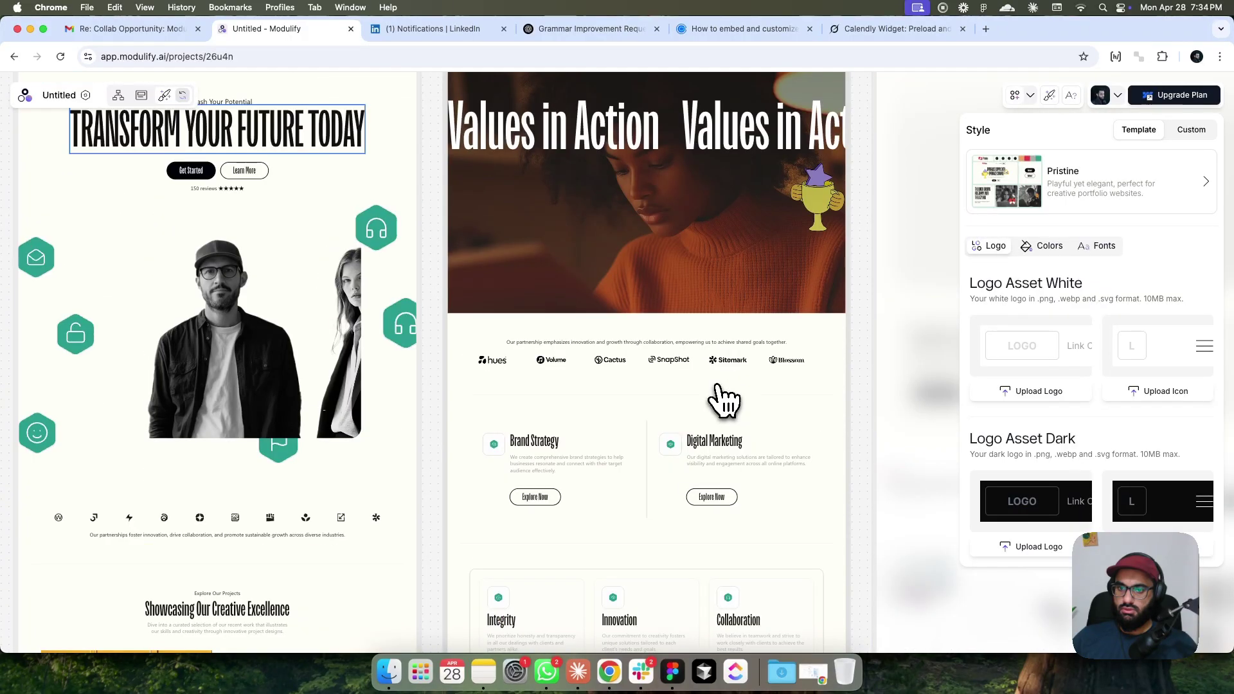
Select the Digital Marketing heading on the About page and inspect its AI text editing options.
{"action": "scroll", "coordinate": [731, 447], "scroll_direction": "up", "scroll_amount": 3}
{"action": "left_click", "coordinate": [735, 446]}
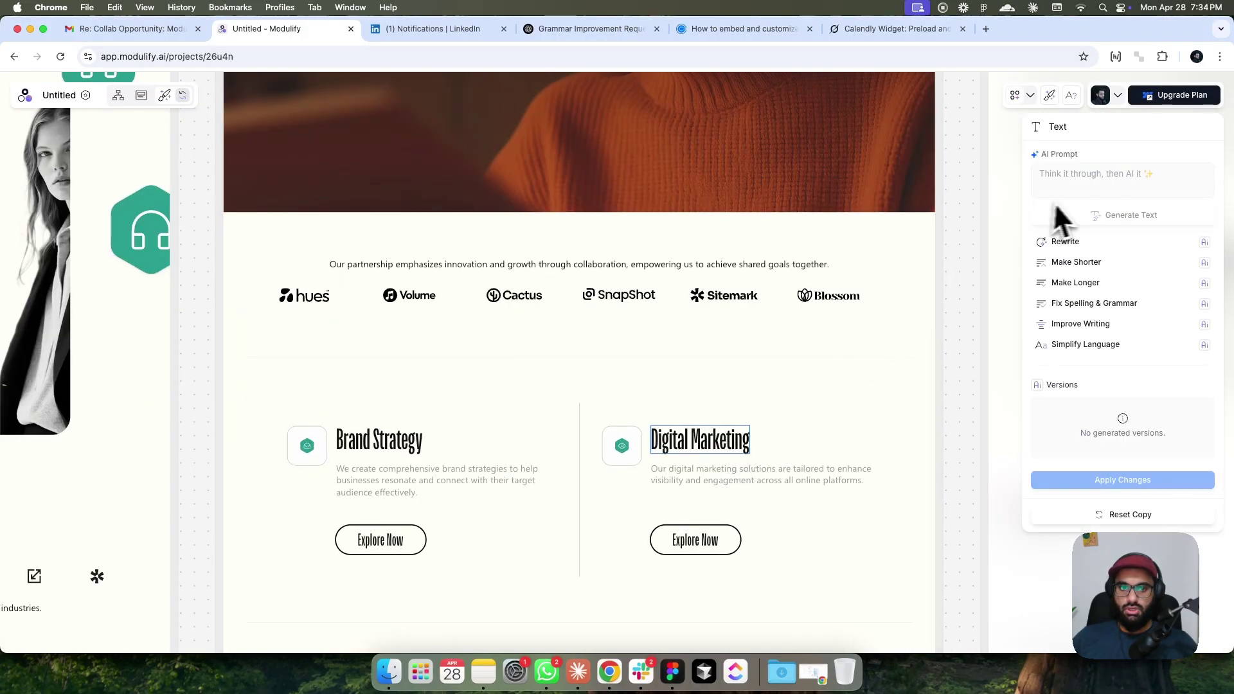
{"action": "double_click", "coordinate": [733, 449]}
{"action": "left_click", "coordinate": [736, 443]}
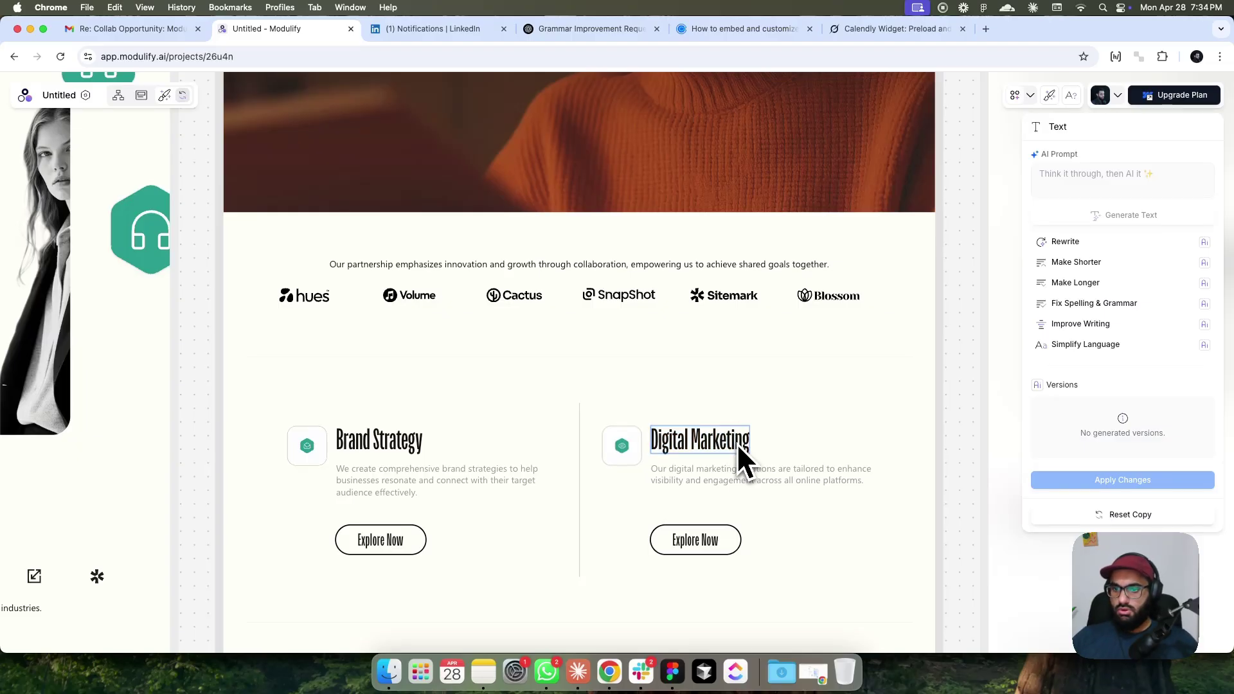
Inspect the image replacement options for the Blossom and Volume logos in the About page's partner logos section.
{"action": "left_click", "coordinate": [823, 296]}
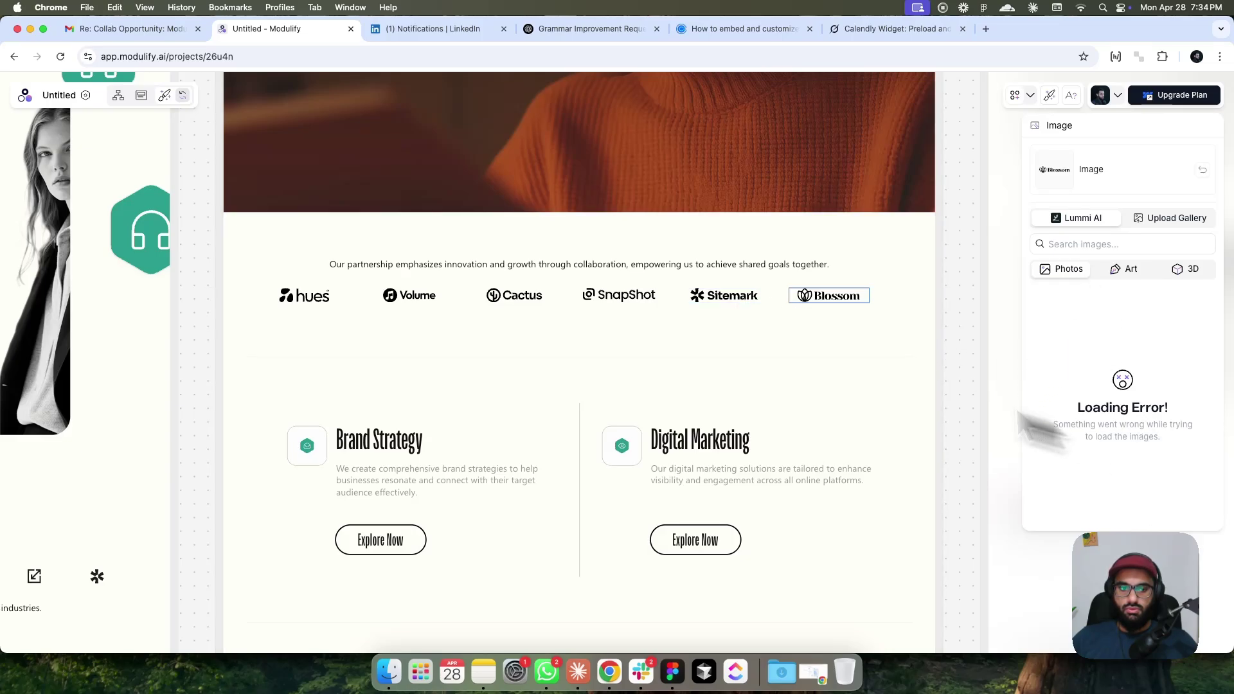
{"action": "left_click", "coordinate": [700, 331]}
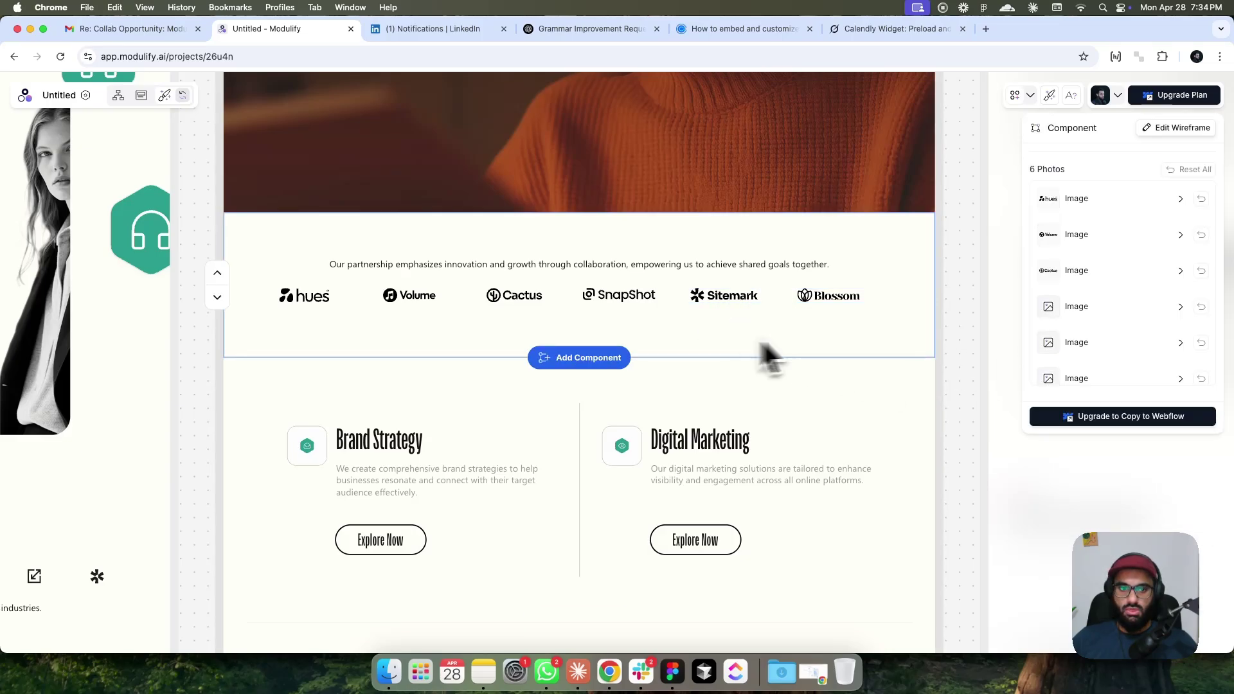
{"action": "left_click", "coordinate": [1179, 236]}
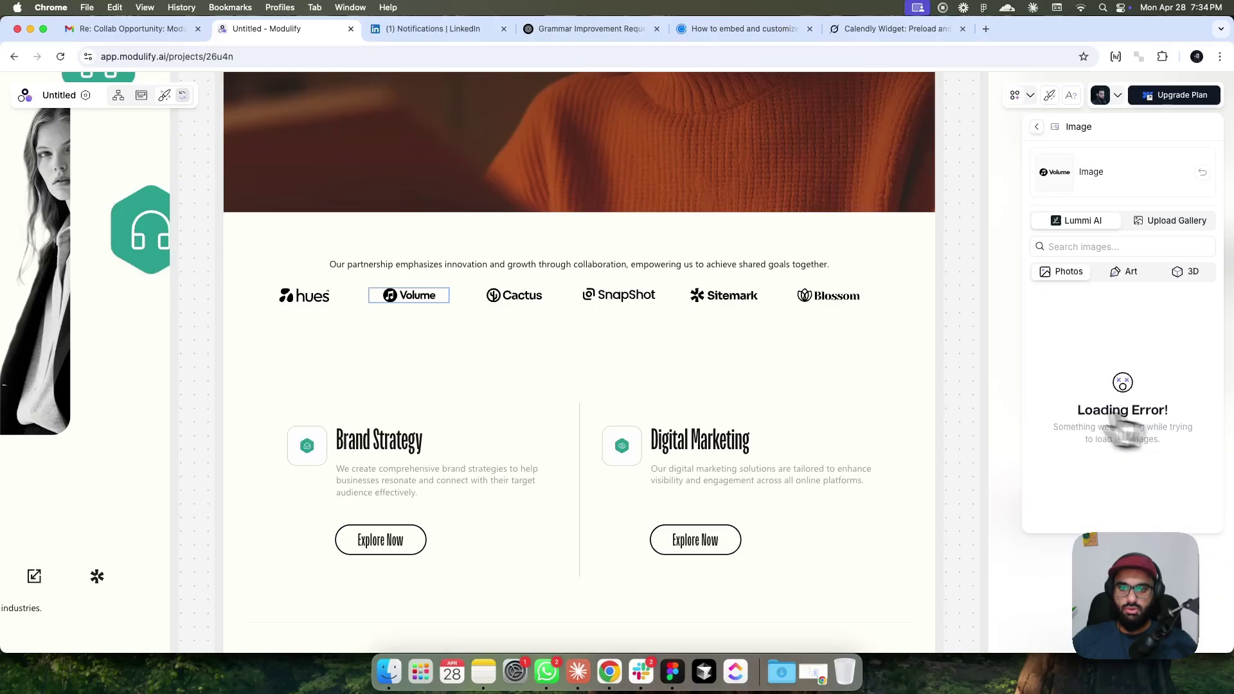
{"action": "left_click", "coordinate": [779, 302]}
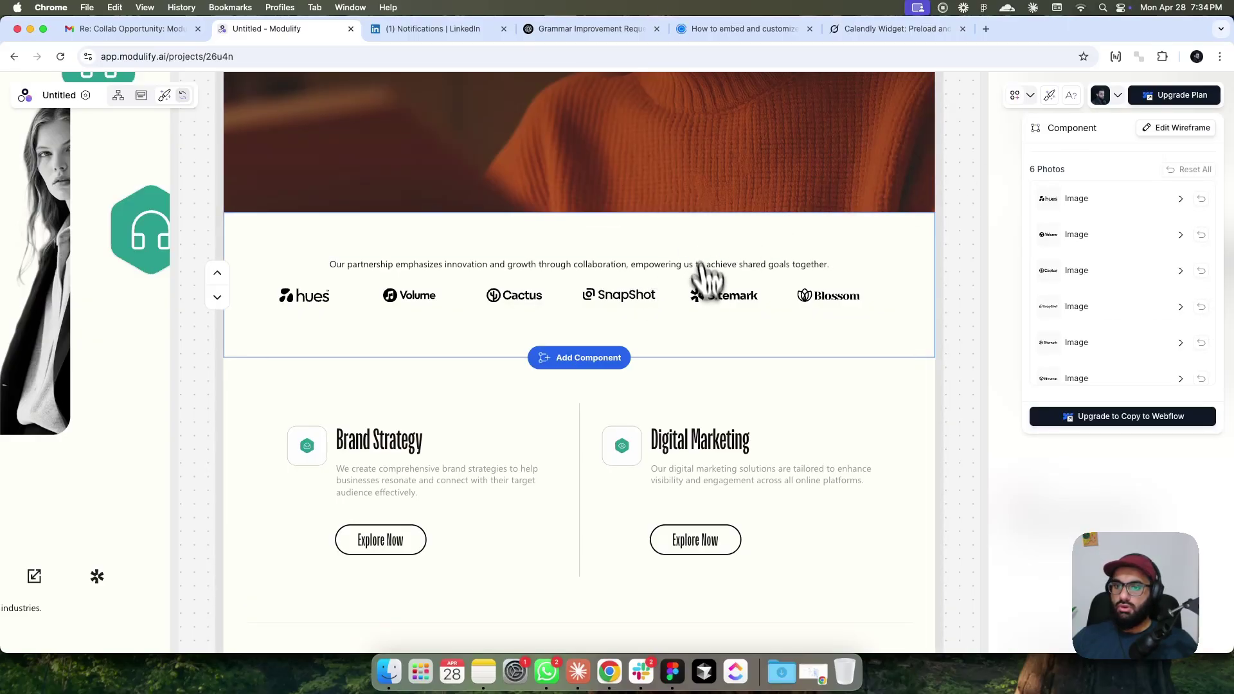
Inspect the image replacement options for the About page's hero photo, and return to an overview of the pages.
{"action": "scroll", "coordinate": [703, 275], "scroll_direction": "up", "scroll_amount": 5}
{"action": "left_click", "coordinate": [670, 437]}
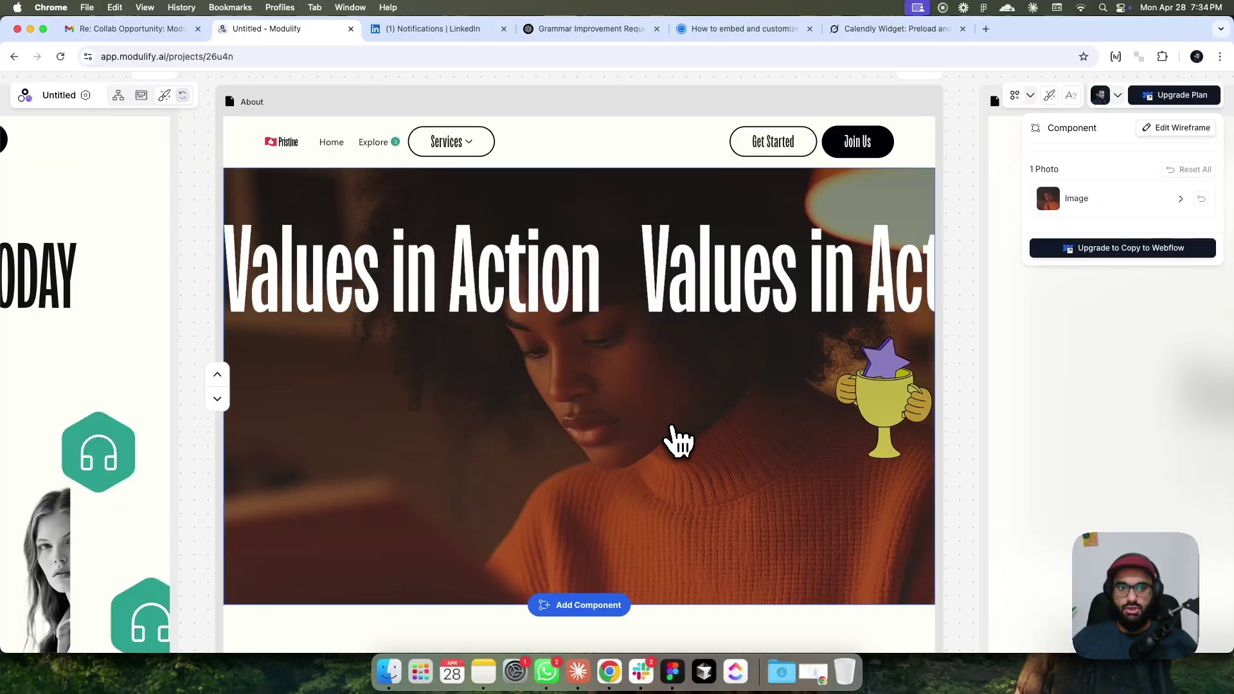
{"action": "left_click", "coordinate": [1181, 200]}
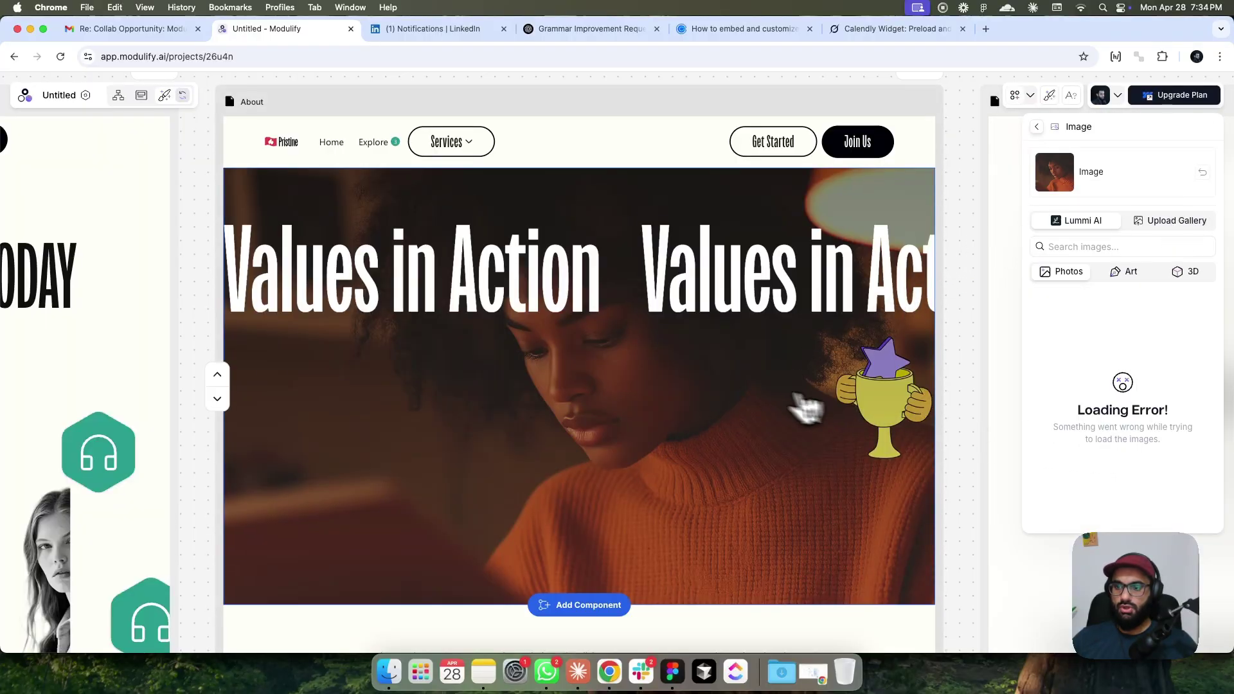
{"action": "scroll", "coordinate": [806, 408], "scroll_direction": "down", "scroll_amount": 10}
{"action": "left_click", "coordinate": [669, 263]}
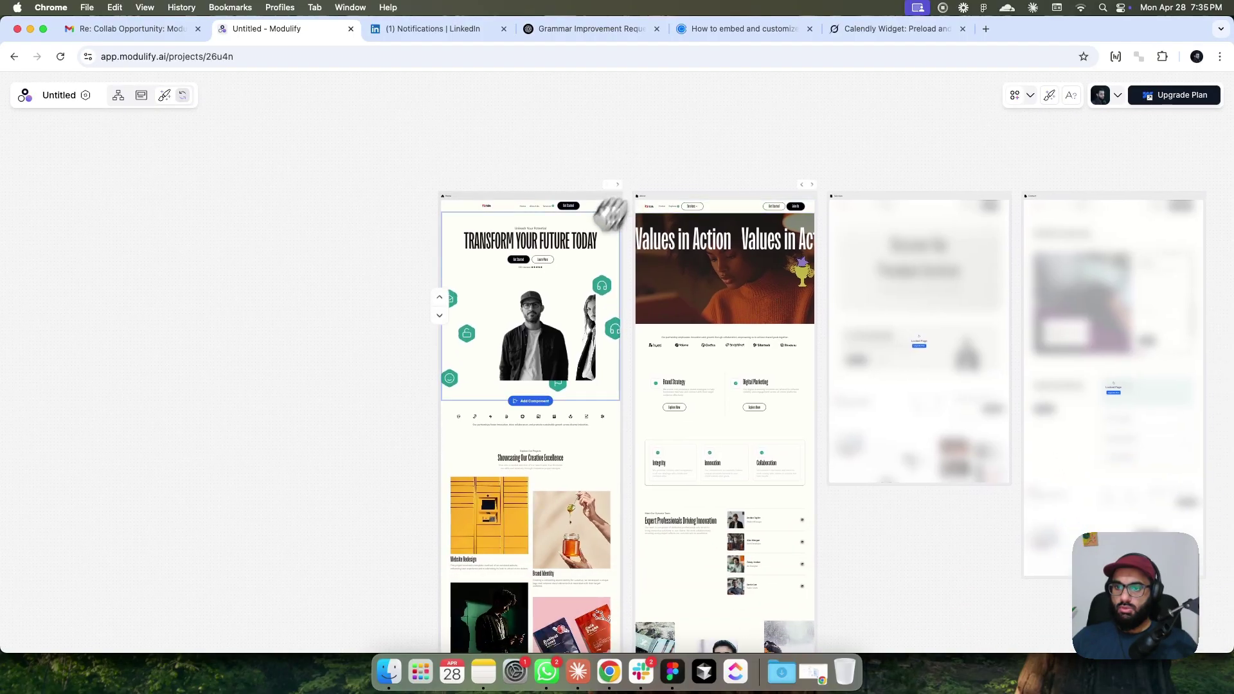
{"action": "scroll", "coordinate": [545, 281], "scroll_direction": "up", "scroll_amount": 4}
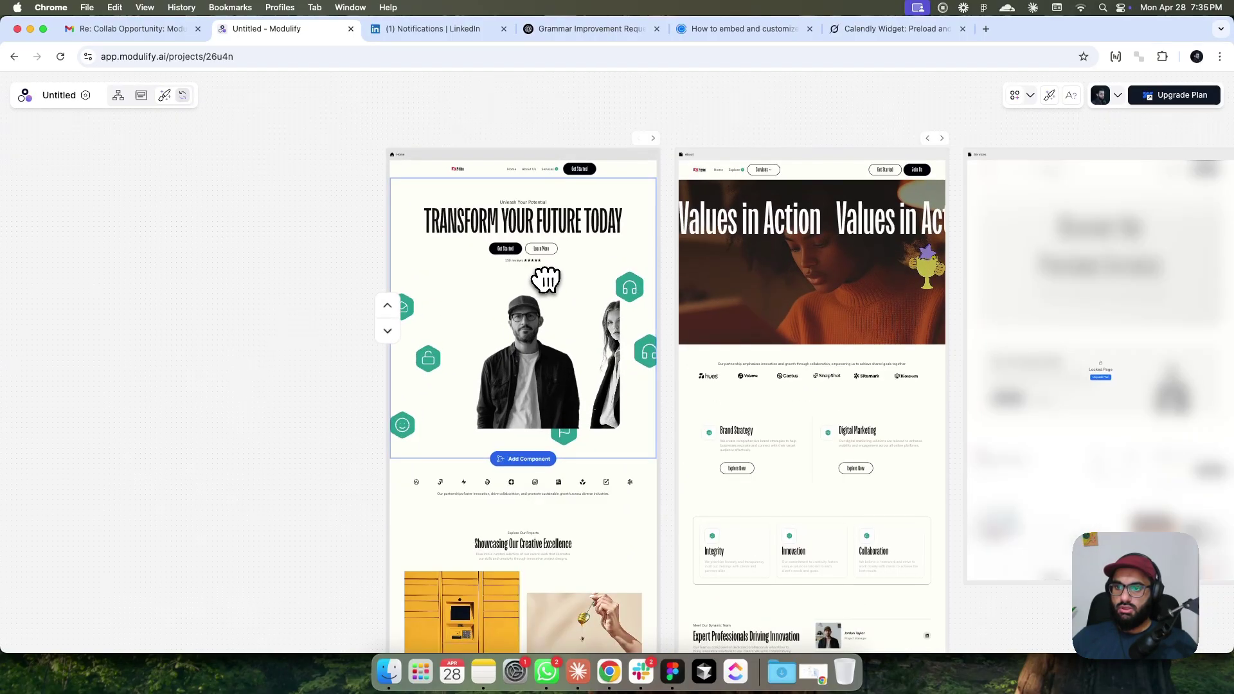
Name the site Agency Portfolio, set its language to Arabic and save the site settings.
{"action": "left_click", "coordinate": [75, 103]}
{"action": "double_click", "coordinate": [79, 196]}
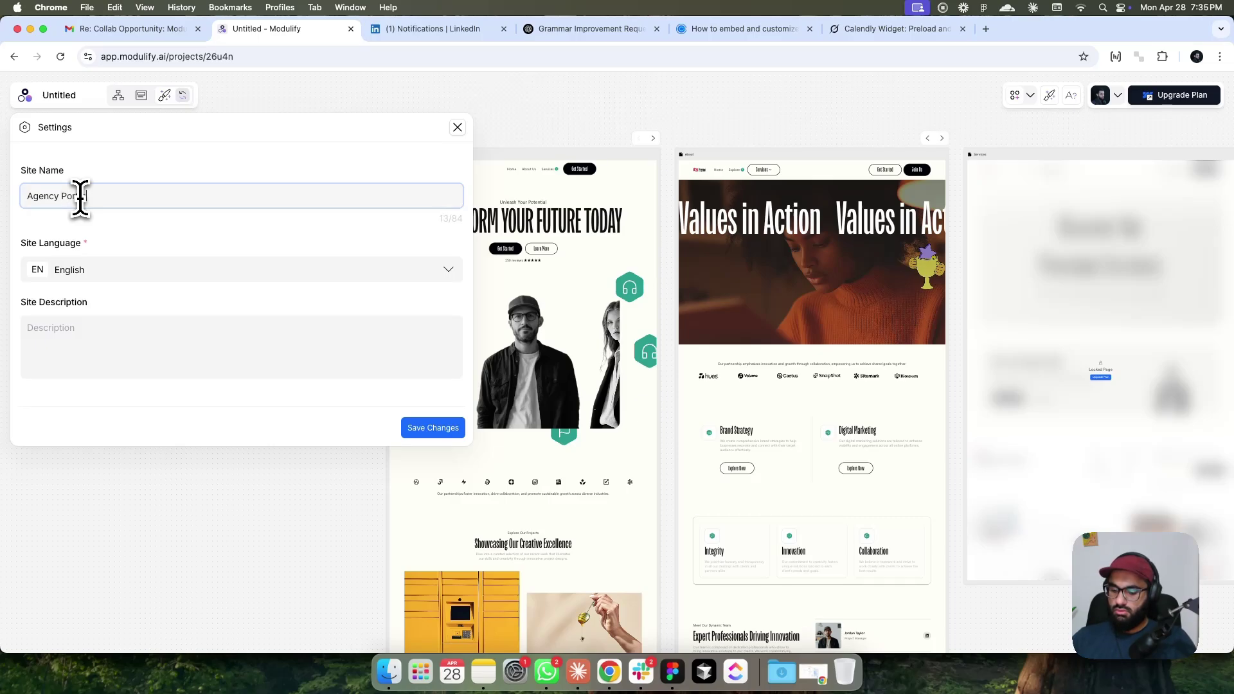
{"action": "left_click", "coordinate": [447, 270]}
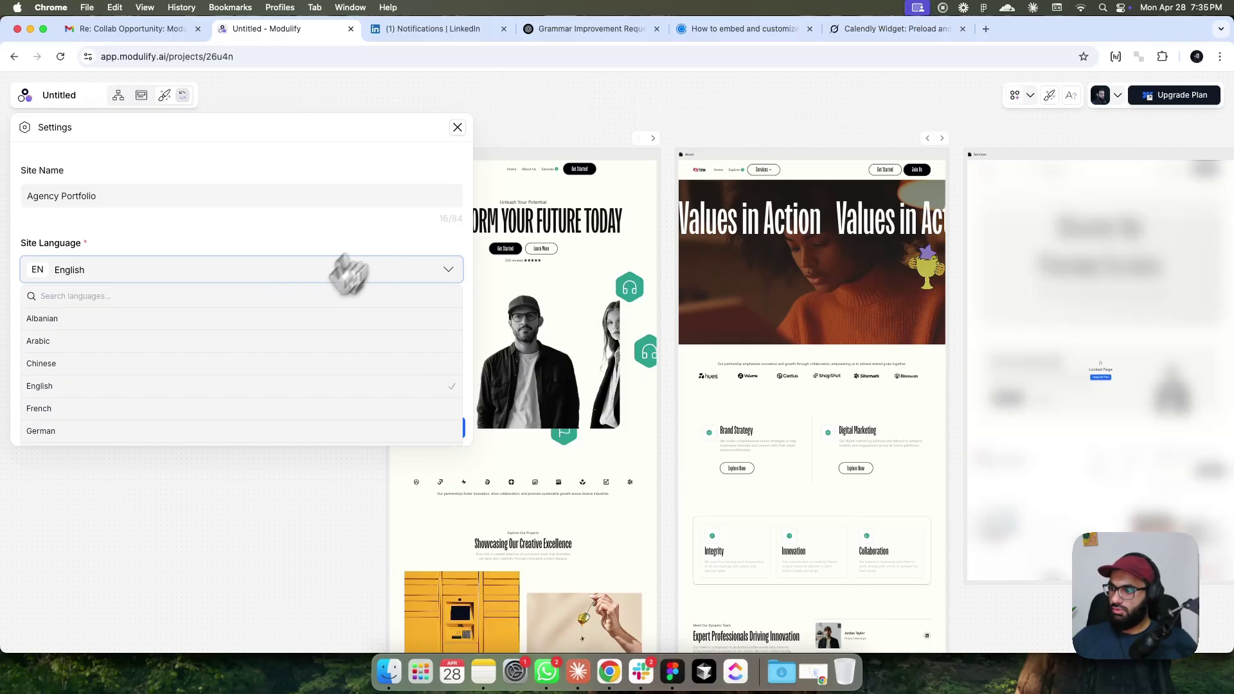
{"action": "left_click", "coordinate": [121, 348]}
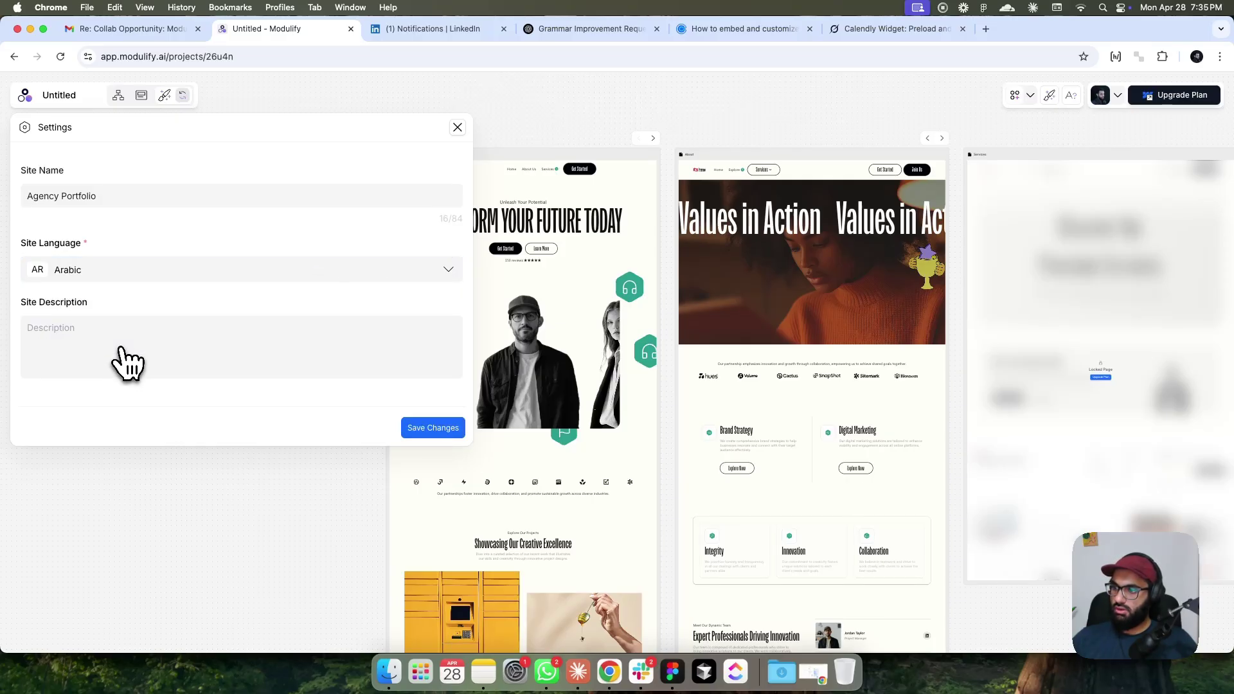
{"action": "left_click", "coordinate": [433, 429]}
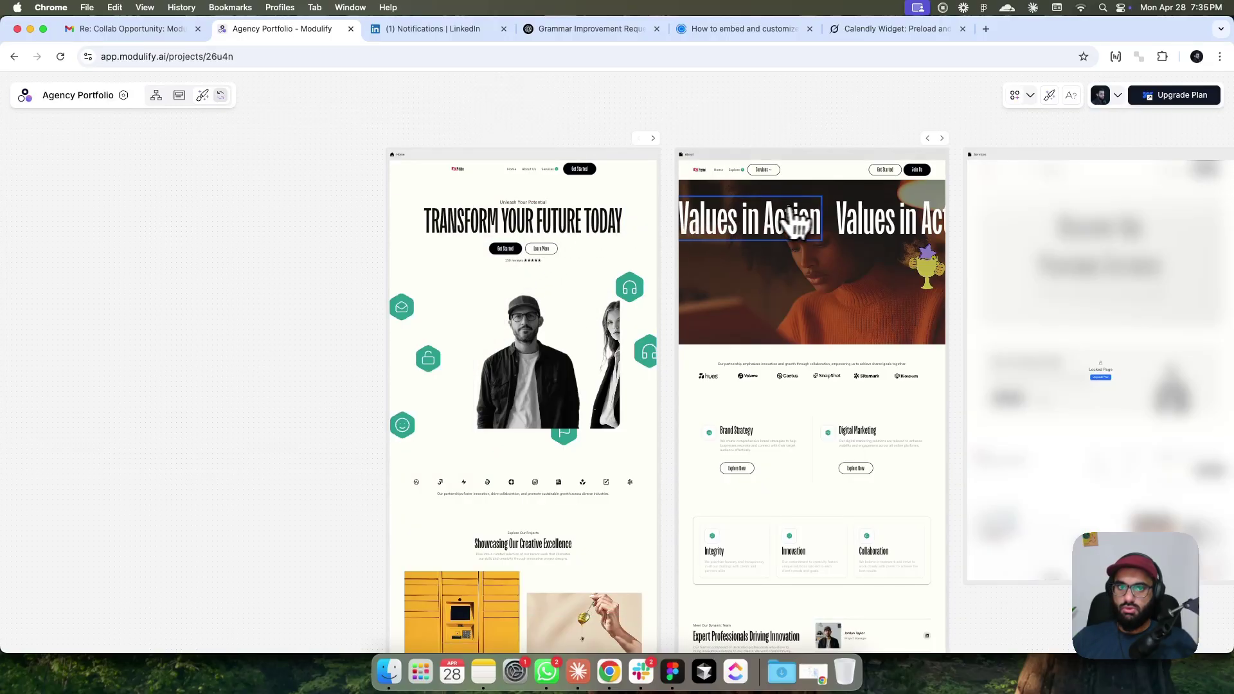
Review the options for adding components and pages, and inspect the design system fonts, starting and cancelling a New Tittle font download.
{"action": "left_click", "coordinate": [1031, 96]}
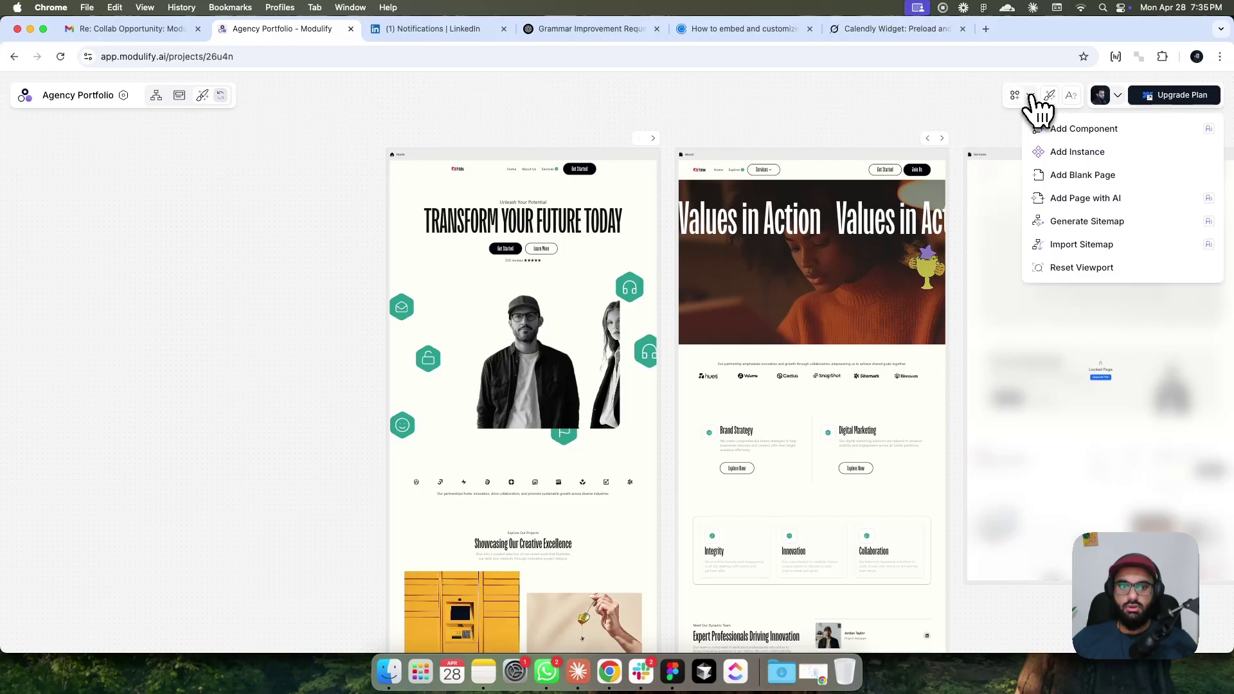
{"action": "left_click", "coordinate": [1075, 96]}
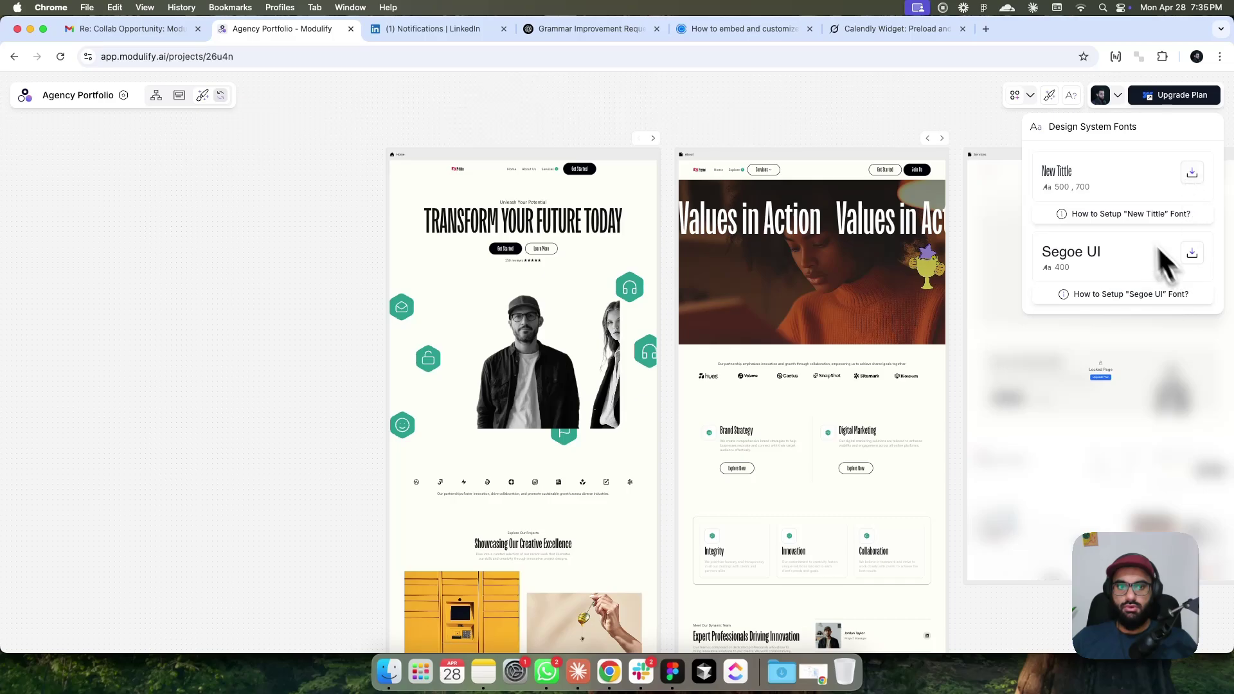
{"action": "left_click", "coordinate": [1194, 174]}
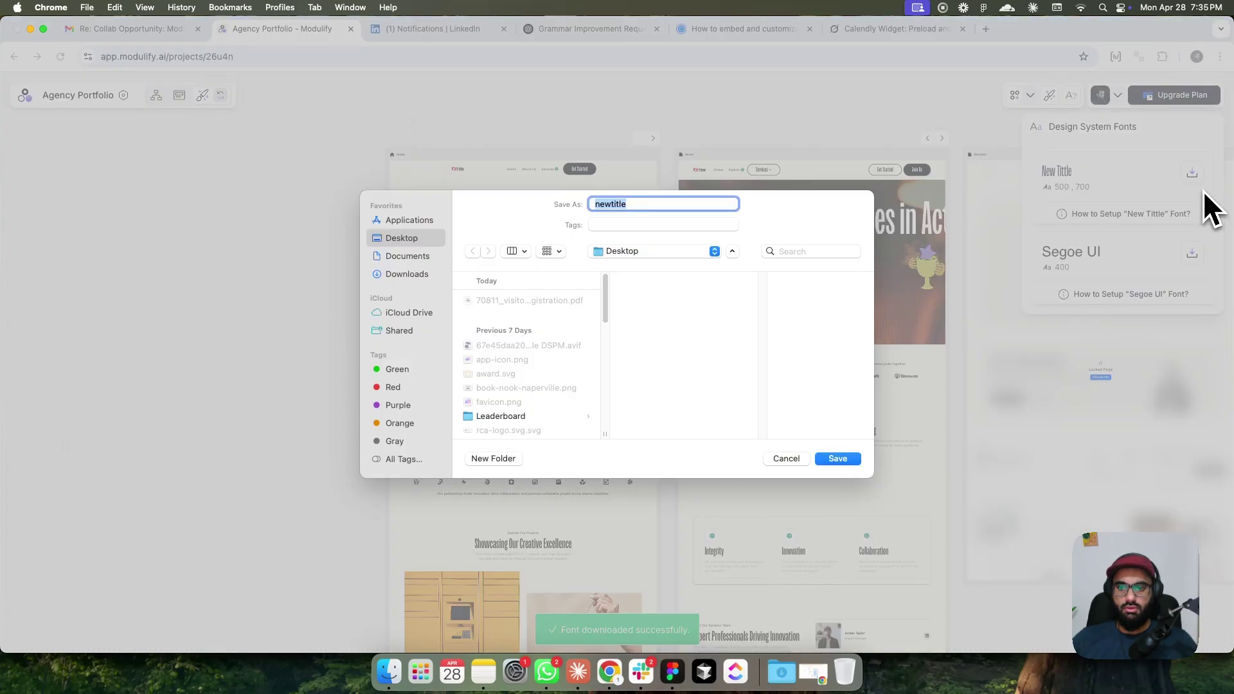
{"action": "left_click", "coordinate": [786, 459]}
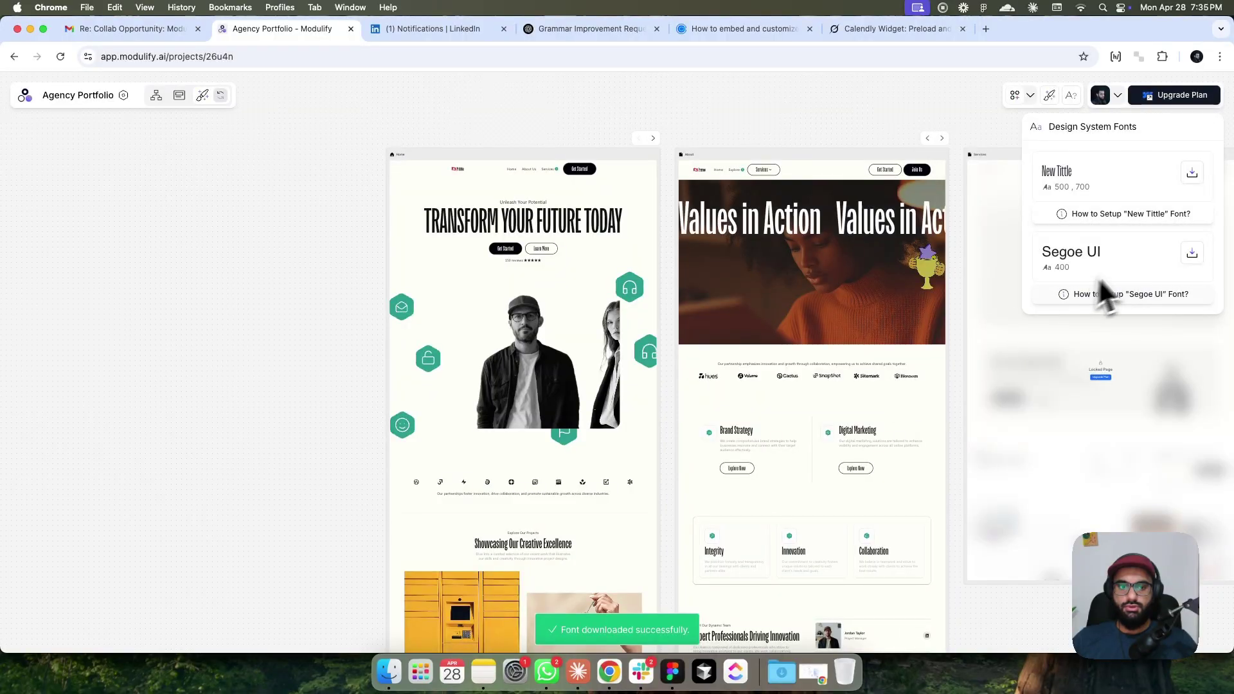
{"action": "left_click", "coordinate": [1072, 97]}
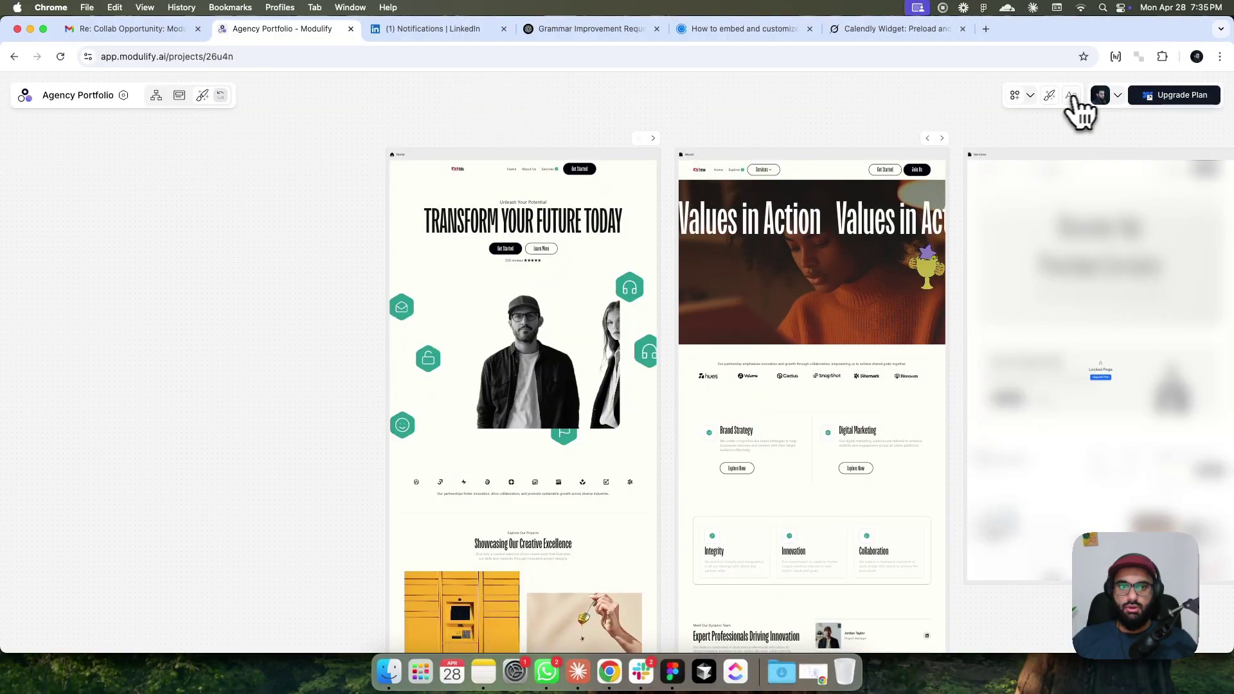
Inspect the project's style settings, comparing the custom style prompt with the Pristine template's options.
{"action": "left_click", "coordinate": [1049, 96]}
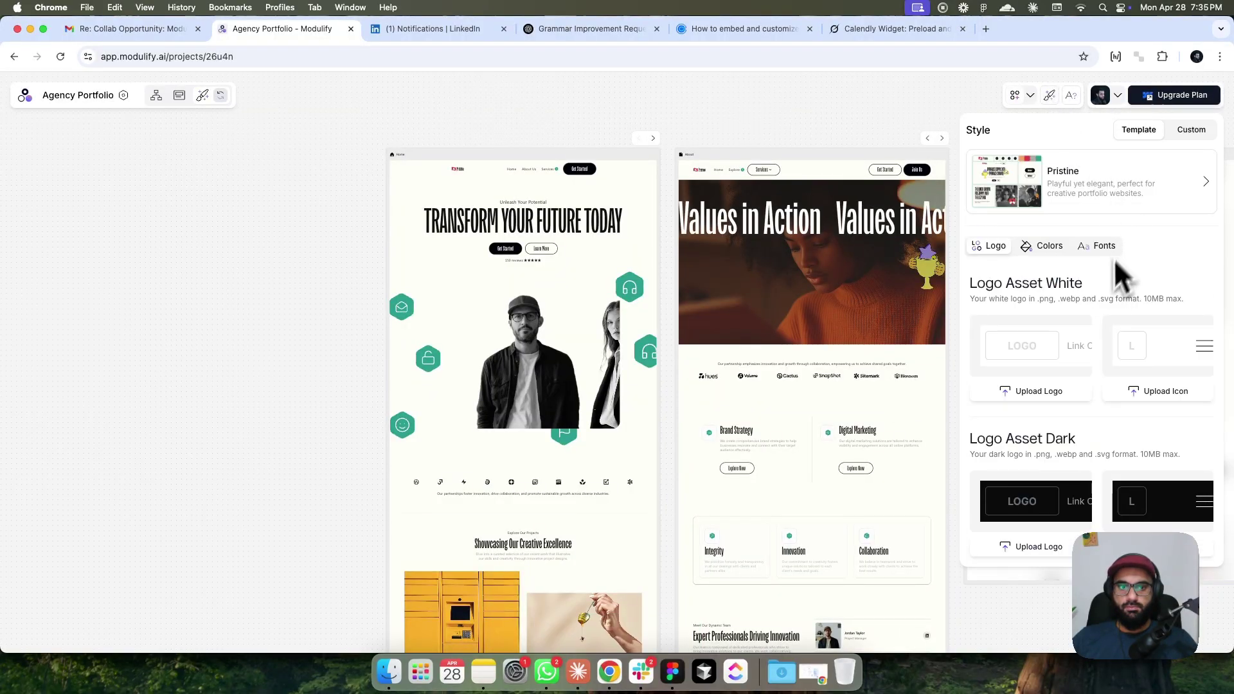
{"action": "left_click", "coordinate": [1191, 129]}
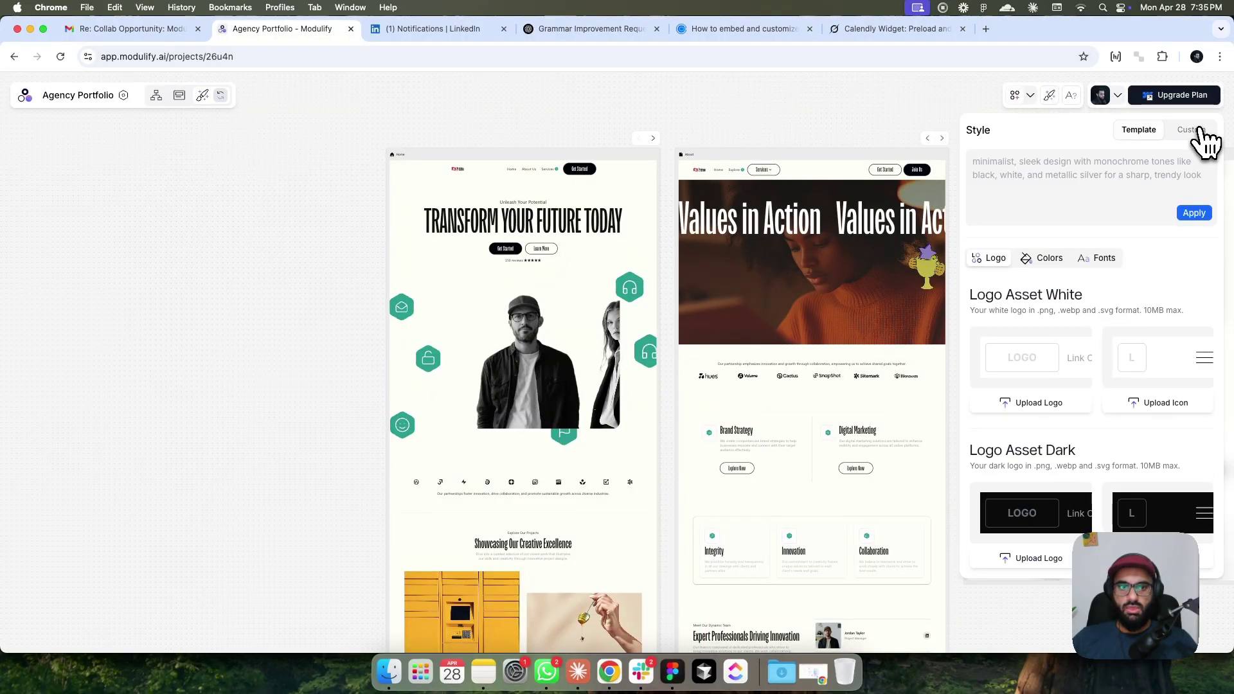
{"action": "left_click", "coordinate": [1141, 131]}
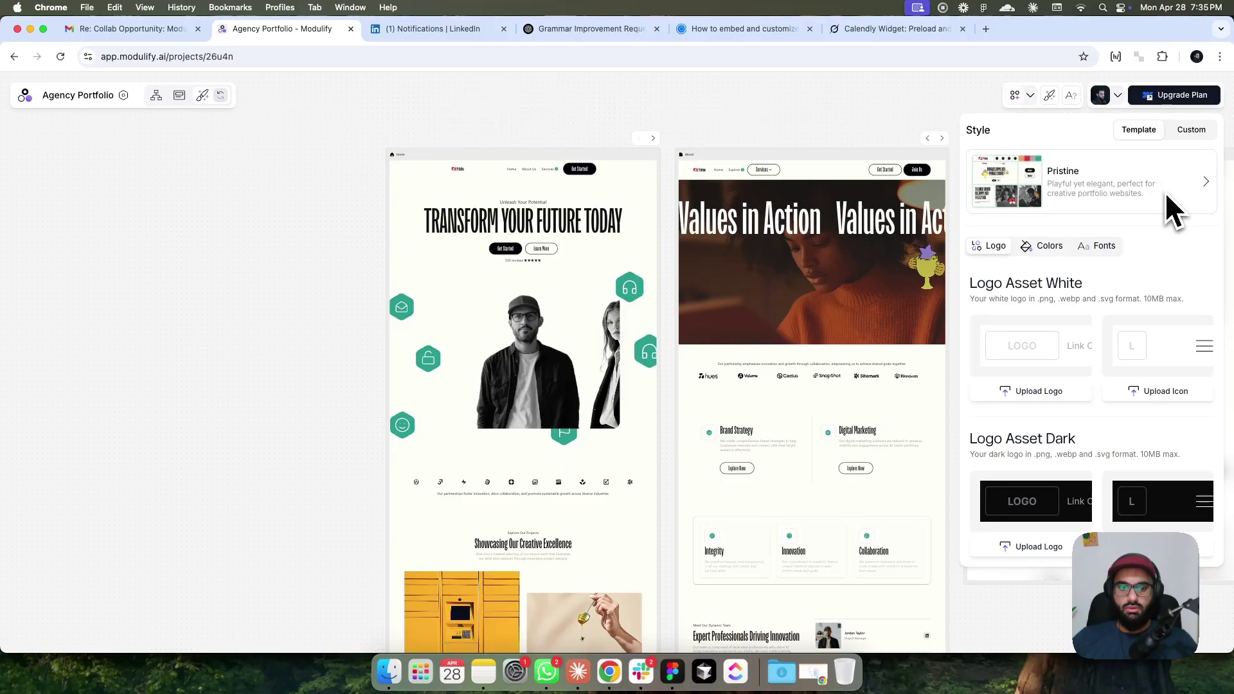
Inspect the sitemap import form for an existing website URL and review the other options for adding pages.
{"action": "left_click", "coordinate": [1036, 101]}
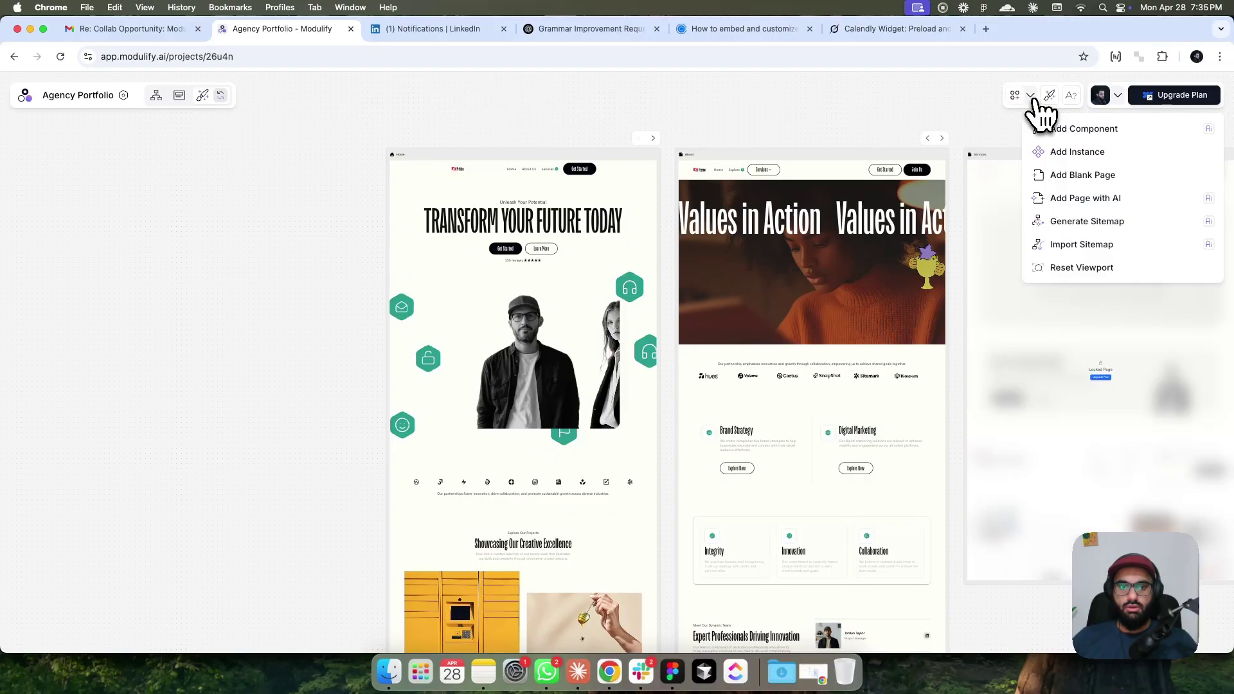
{"action": "left_click", "coordinate": [1110, 248]}
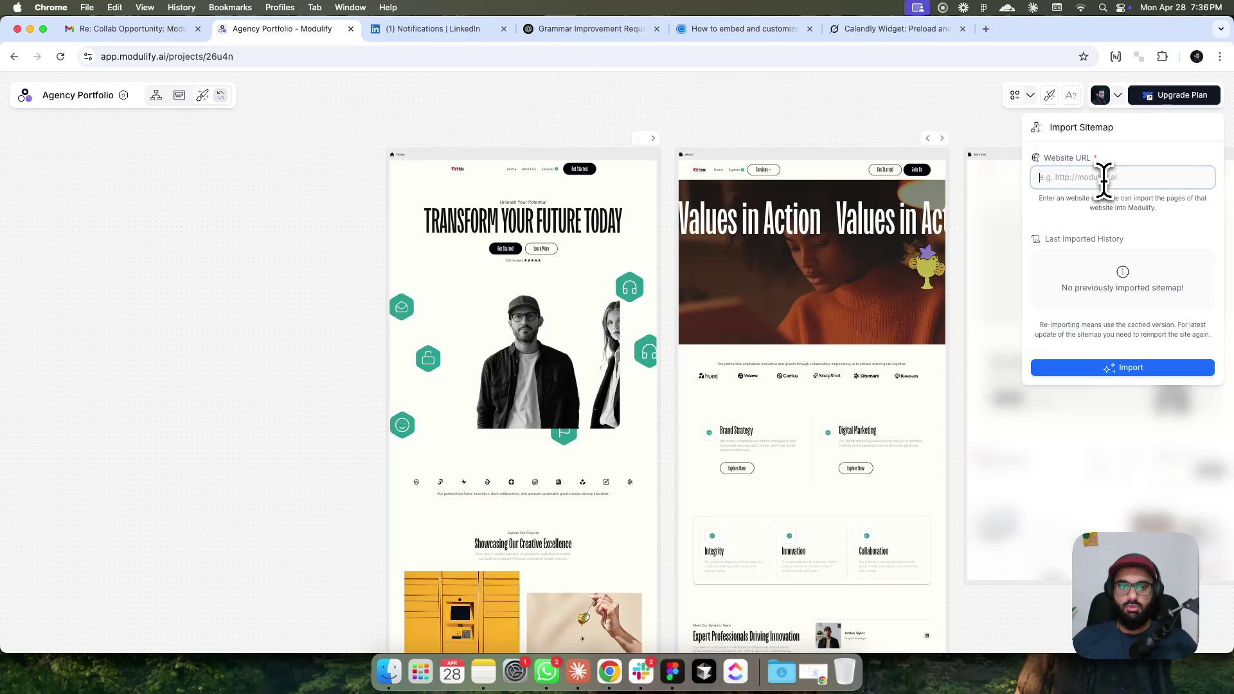
{"action": "left_click", "coordinate": [1031, 96]}
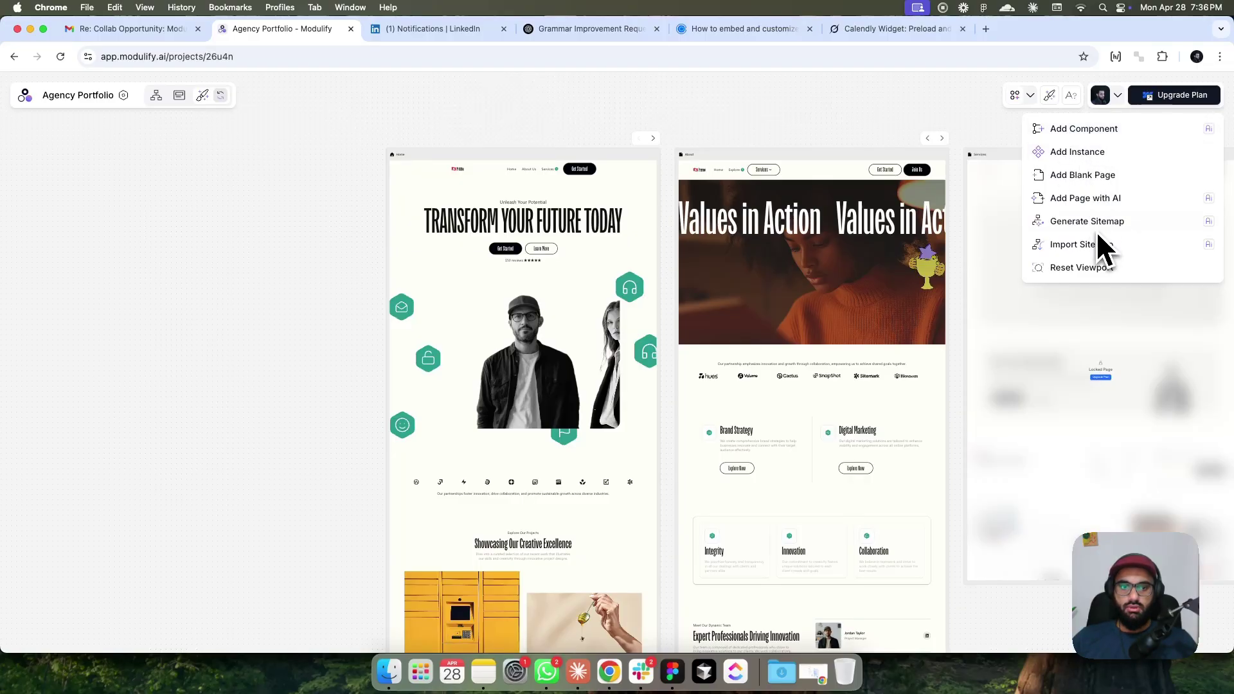
{"action": "left_click", "coordinate": [1119, 95]}
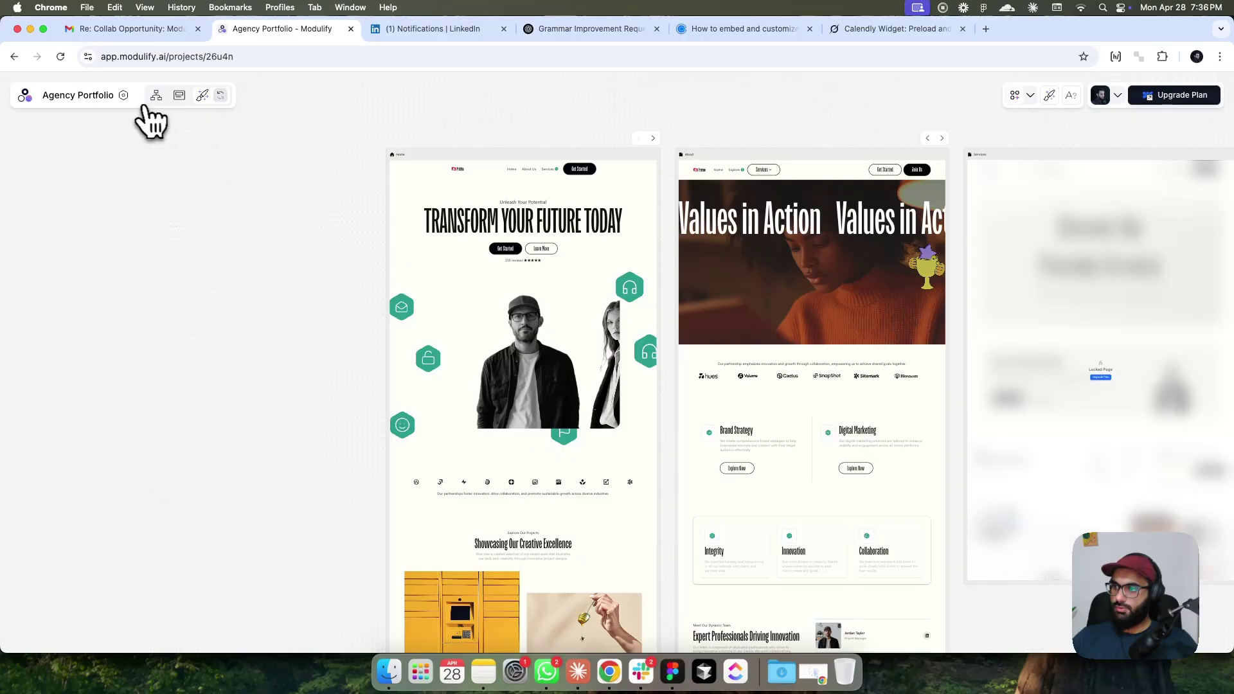
Set the site language back to English and save the site settings.
{"action": "left_click", "coordinate": [124, 95]}
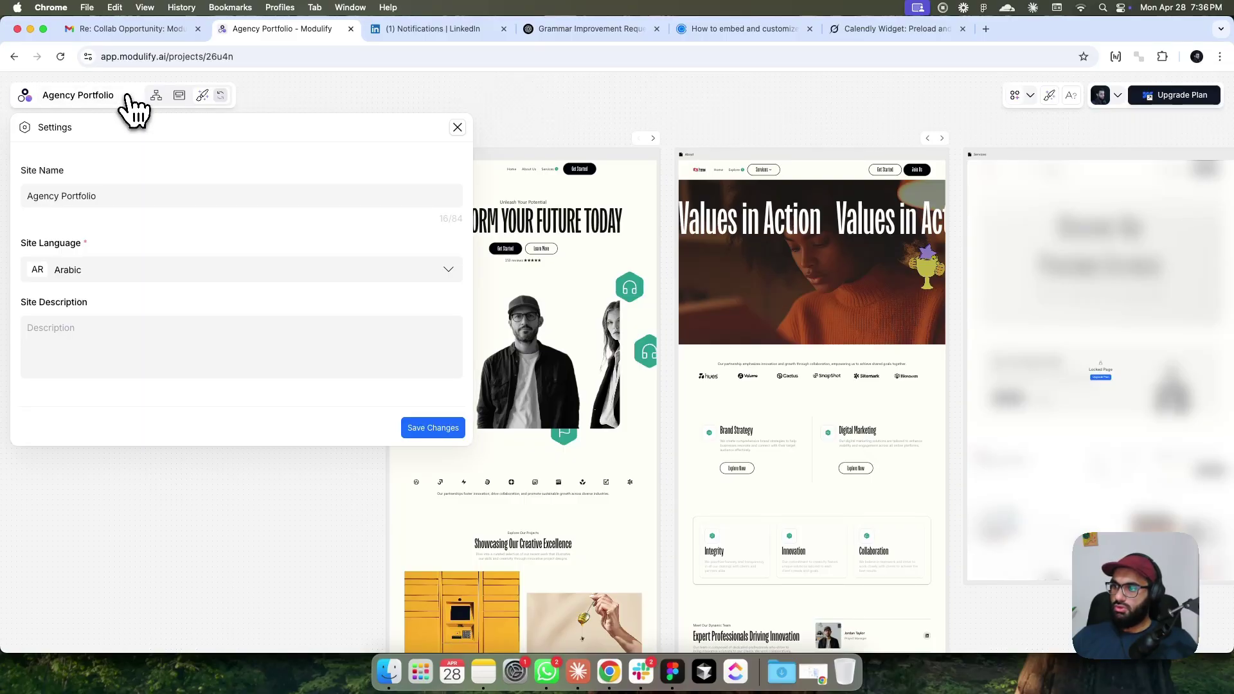
{"action": "left_click", "coordinate": [452, 277]}
{"action": "left_click", "coordinate": [122, 387]}
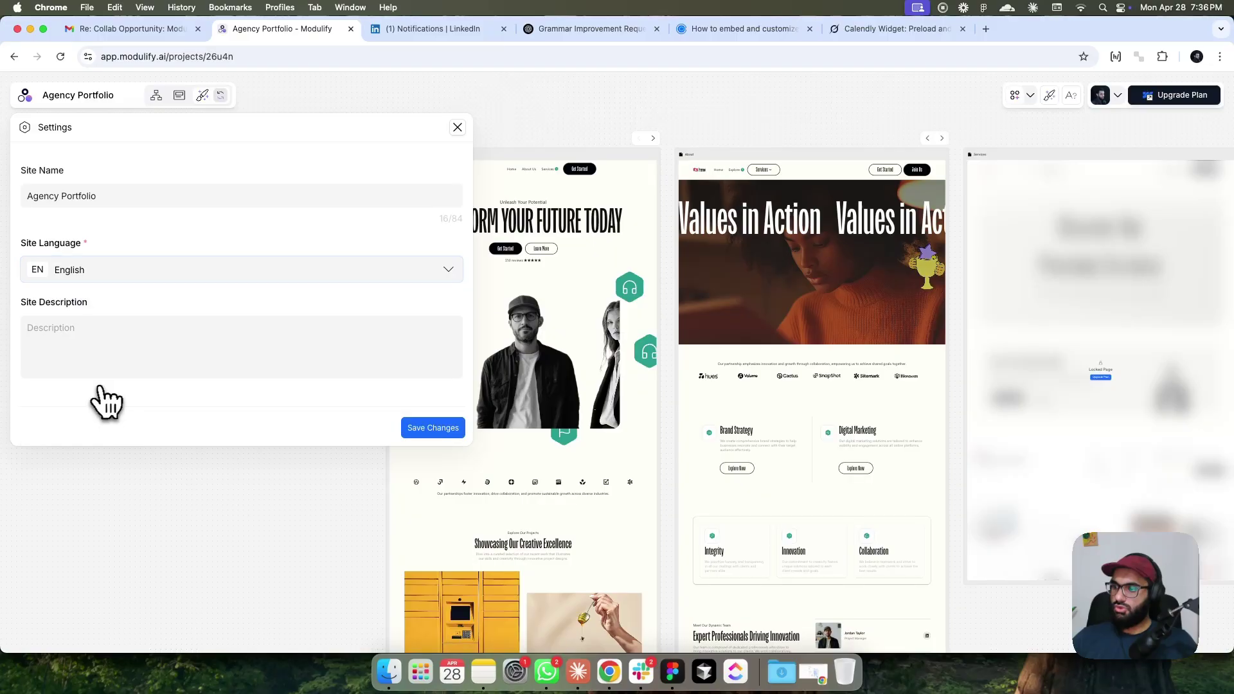
{"action": "left_click", "coordinate": [432, 427]}
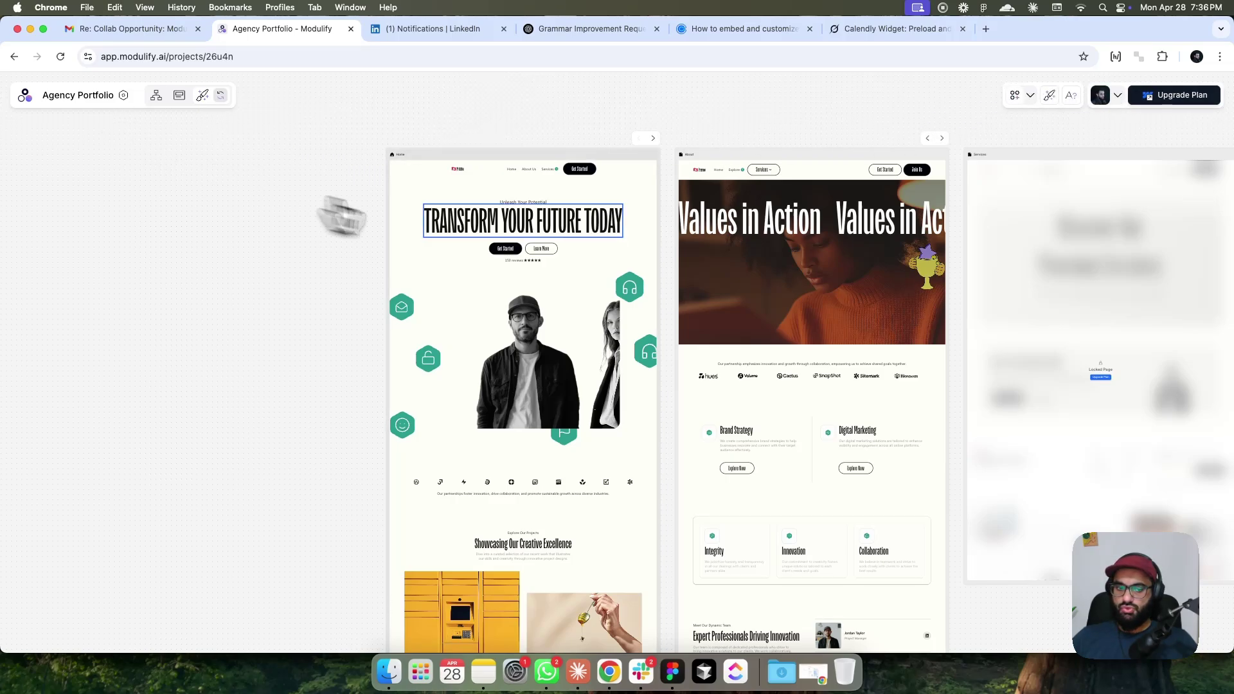
Select the Home page frame to inspect its page settings, and open the upgrade pricing plans.
{"action": "left_click", "coordinate": [1119, 98]}
{"action": "left_click", "coordinate": [1122, 98]}
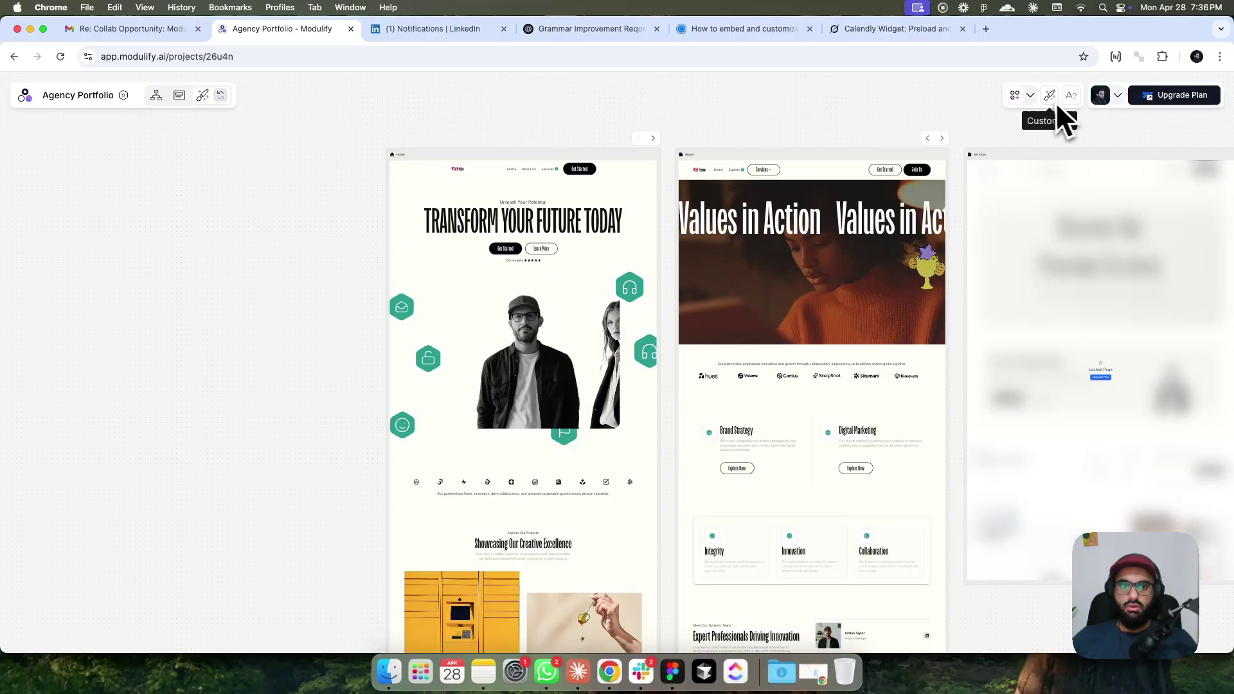
{"action": "scroll", "coordinate": [365, 187], "scroll_direction": "down", "scroll_amount": 1}
{"action": "scroll", "coordinate": [365, 187], "scroll_direction": "up", "scroll_amount": 3}
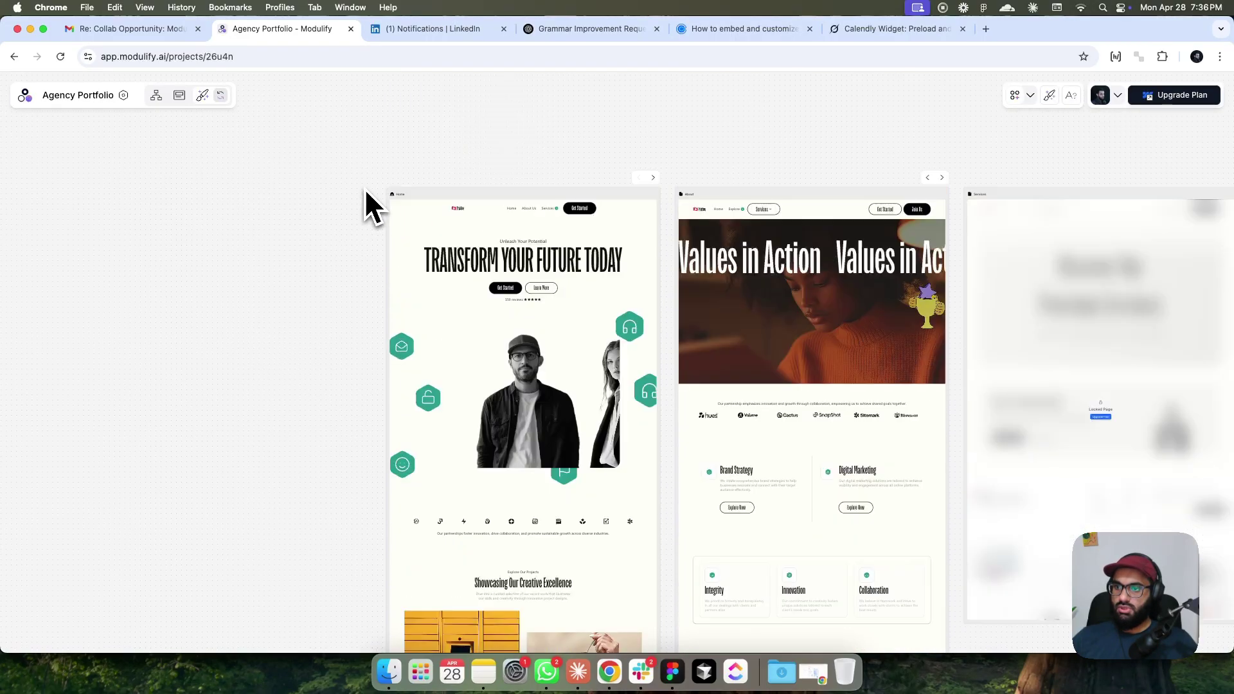
{"action": "left_click", "coordinate": [412, 196]}
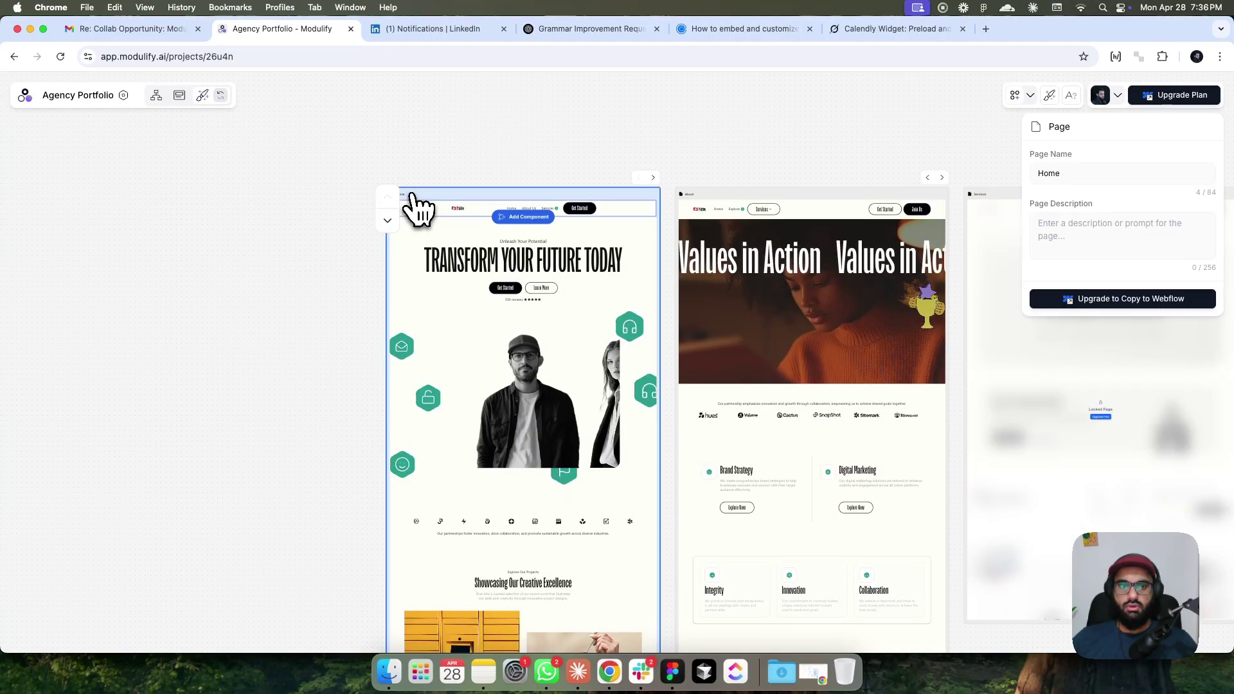
{"action": "left_click", "coordinate": [1192, 114]}
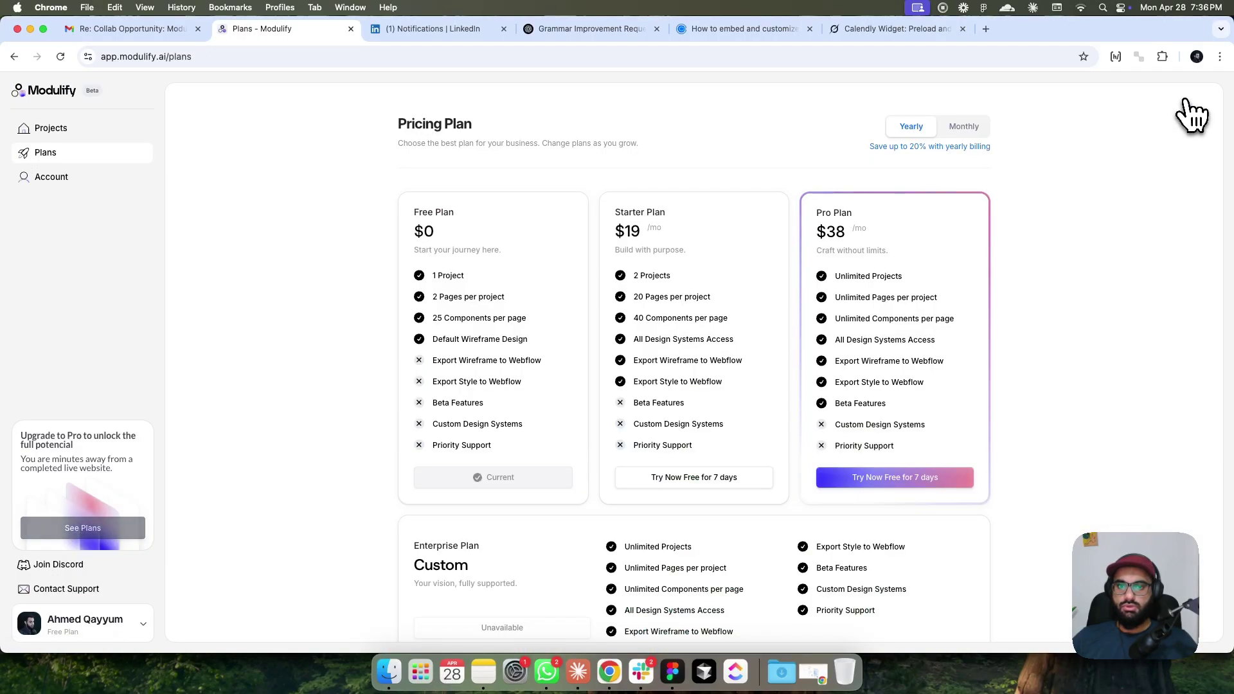